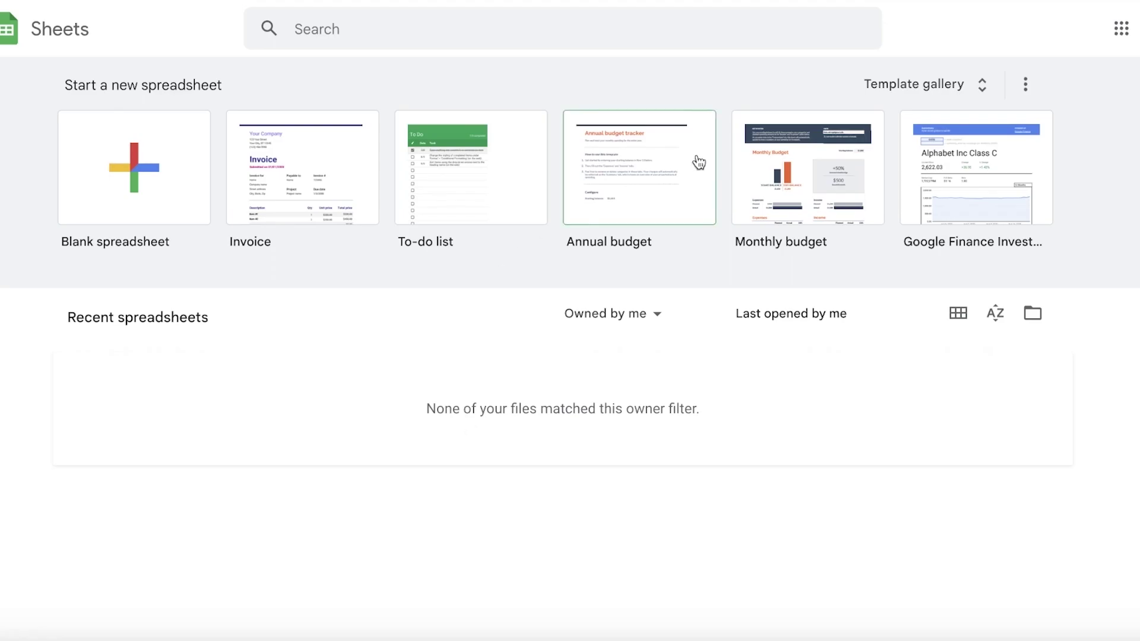
Browse the Template gallery, then create a new Blank spreadsheet
click(890, 92)
scroll(481, 327, down, 5)
scroll(665, 308, down, 12)
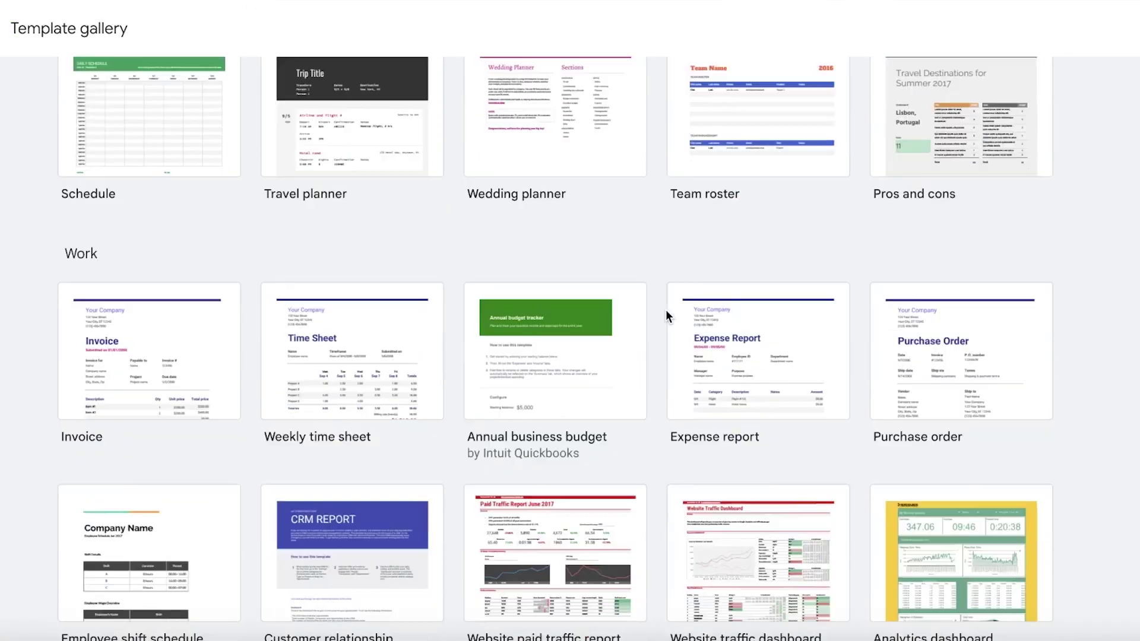
scroll(1094, 301, up, 8)
scroll(1094, 301, up, 9)
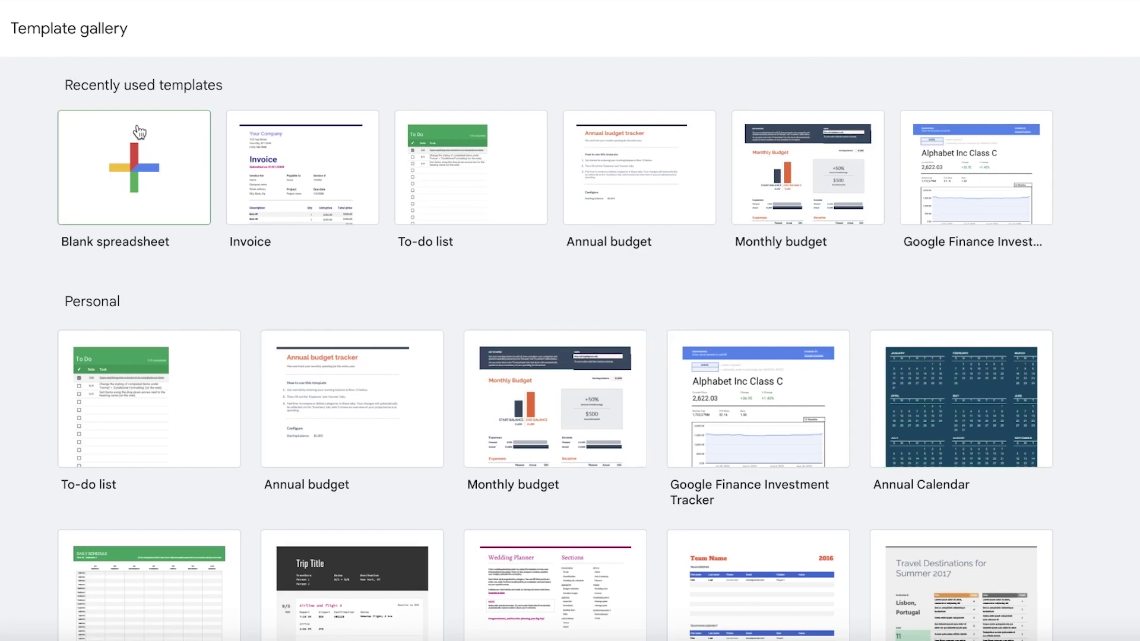
click(138, 143)
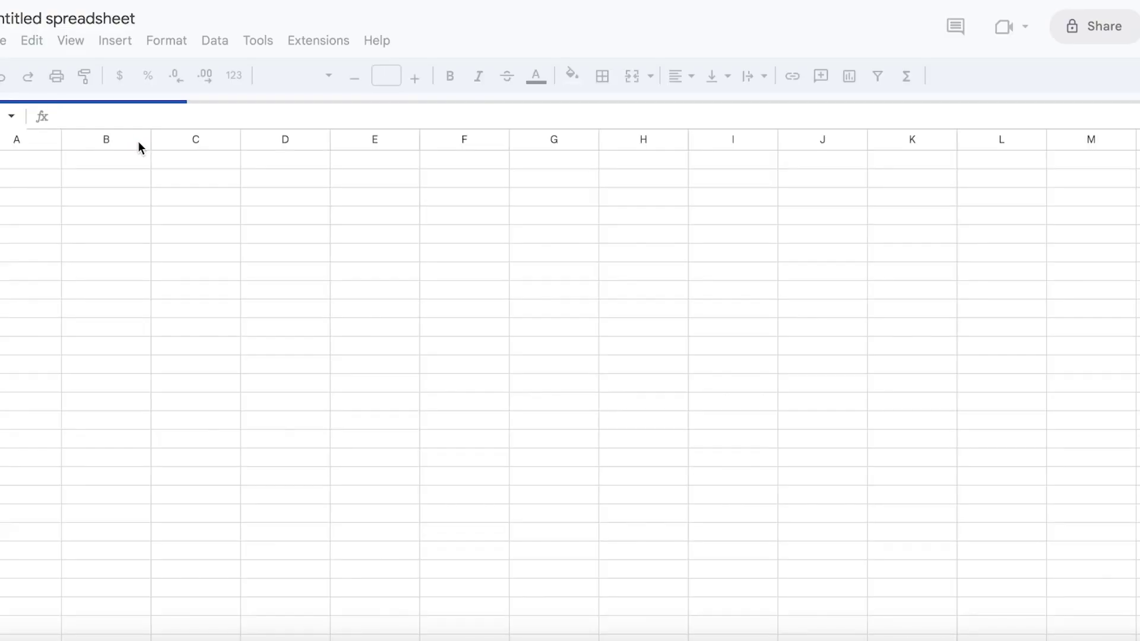
Retitle 'Untitled spreadsheet' as 'Instagram Content Calender', fixing the typos
click(31, 18)
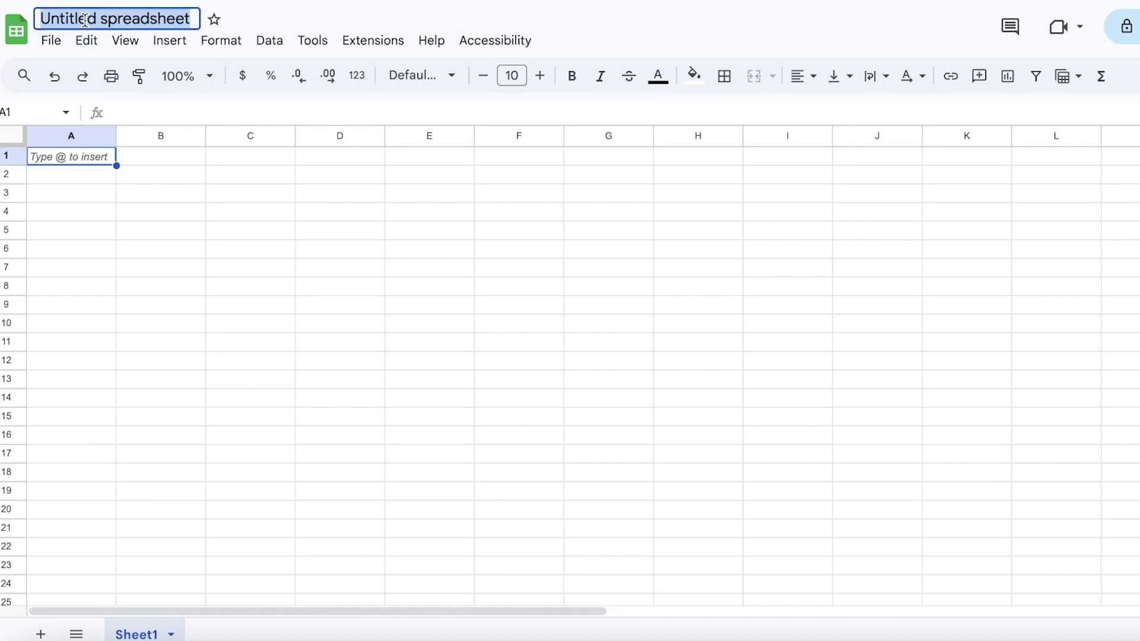
text(A)
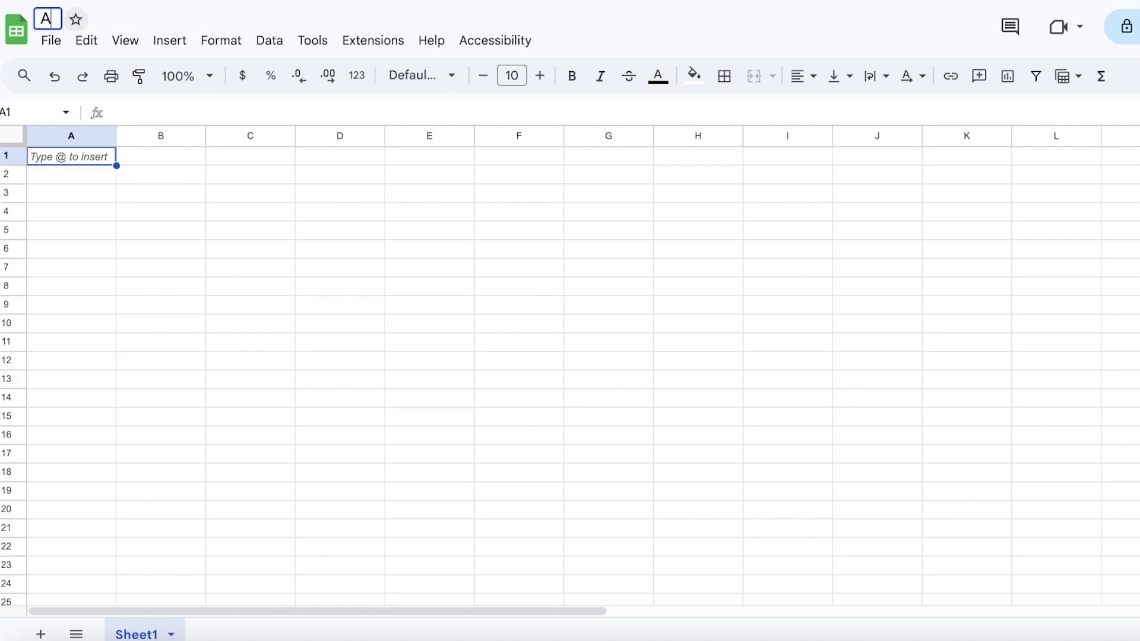
key(BackSpace)
text(Co)
key(BackSpace)
key(BackSpace)
text(Instagram)
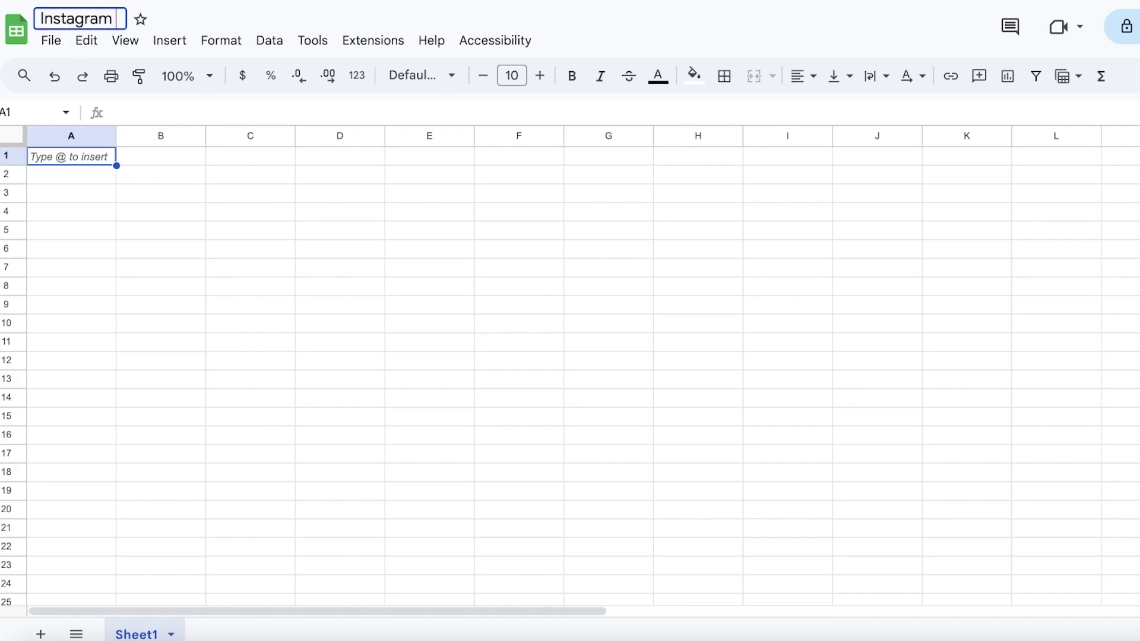
text( Content Calender)
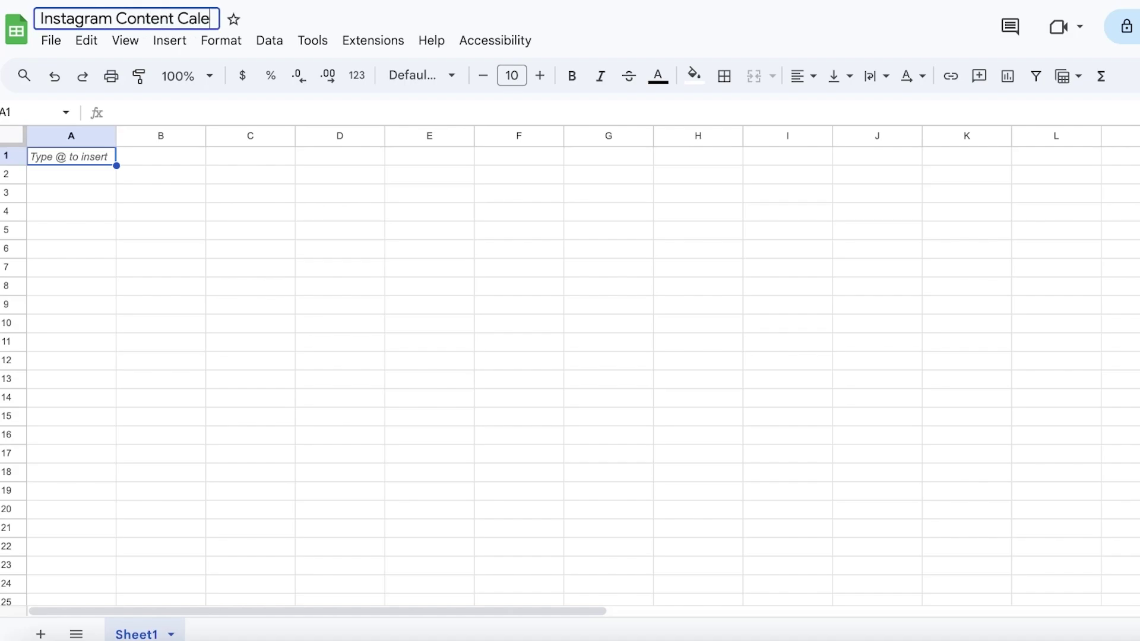
click(67, 268)
Widen each of columns B, C, D, E, F and G
click(89, 132)
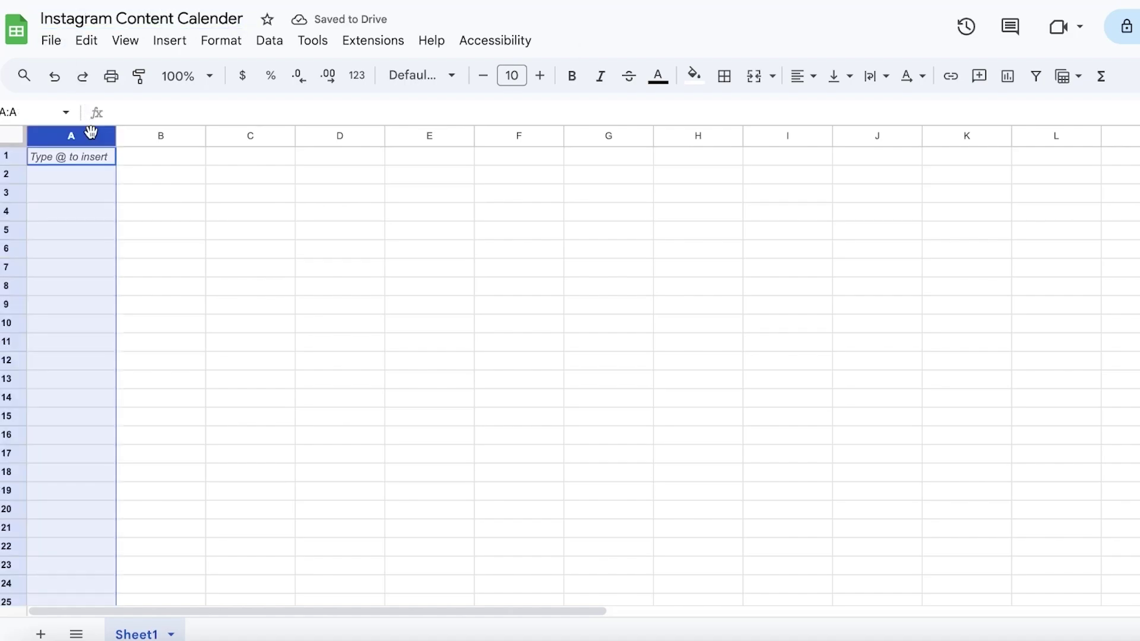
mouse_move(99, 143)
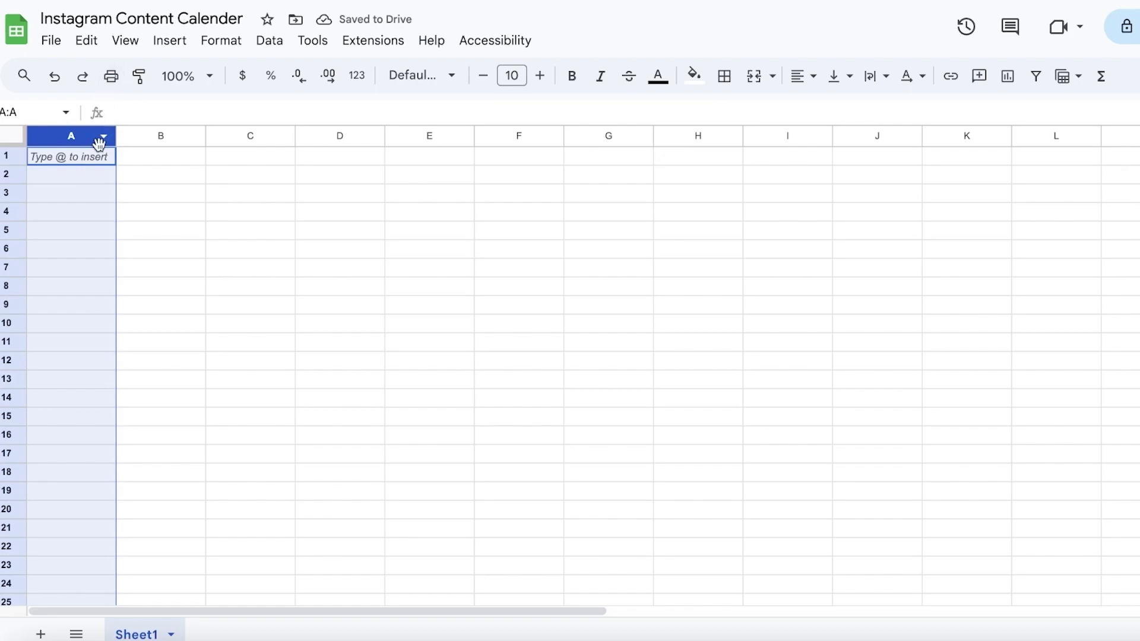
click(179, 159)
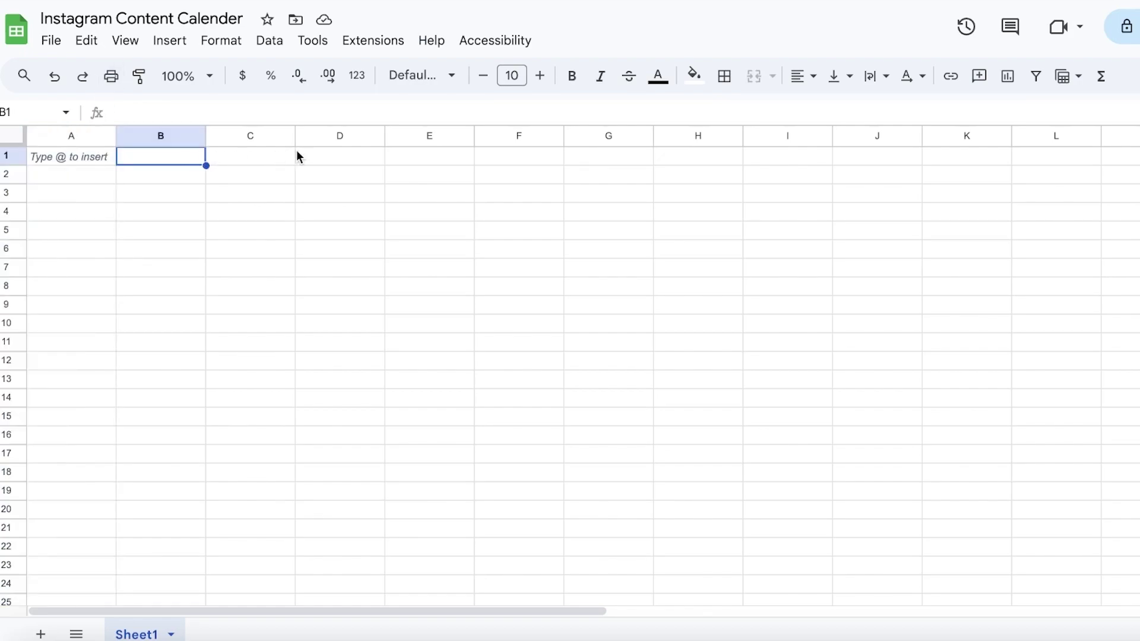
mouse_move(242, 143)
mouse_move(209, 128)
drag(206, 135, 246, 136)
drag(333, 137, 364, 137)
drag(454, 135, 500, 129)
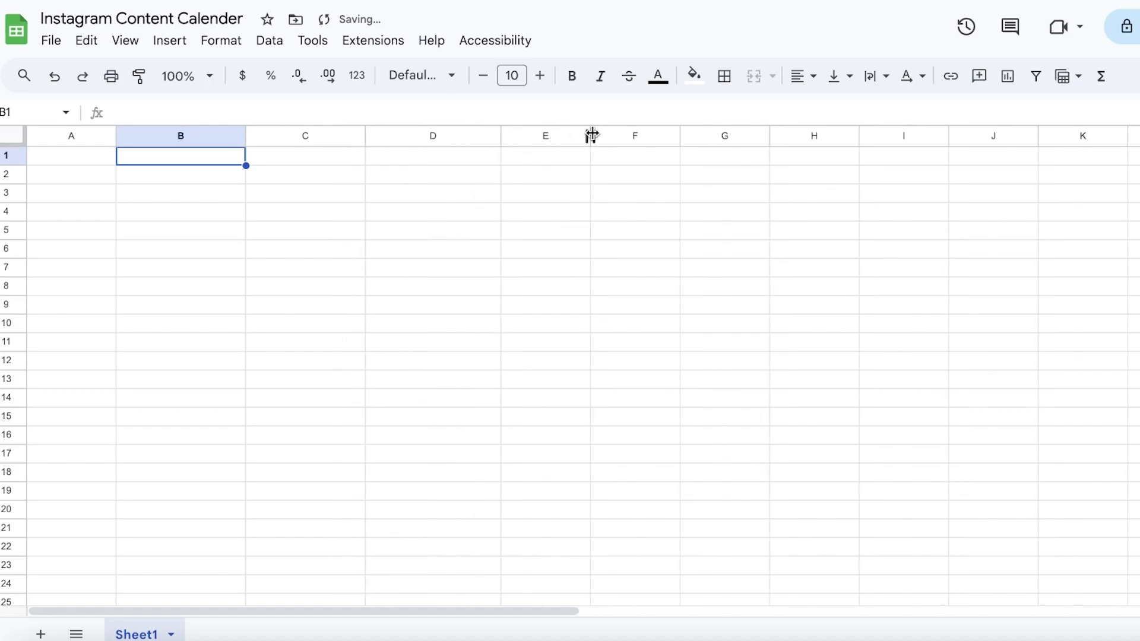
drag(590, 134, 652, 135)
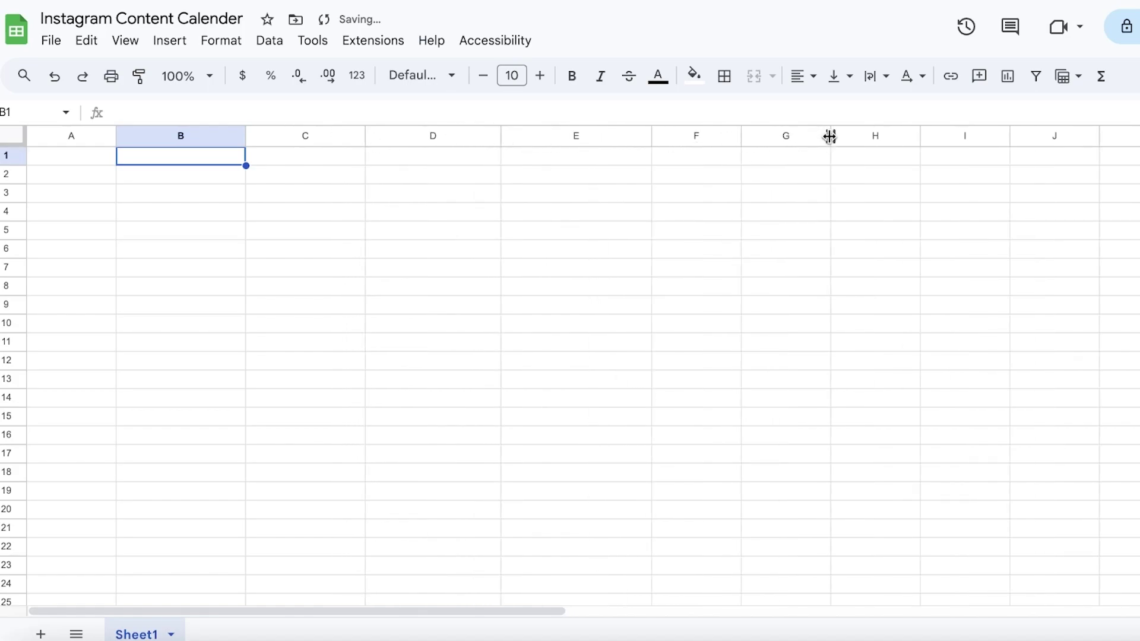
drag(830, 135, 885, 135)
drag(742, 136, 805, 134)
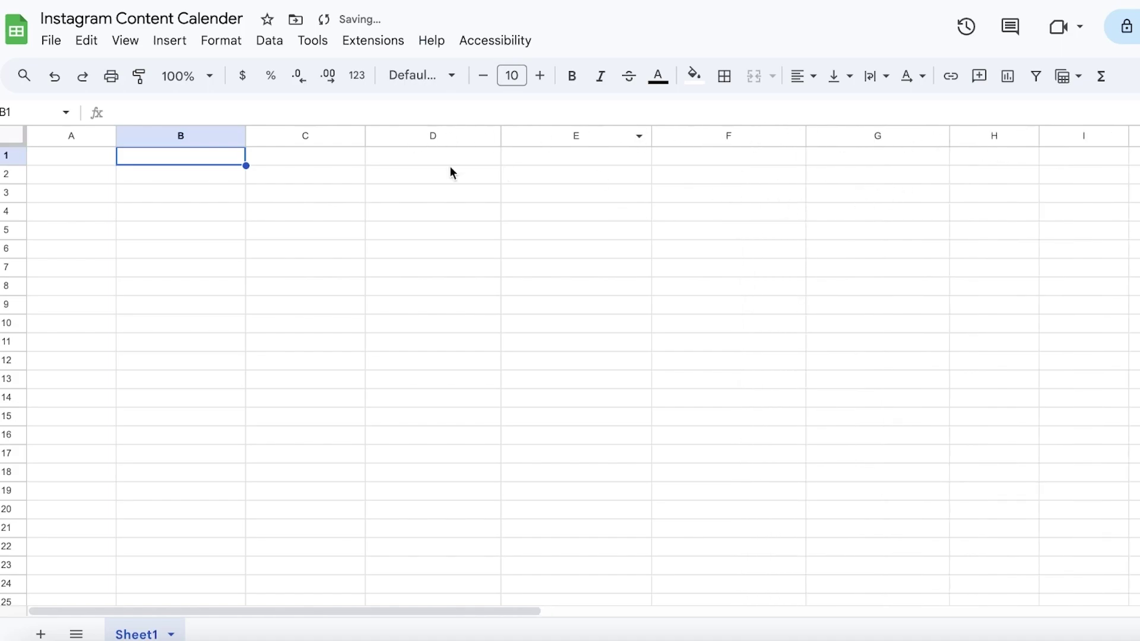
Increase the height of rows 1 to 5
drag(14, 181, 12, 355)
click(308, 150)
click(187, 169)
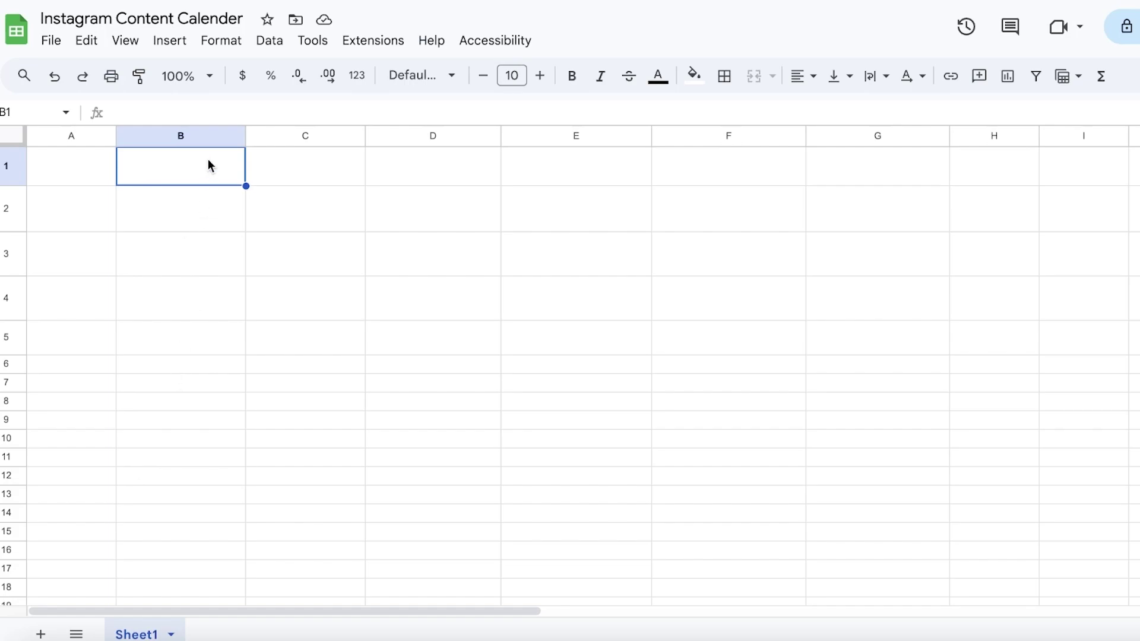
text(Q)
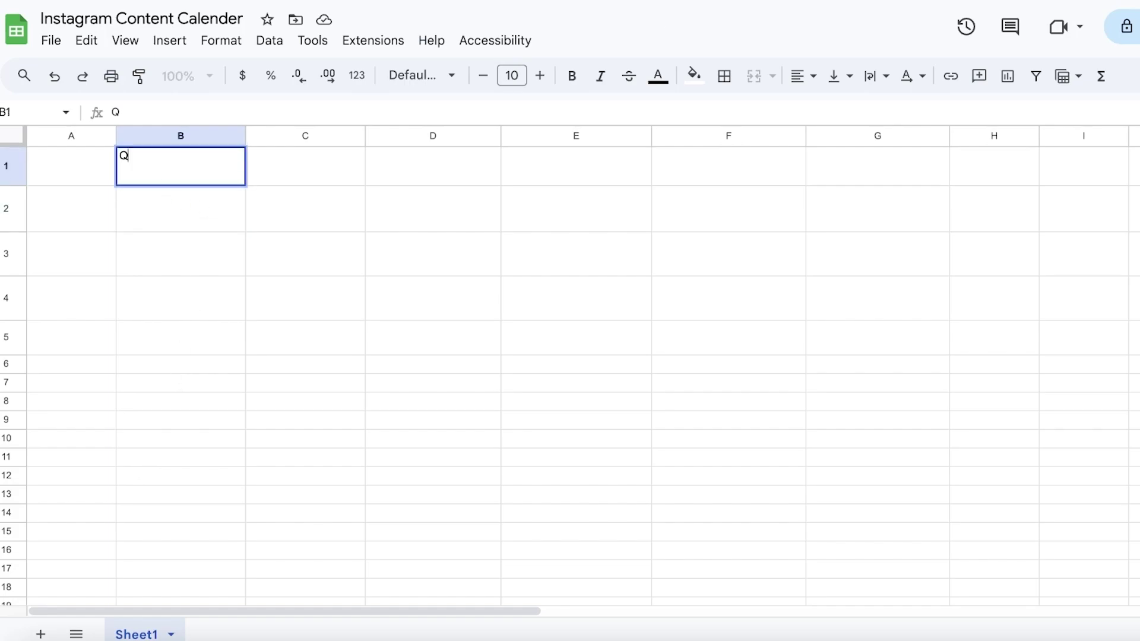
key(BackSpace)
click(311, 639)
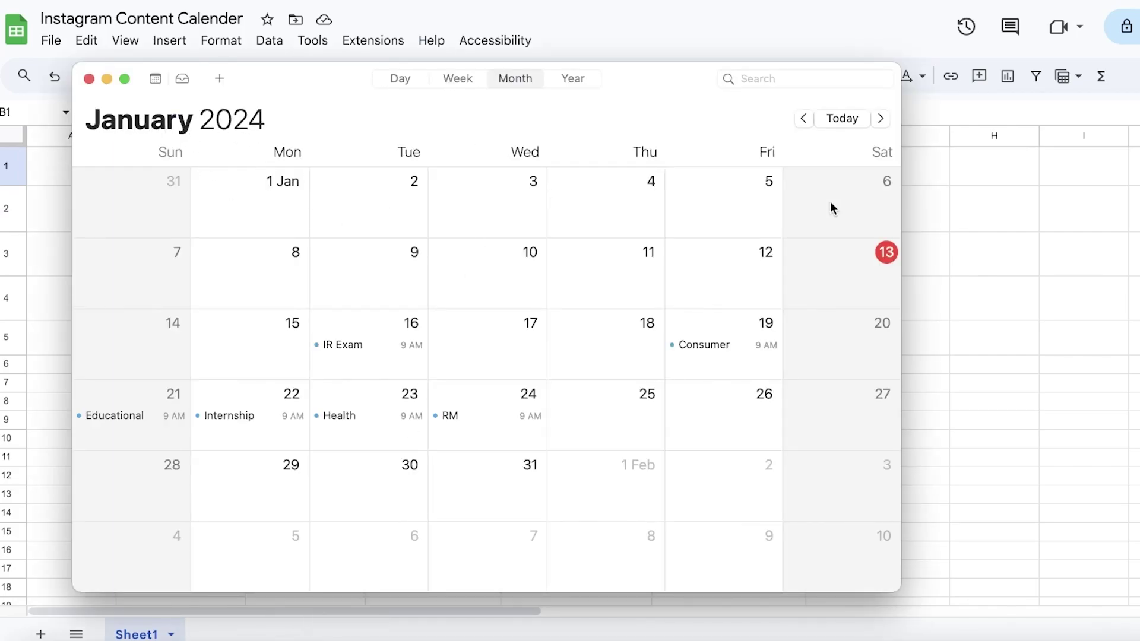
click(1007, 161)
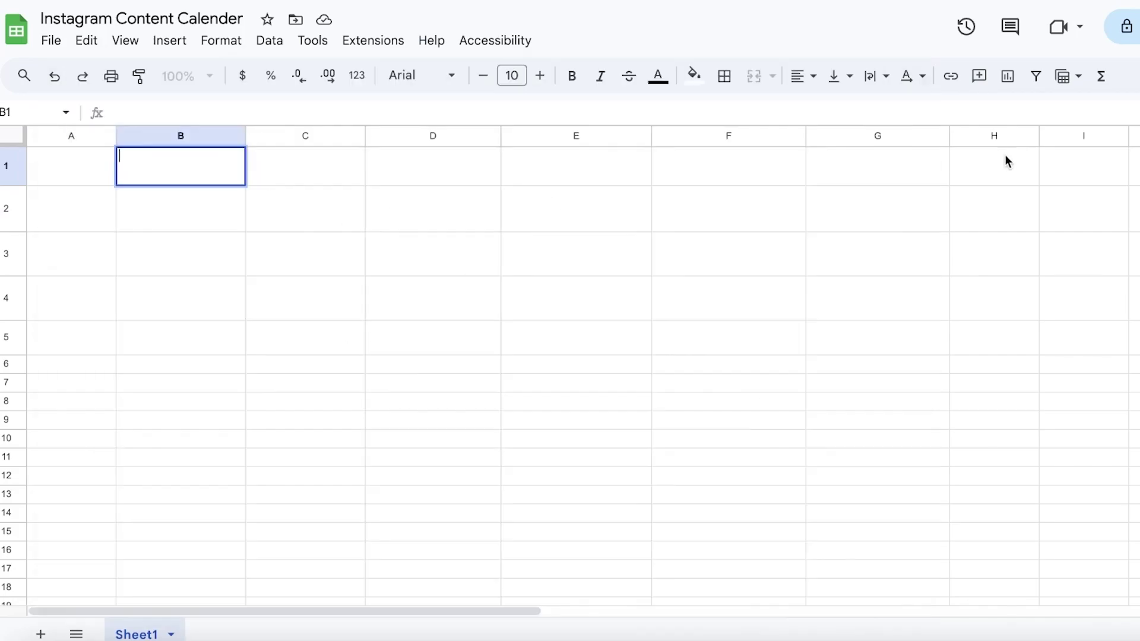
click(295, 168)
Merge the range B1:M1 into one cell using Format > Merge cells
click(195, 166)
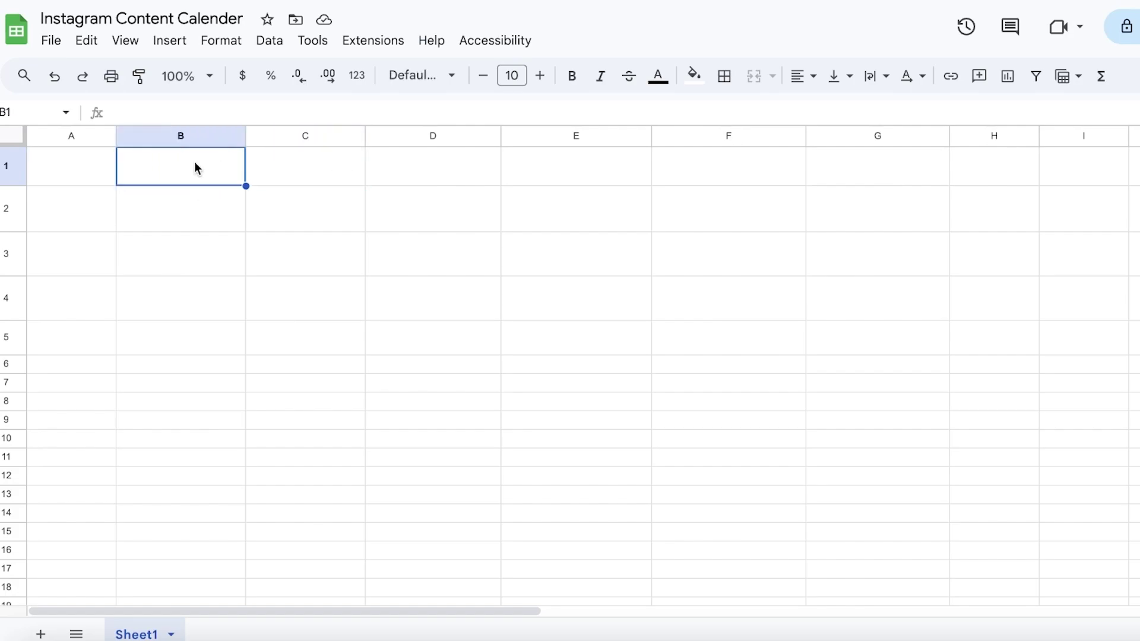
drag(196, 169, 1131, 172)
drag(582, 611, 461, 603)
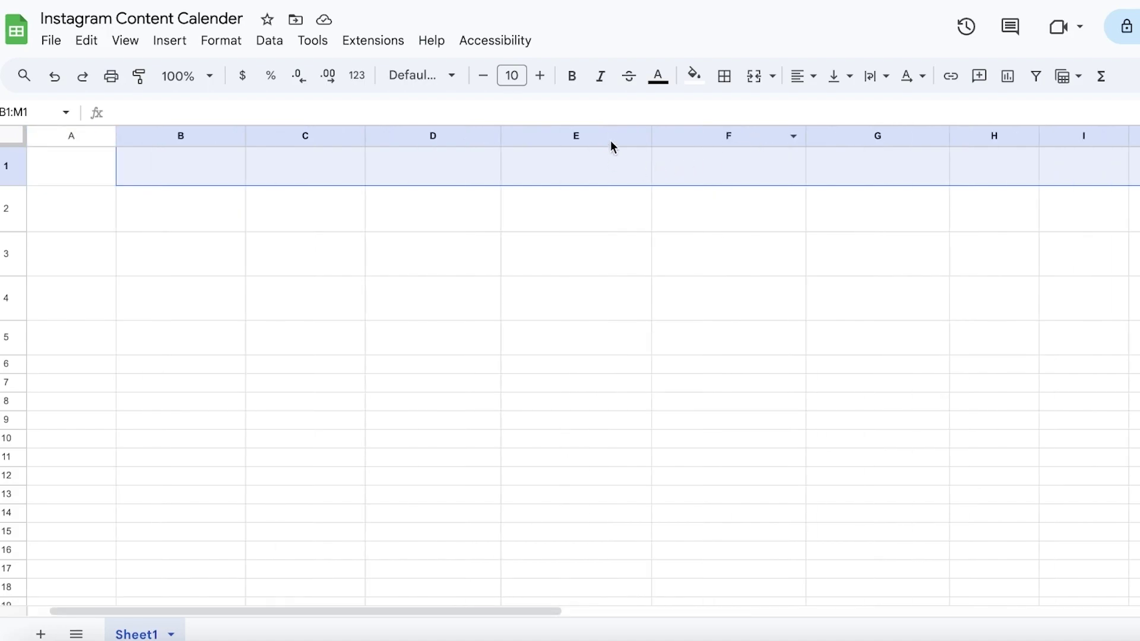
right_click(614, 155)
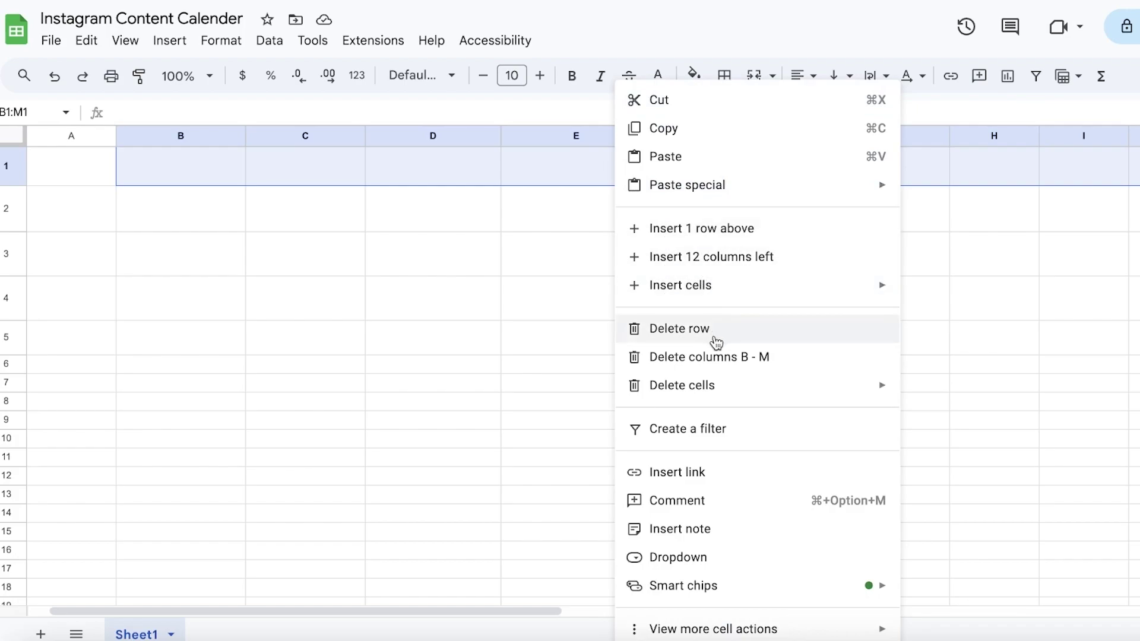
mouse_move(725, 627)
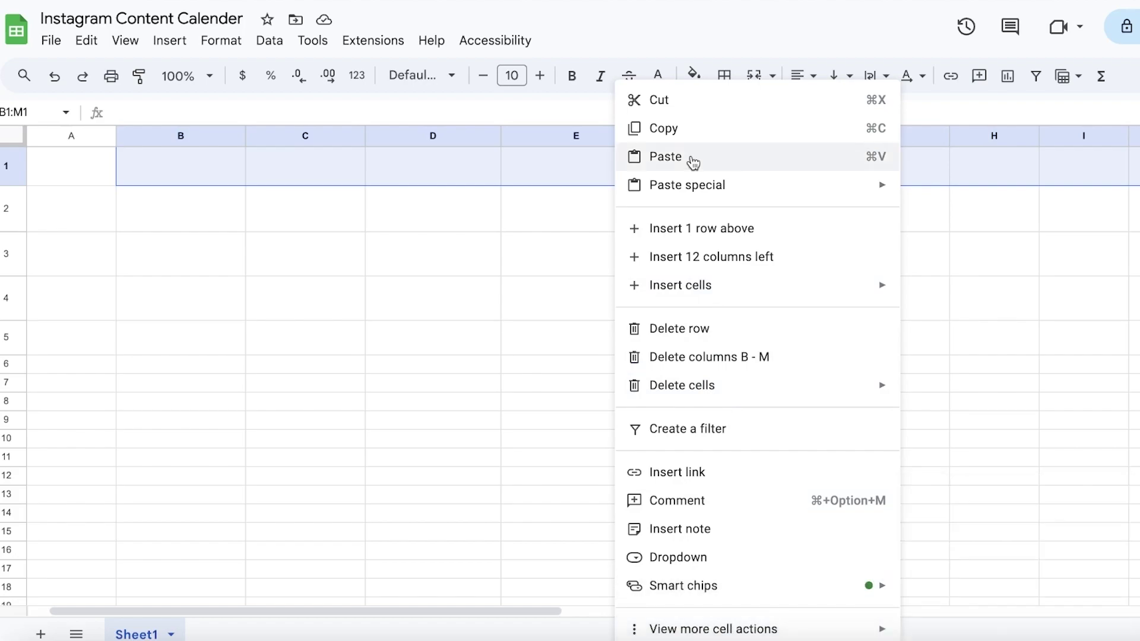
mouse_move(693, 291)
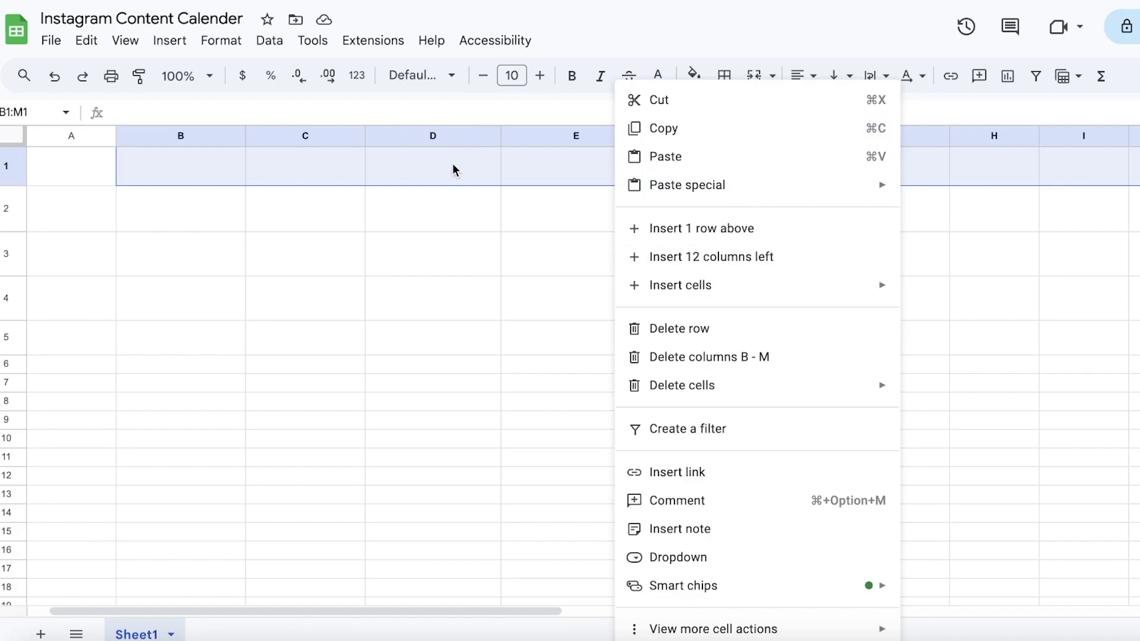
click(217, 40)
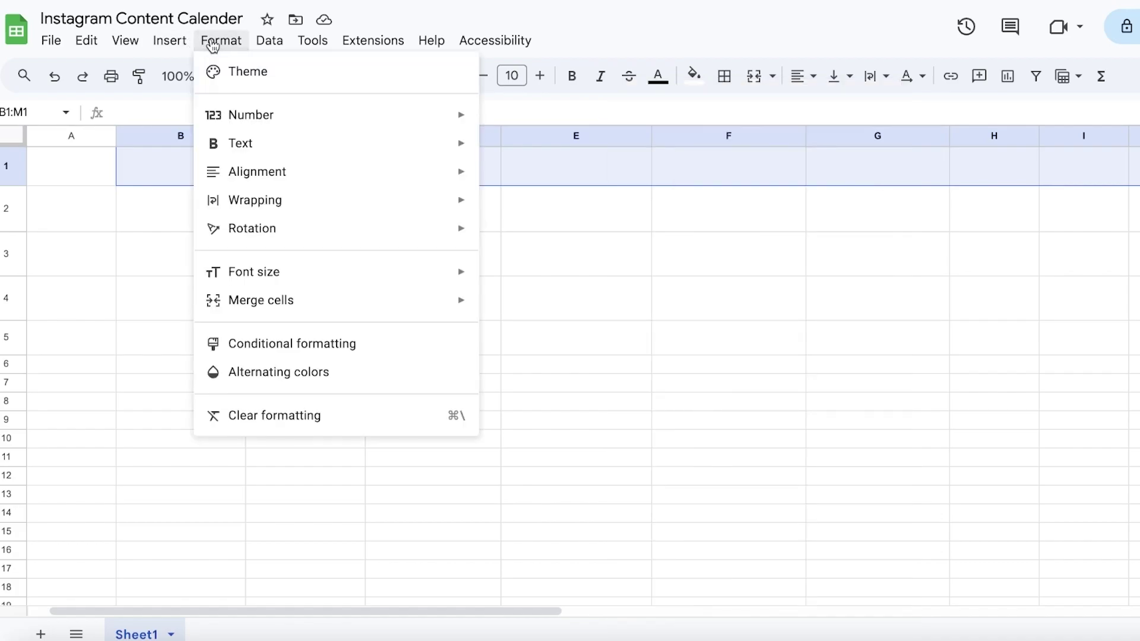
mouse_move(275, 309)
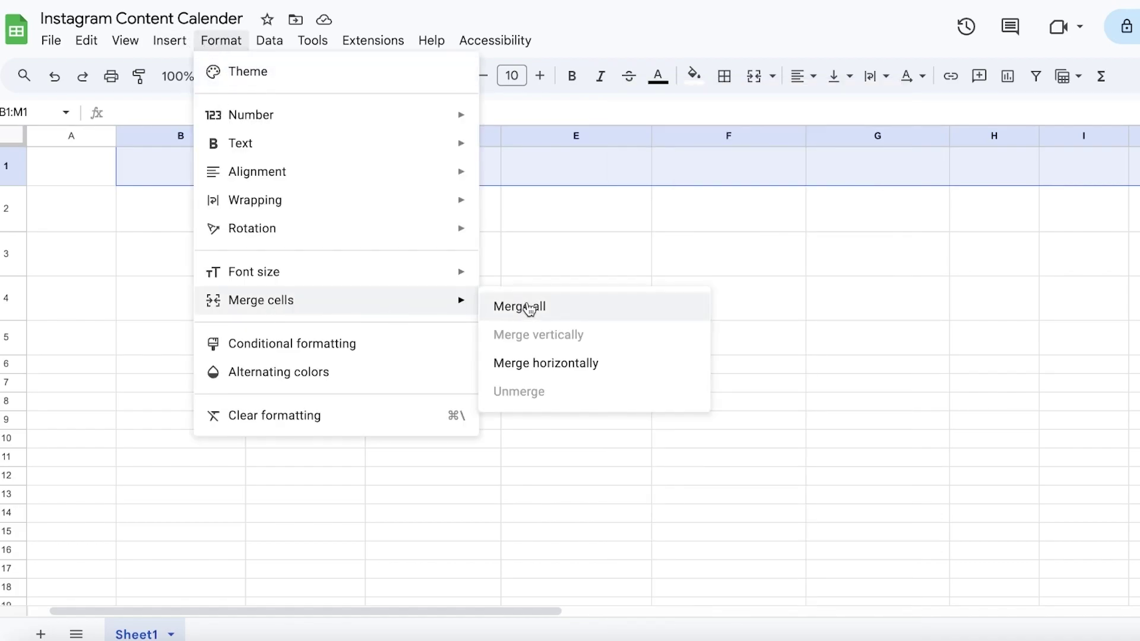
click(529, 308)
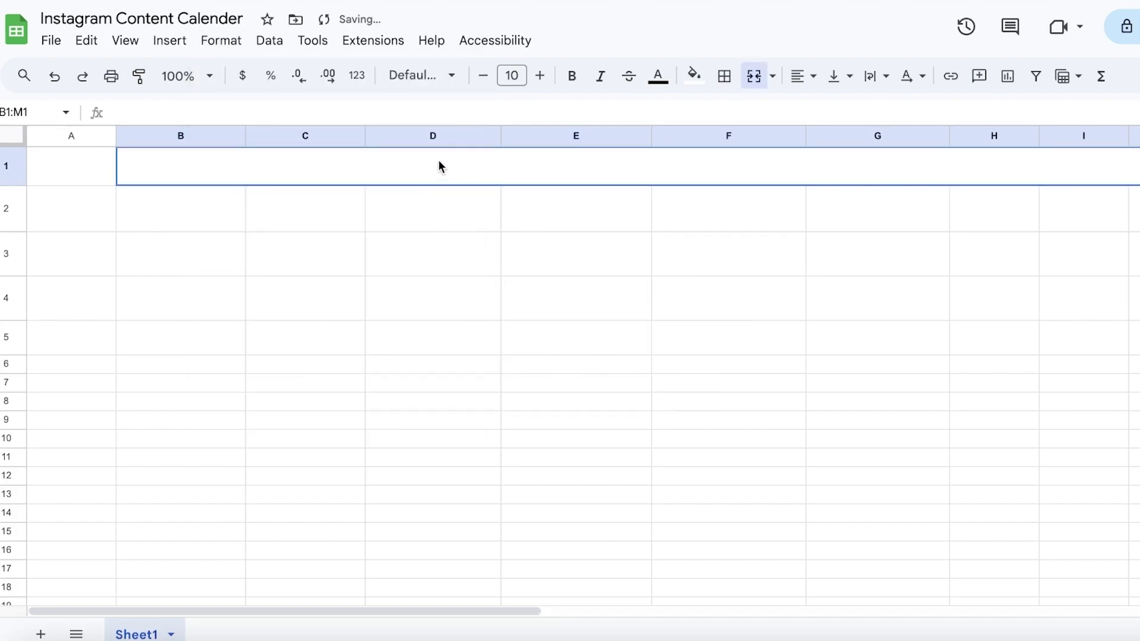
click(230, 290)
Type a JANUARY title in B1 and centre it, then undo both changes
click(271, 181)
text(F)
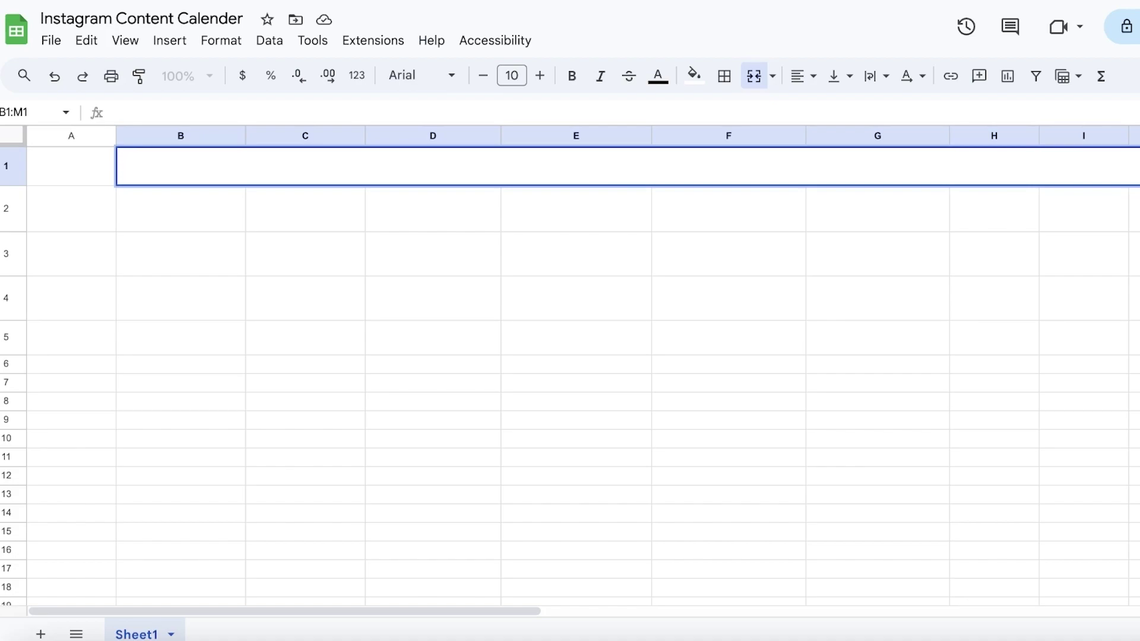
text(ANUARY)
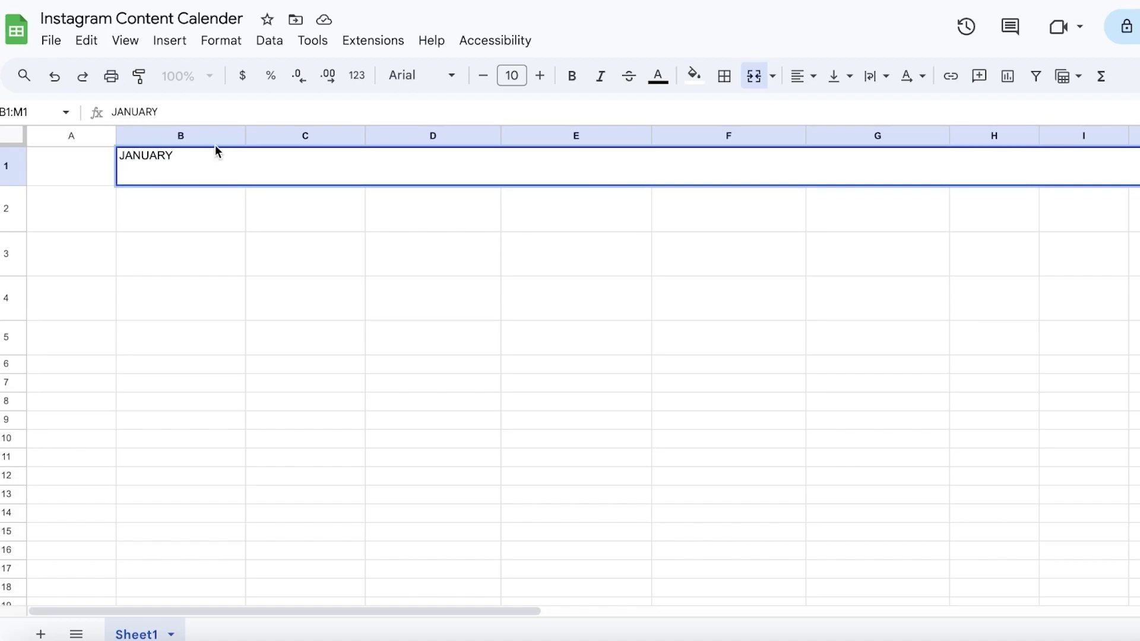
double_click(150, 148)
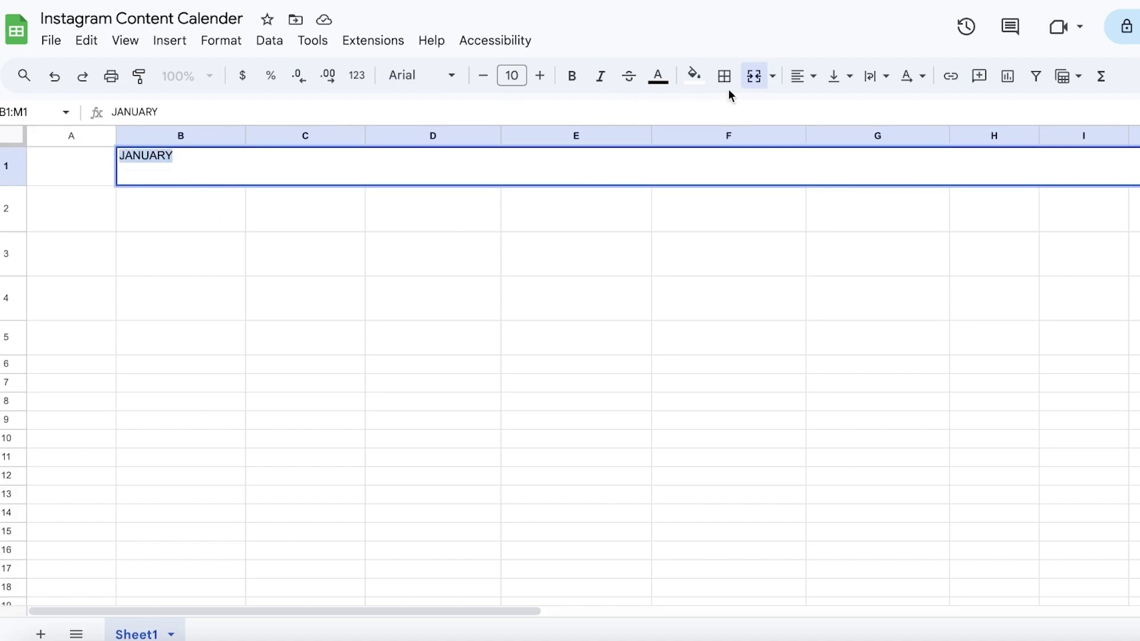
click(753, 82)
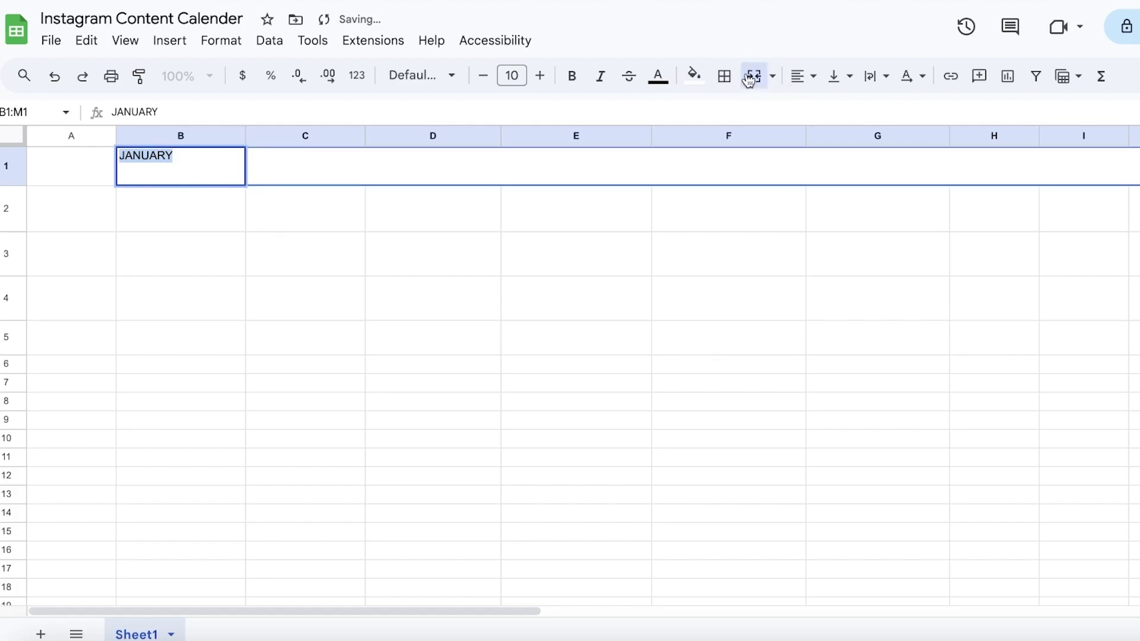
click(801, 76)
click(819, 110)
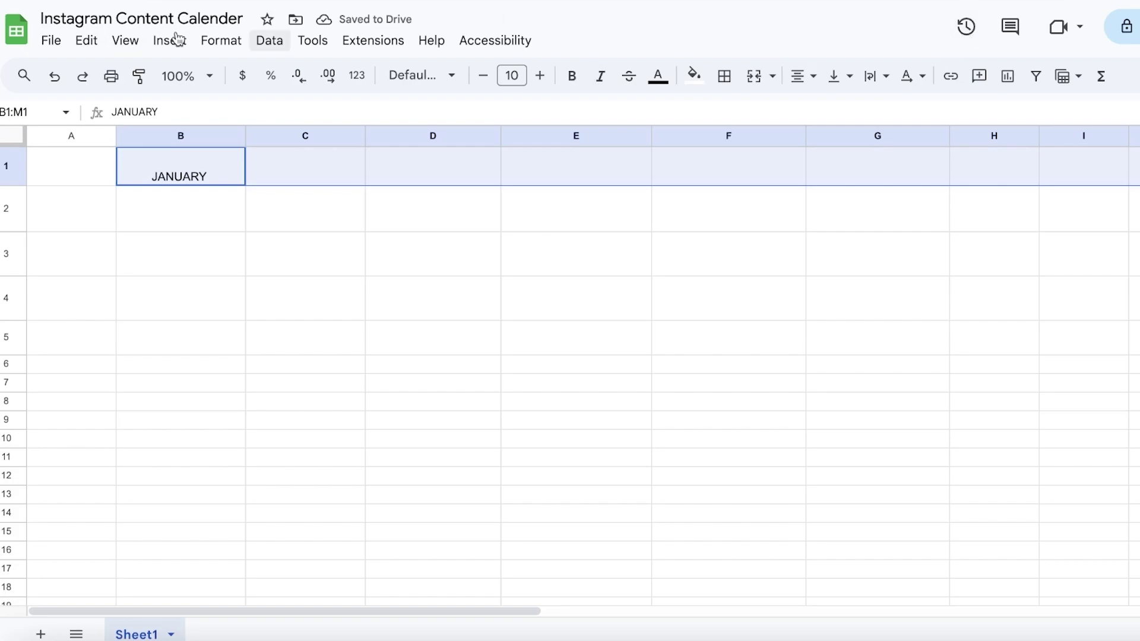
click(54, 77)
click(55, 80)
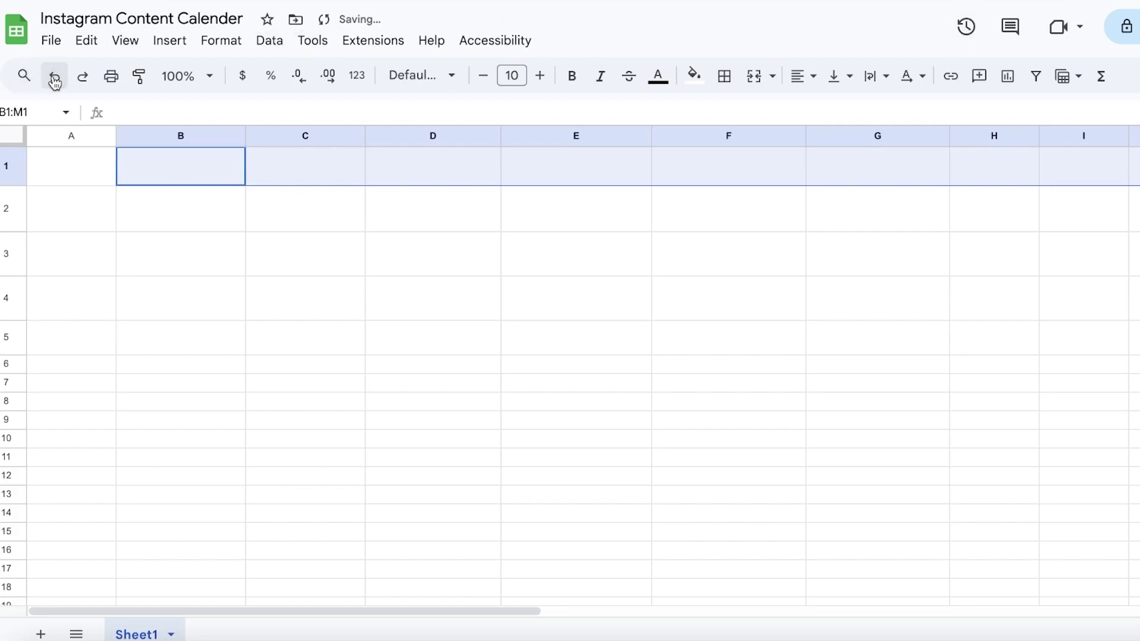
Merge B1:M1 and centre the title horizontally across it
click(754, 76)
click(801, 76)
click(829, 110)
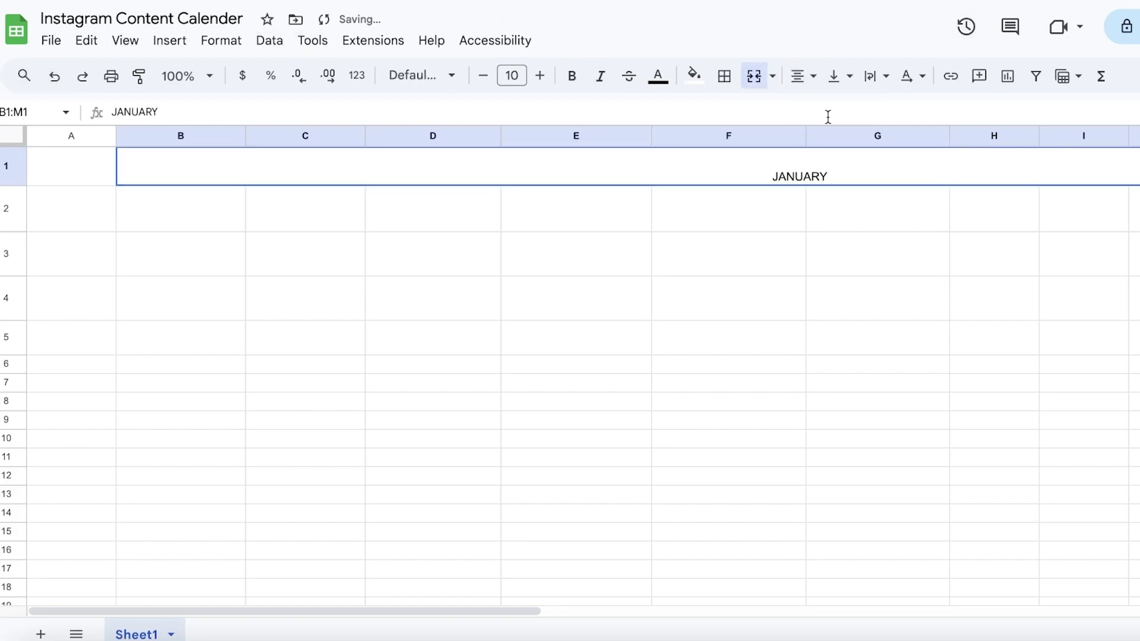
drag(510, 610, 440, 555)
Make columns B and C slightly narrower
drag(245, 136, 232, 136)
drag(352, 136, 336, 135)
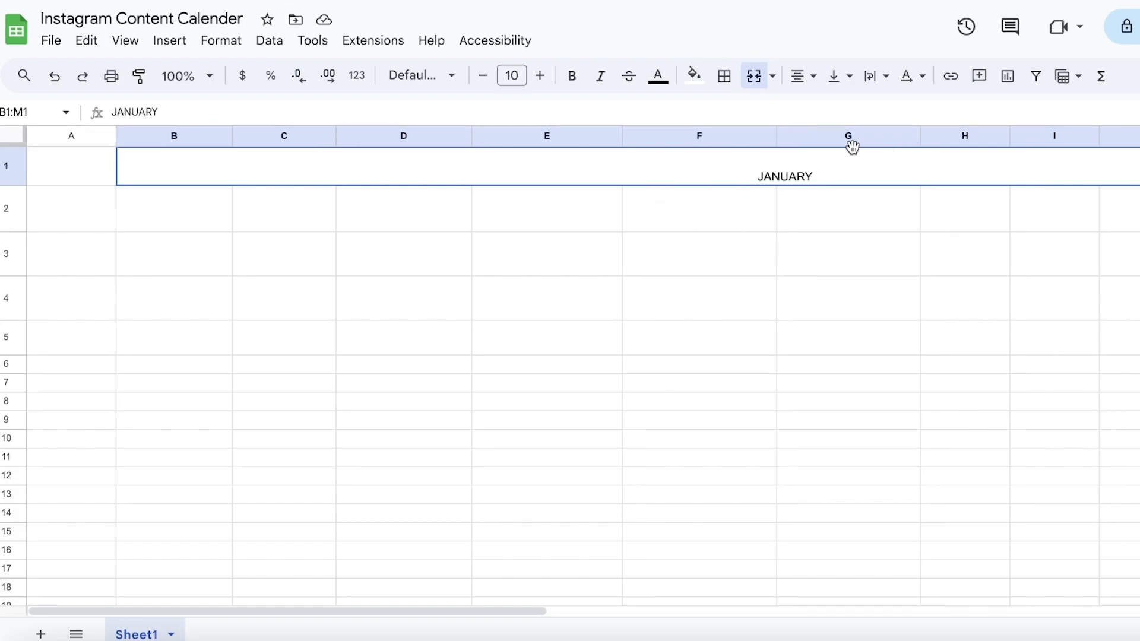
click(176, 204)
click(923, 161)
click(226, 216)
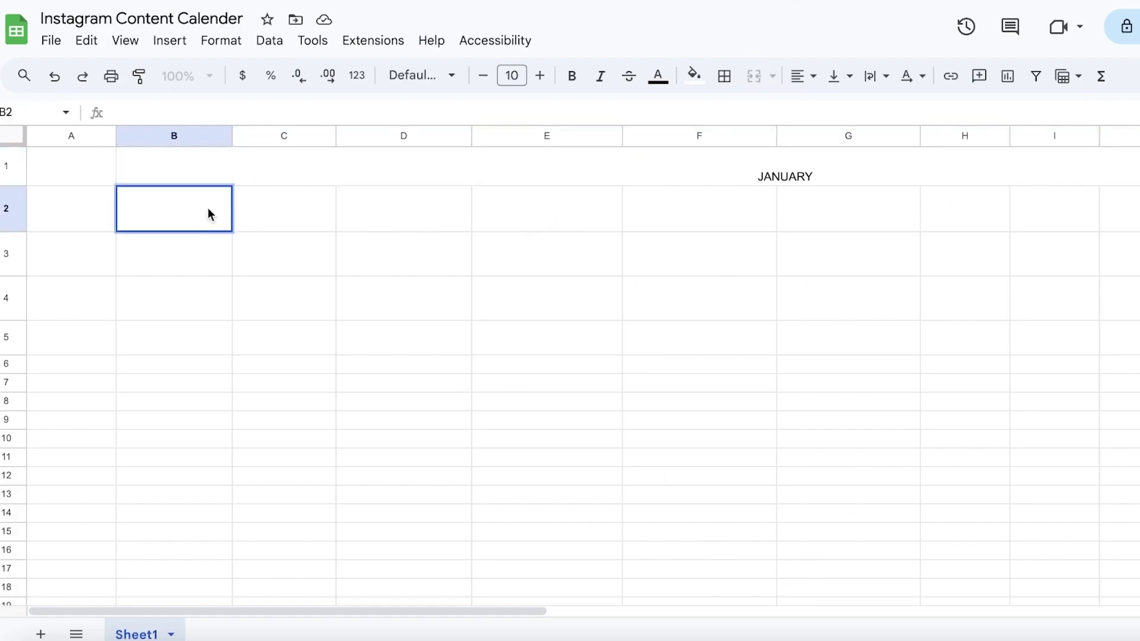
text(JA)
key(BackSpace)
key(BackSpace)
Replace the merged title text with 2024
click(254, 167)
double_click(635, 154)
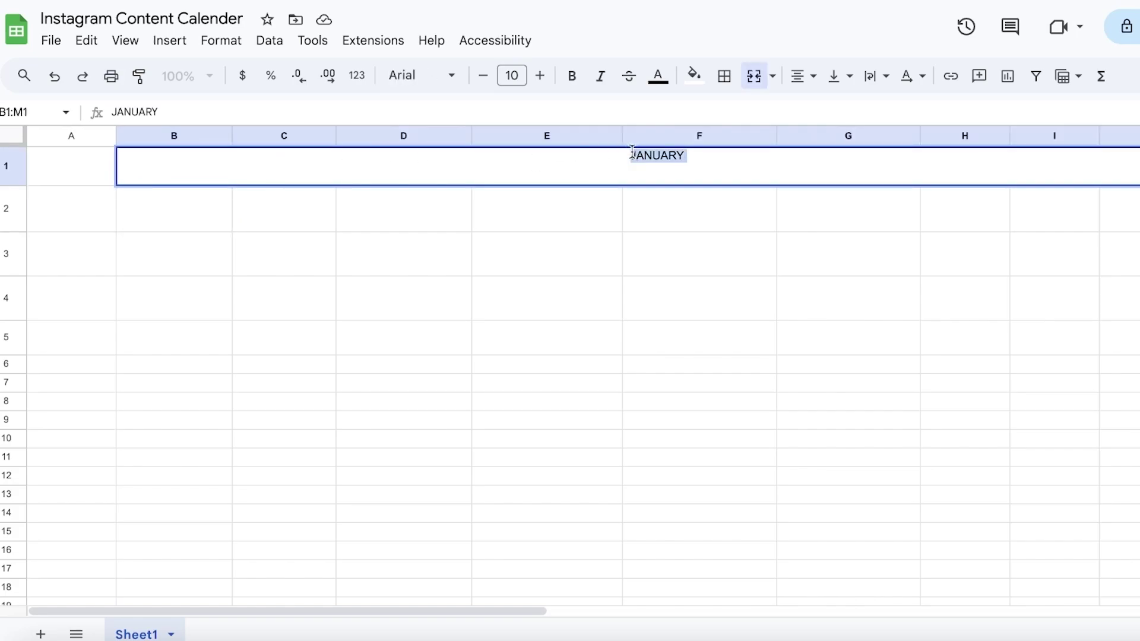
text(2024)
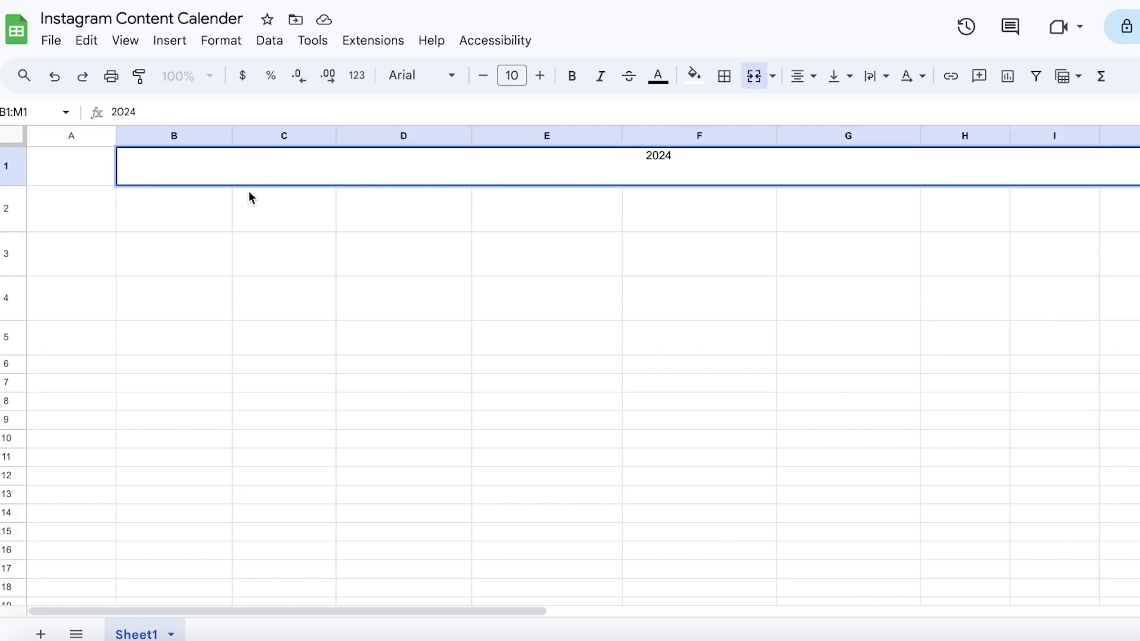
click(210, 212)
Enter JANUARY, FEB, MARCH and APRIL in cells B2 through E2
text(JANUARY)
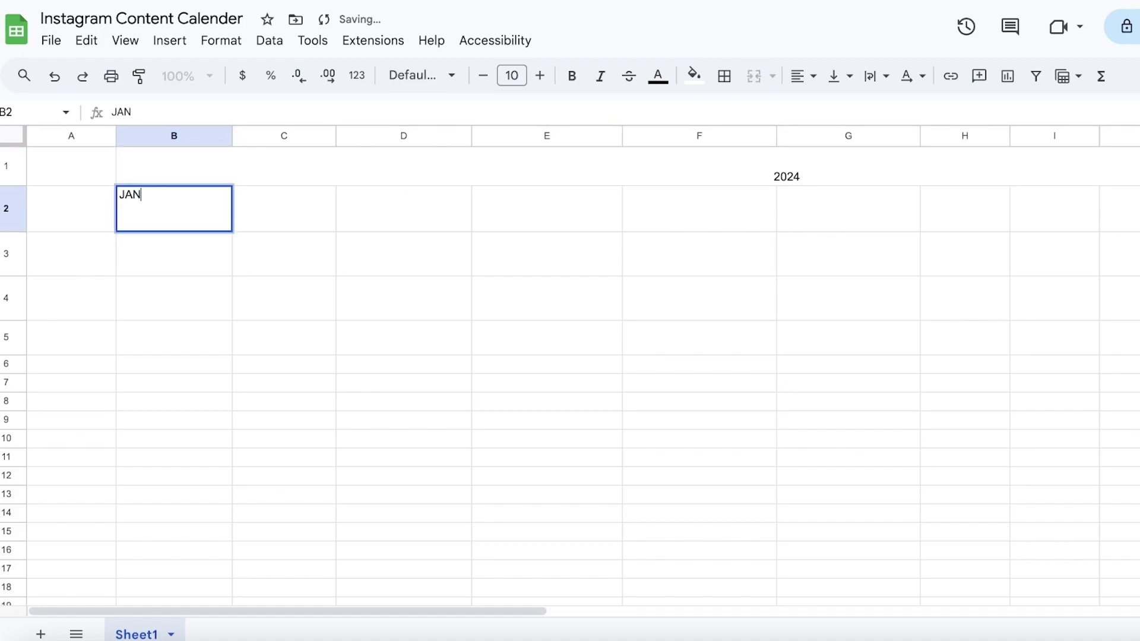
click(291, 218)
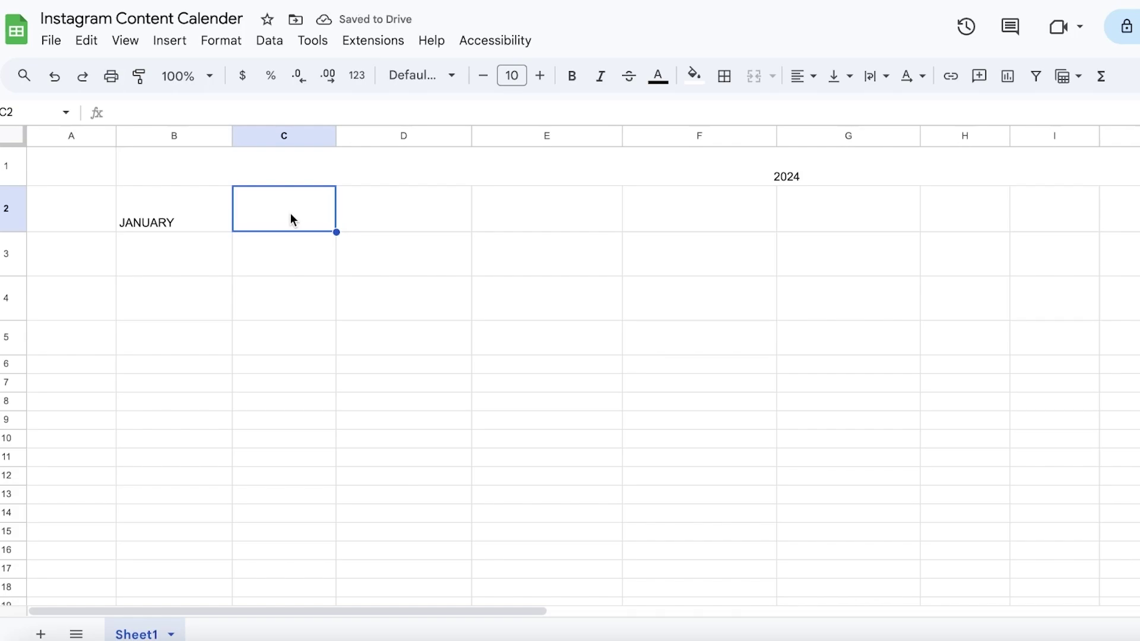
text(FEB)
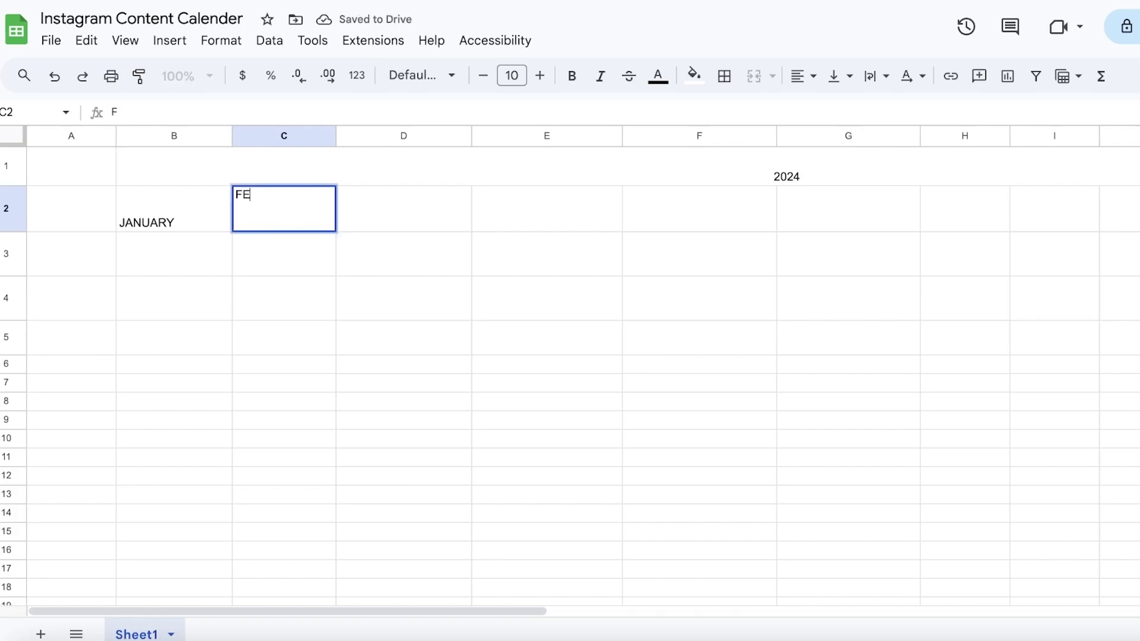
click(376, 212)
text(MARCH)
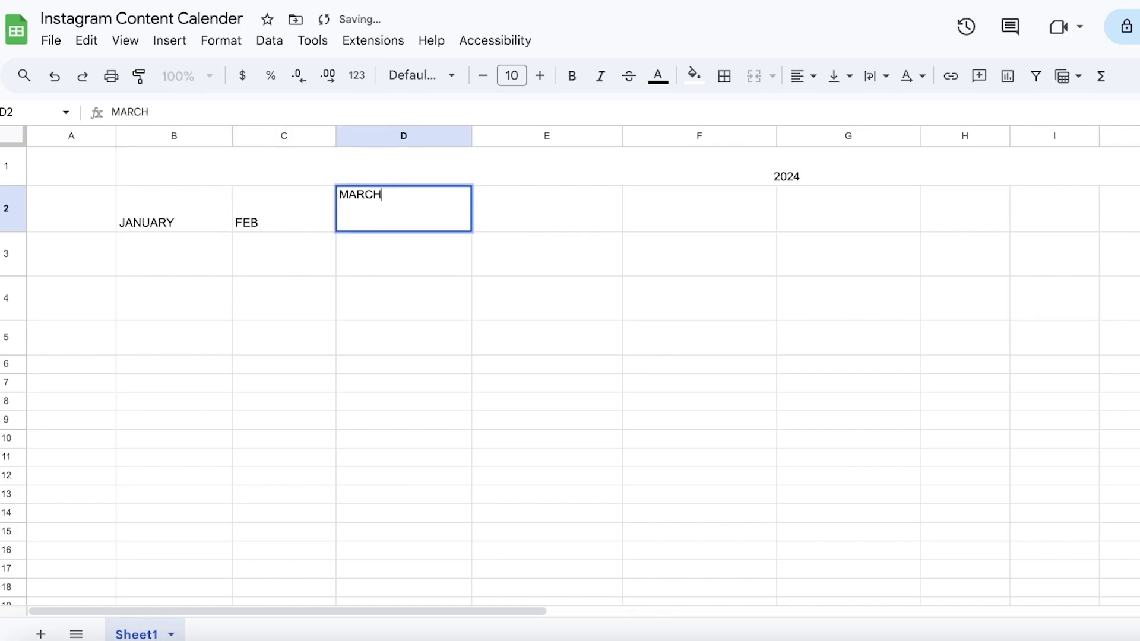
click(575, 193)
text(APRIK)
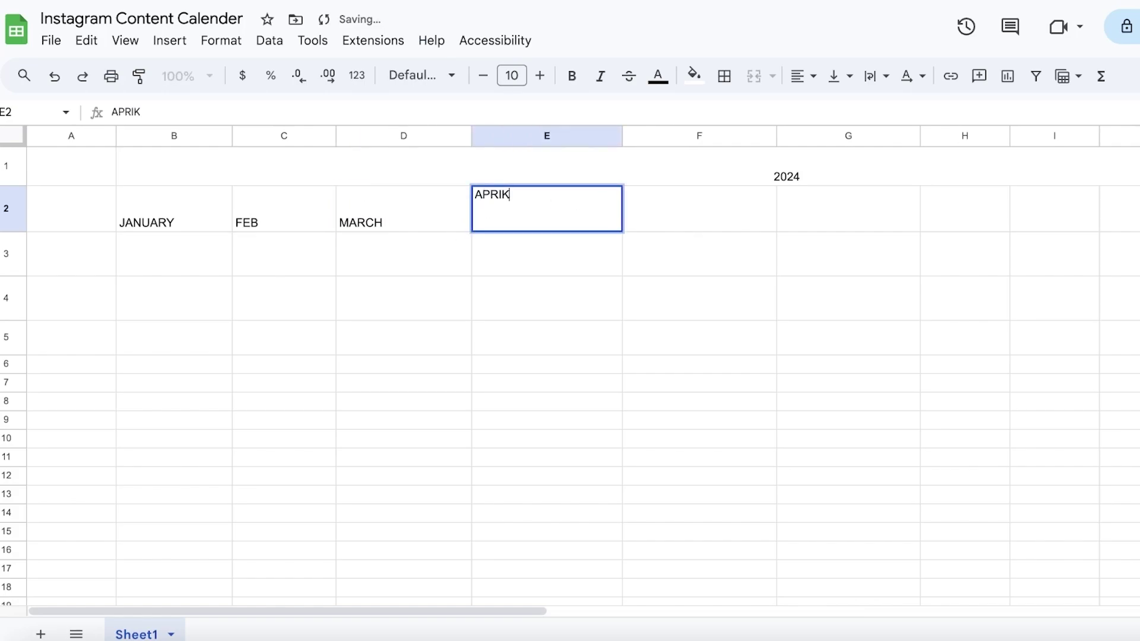
key(BackSpace)
text(LL)
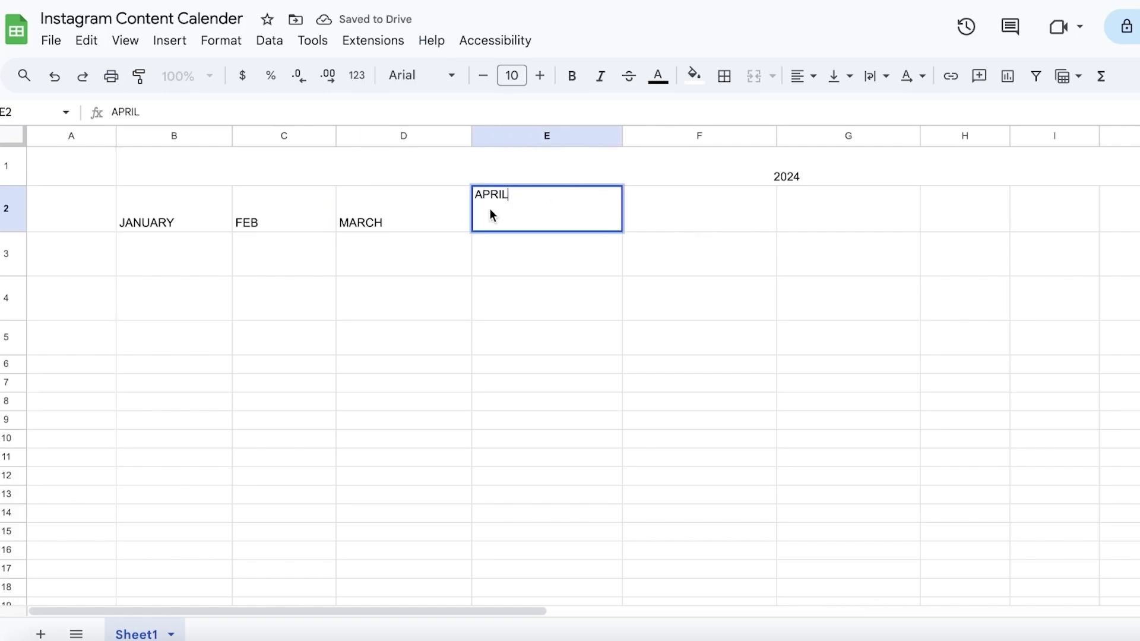
scroll(474, 273, down, 5)
scroll(303, 326, up, 5)
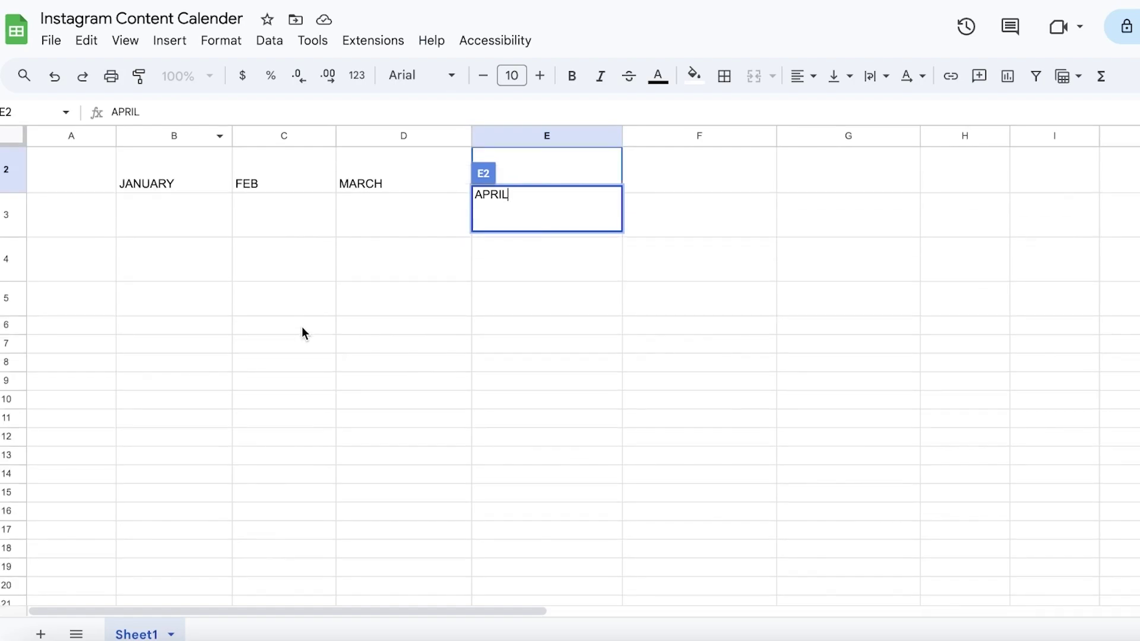
click(518, 343)
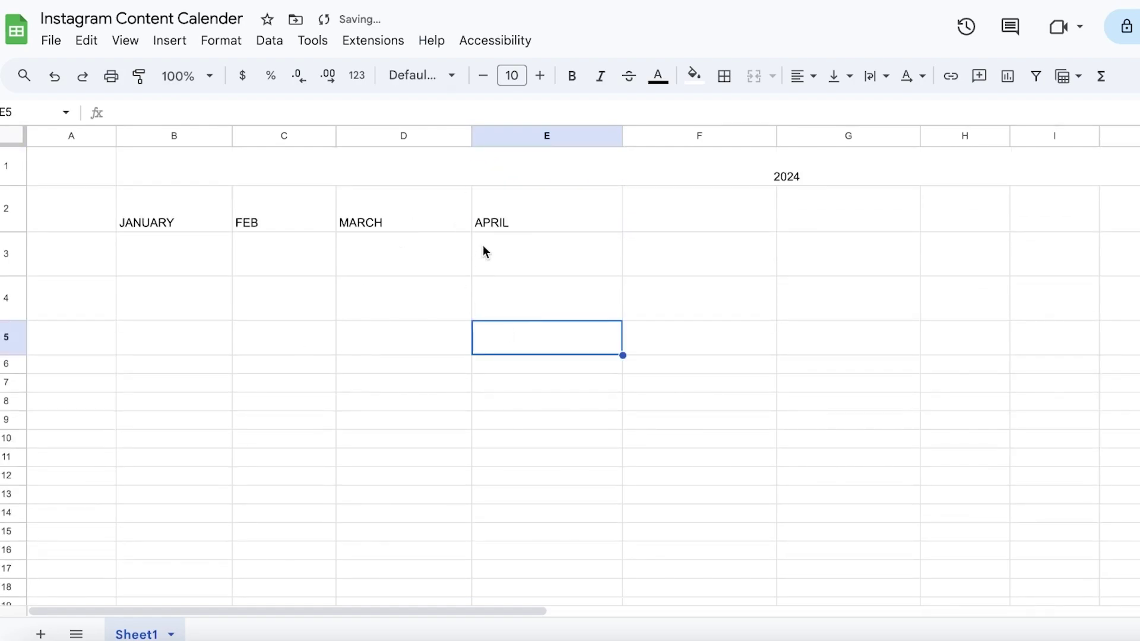
Recheck the JANUARY entry in B2, leaving it unchanged
scroll(326, 262, down, 1)
scroll(158, 208, up, 1)
click(161, 221)
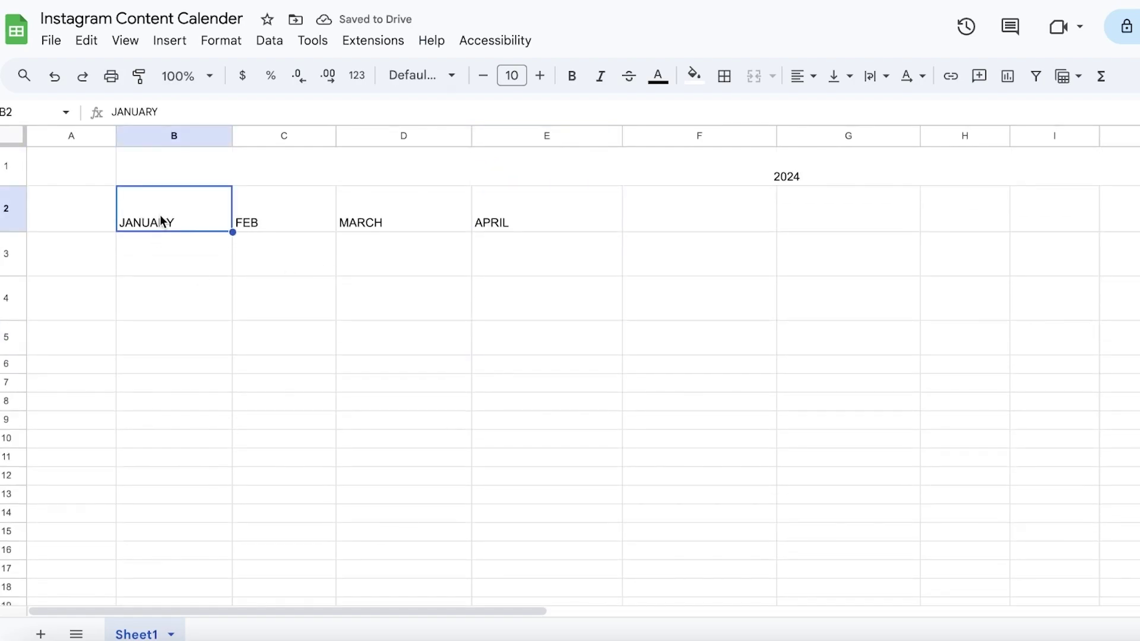
double_click(161, 220)
double_click(162, 196)
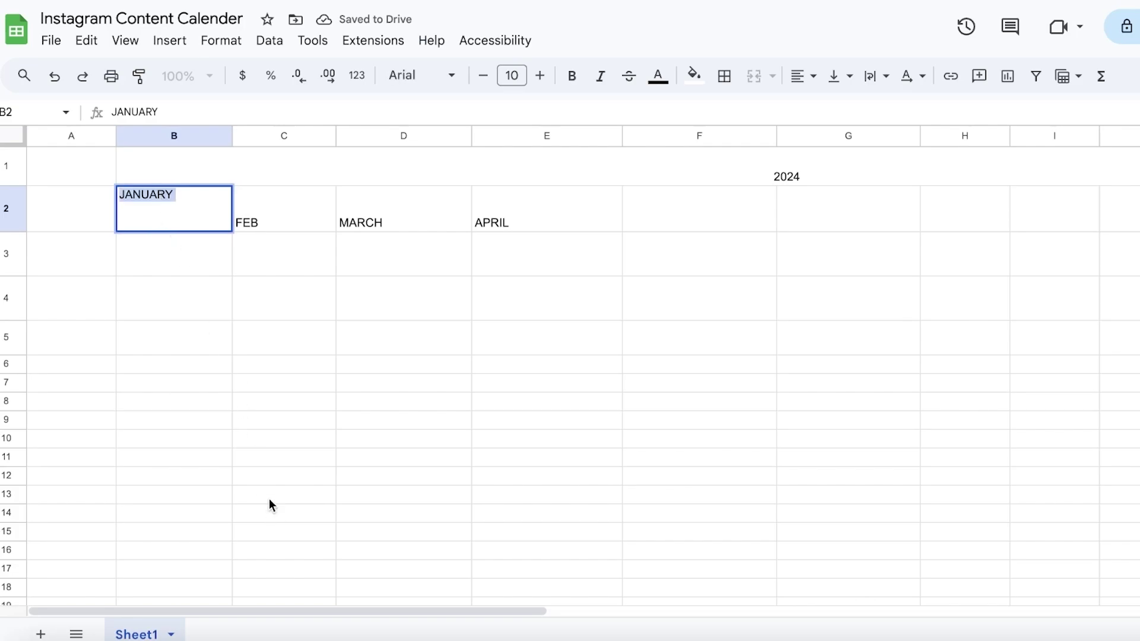
scroll(169, 369, down, 1)
scroll(170, 372, up, 1)
click(169, 369)
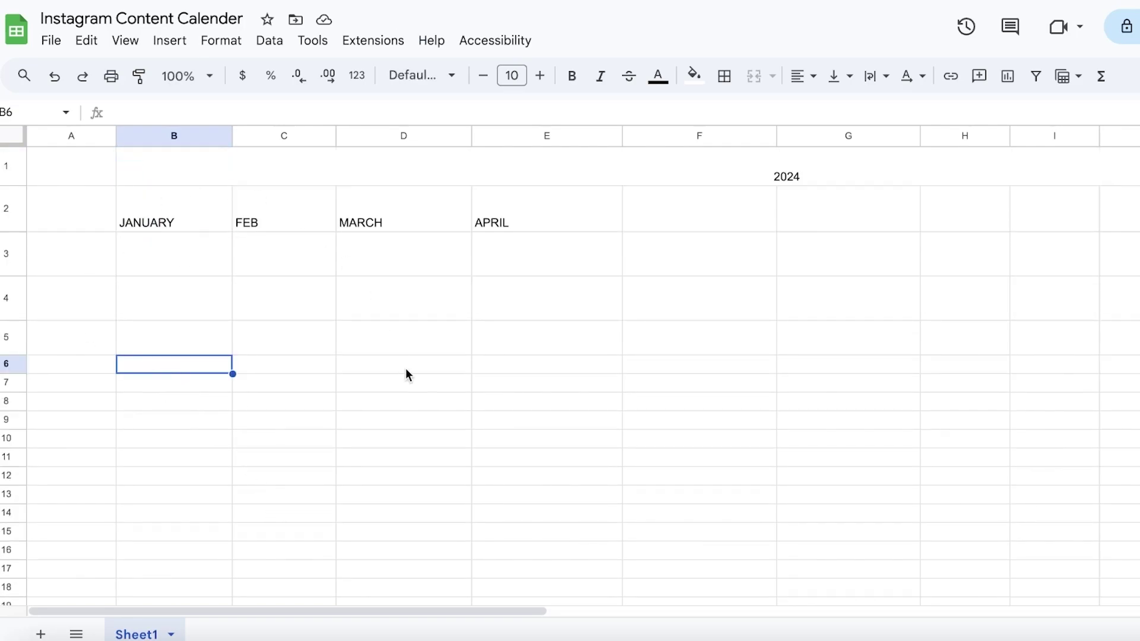
scroll(406, 380, down, 5)
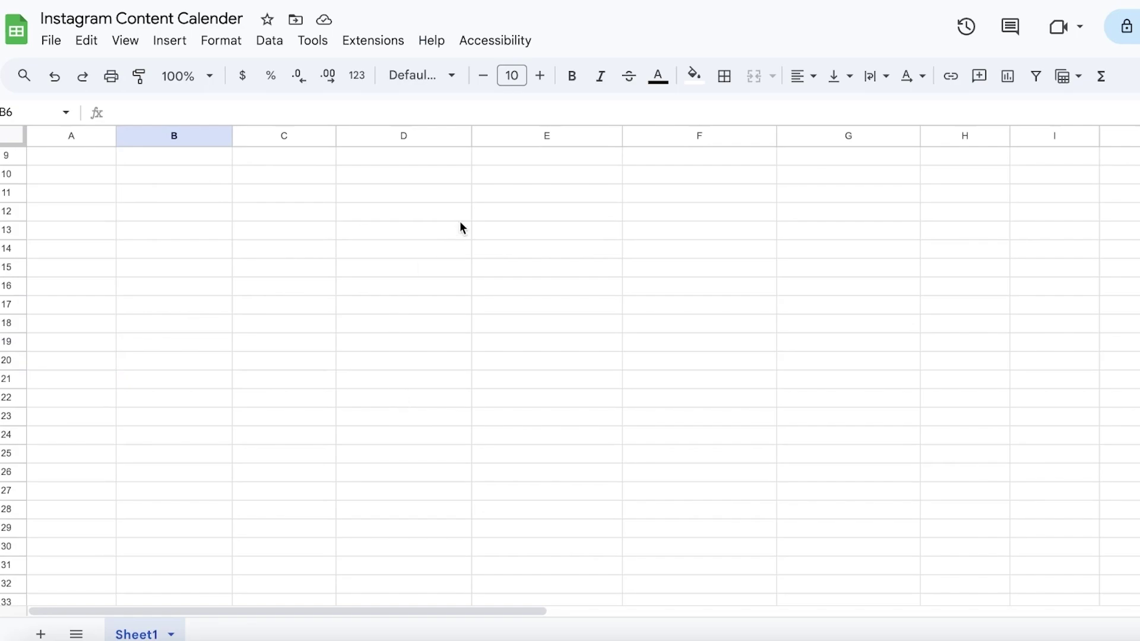
scroll(461, 228, up, 5)
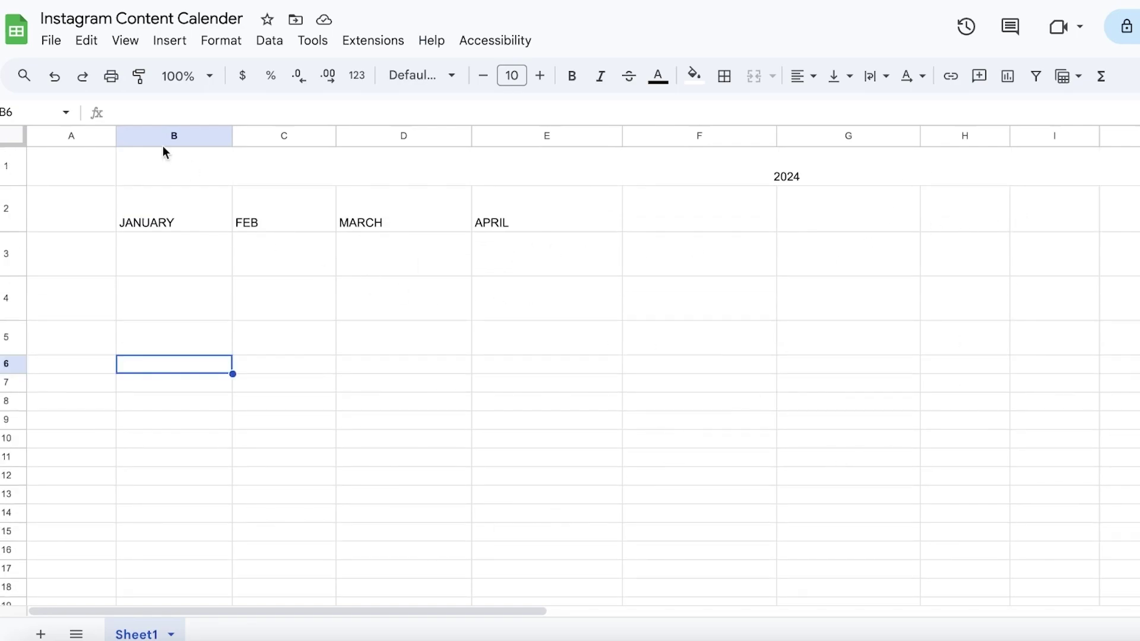
click(51, 40)
Create a new blank spreadsheet via File > New and open Calendar at January 2024
mouse_move(62, 67)
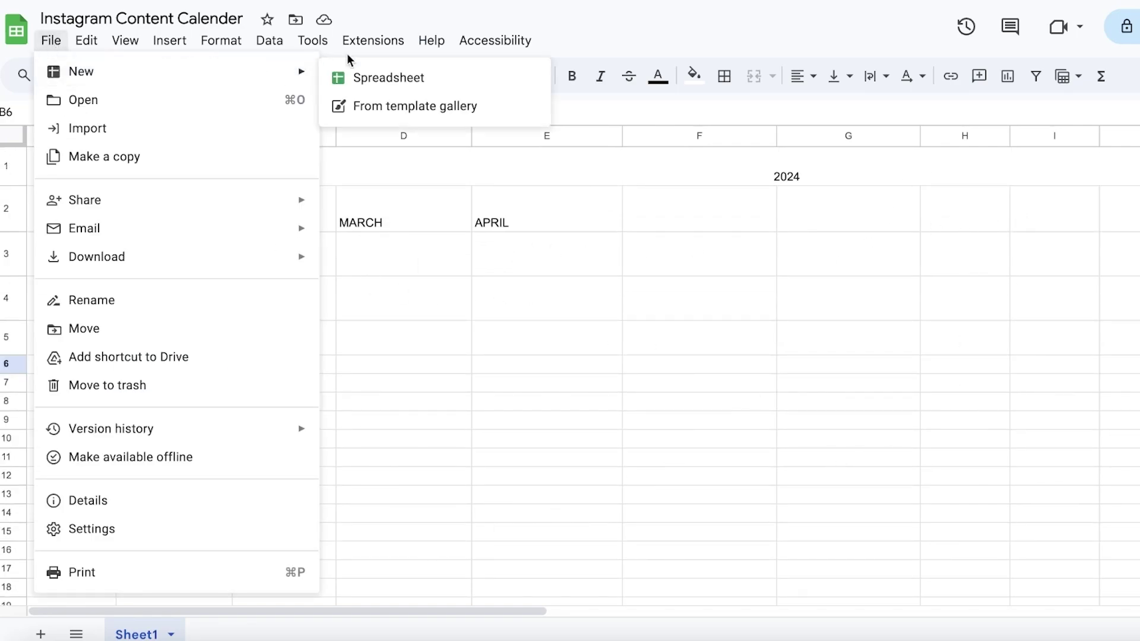
click(632, 304)
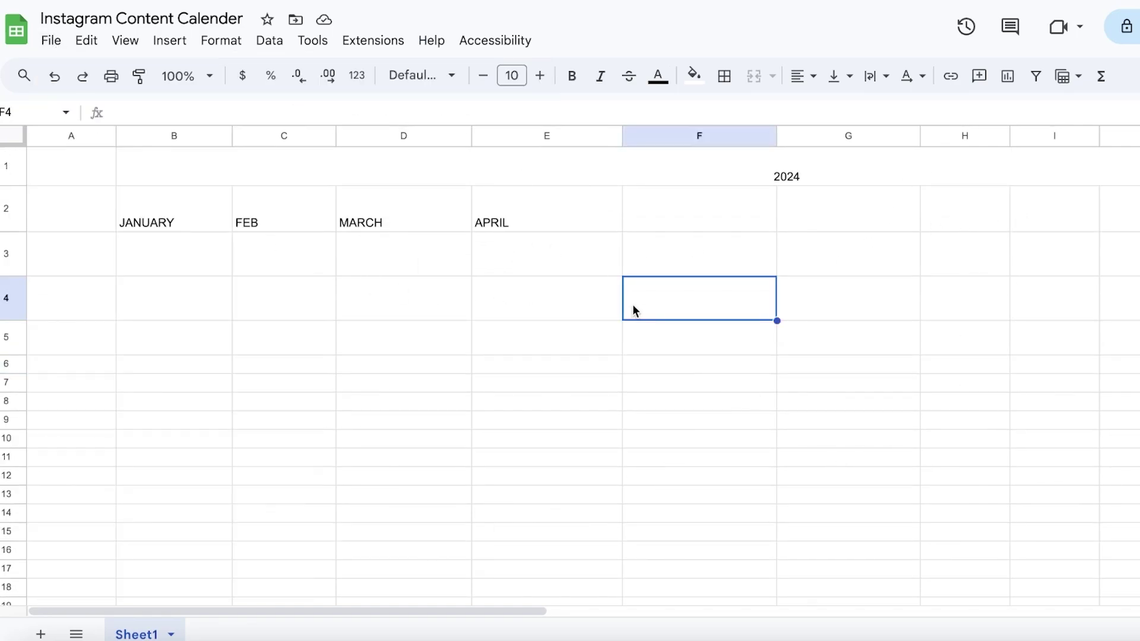
click(84, 15)
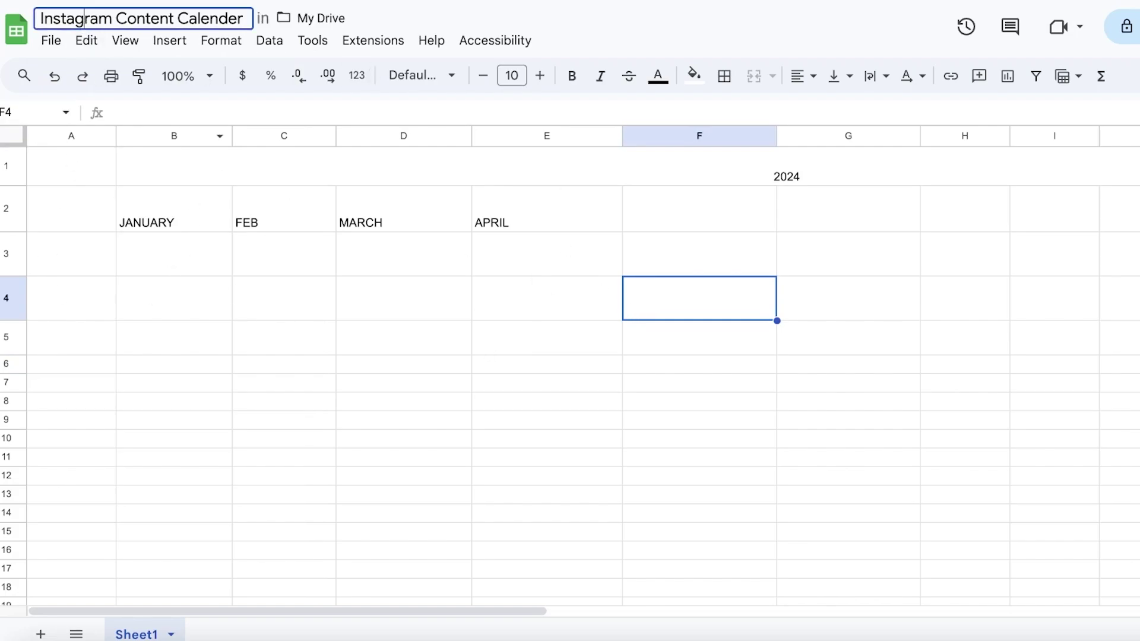
click(51, 39)
mouse_move(65, 69)
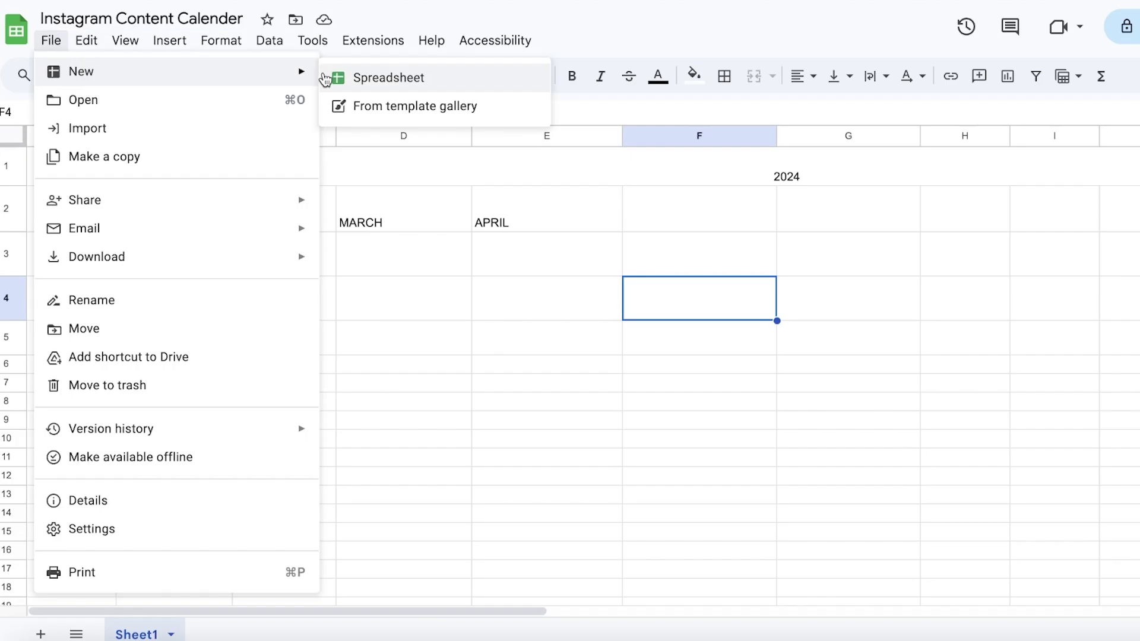
click(325, 79)
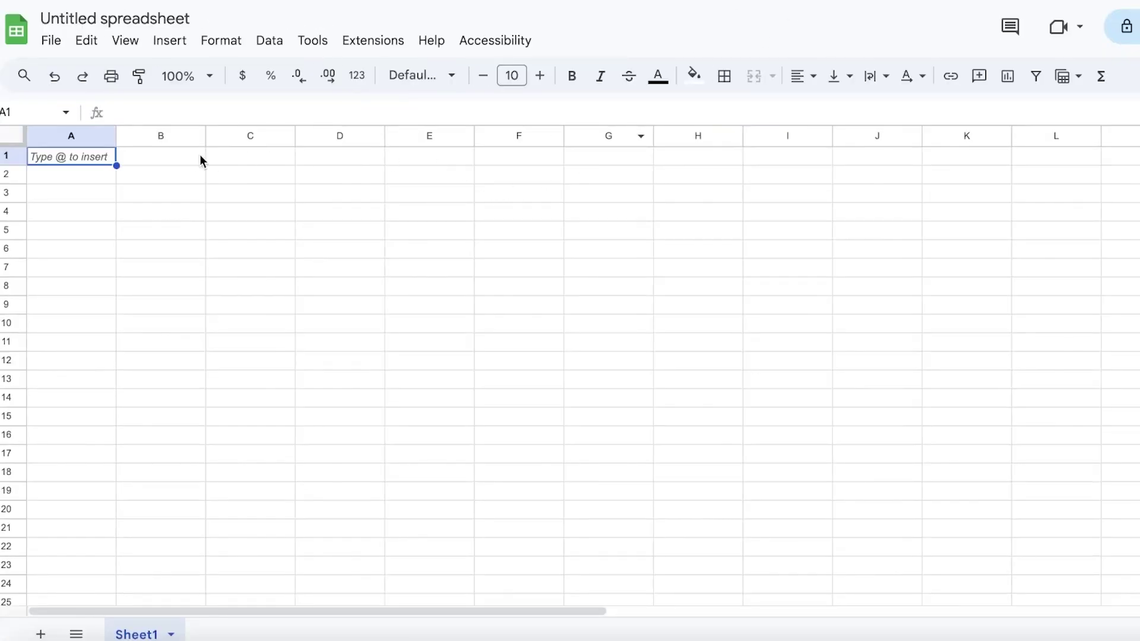
click(202, 159)
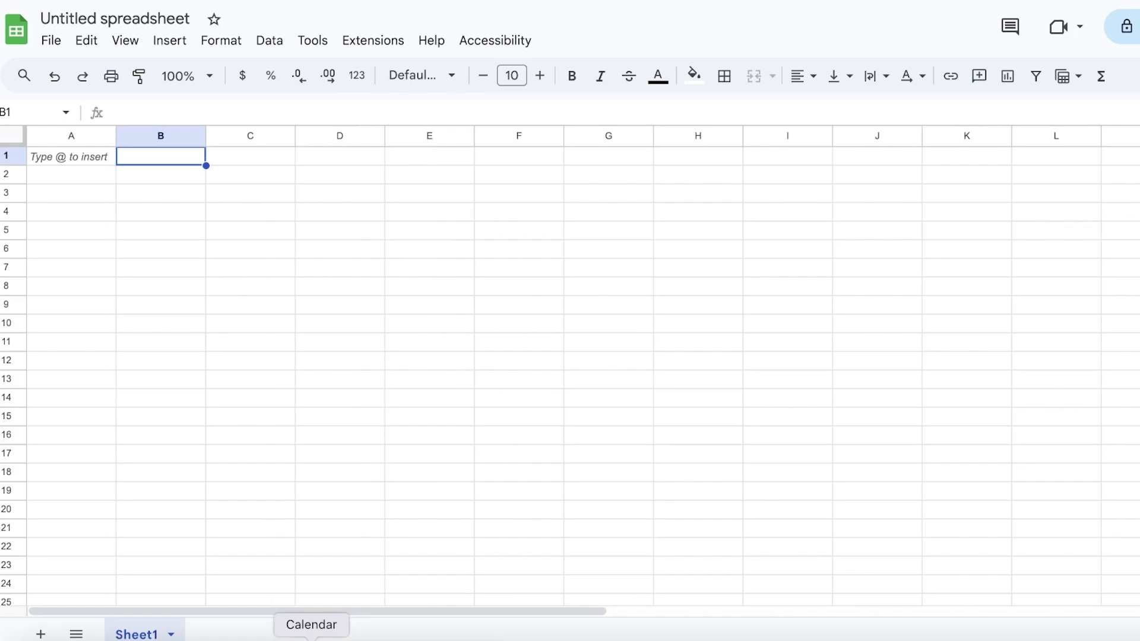
click(311, 638)
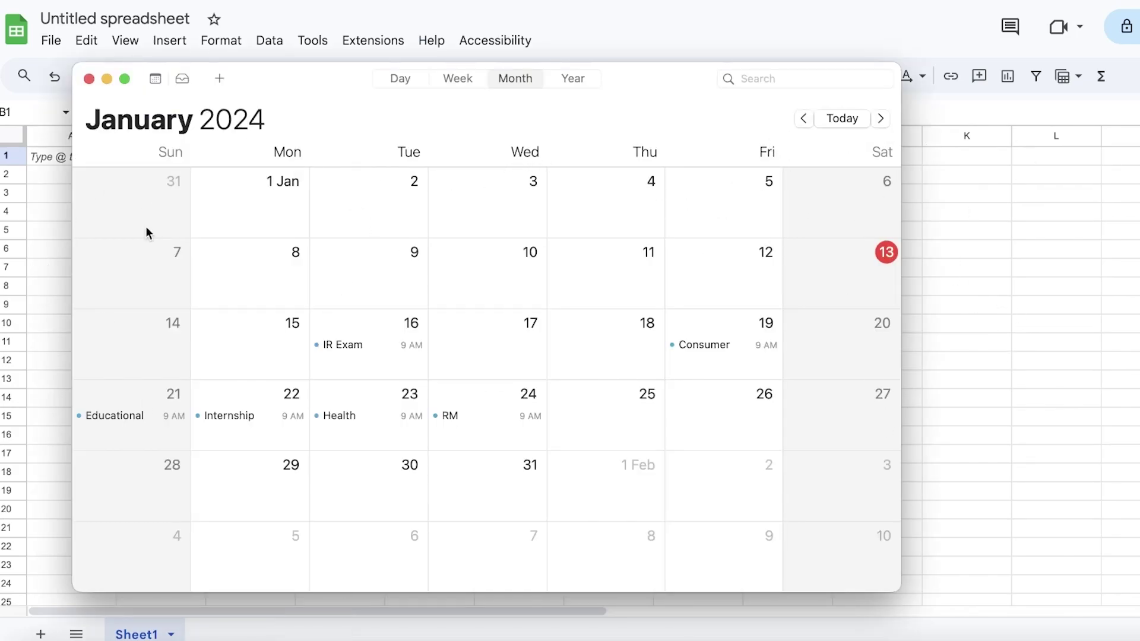
Merge cells B1:H1 and type the title JANUARY into them
key(super+q)
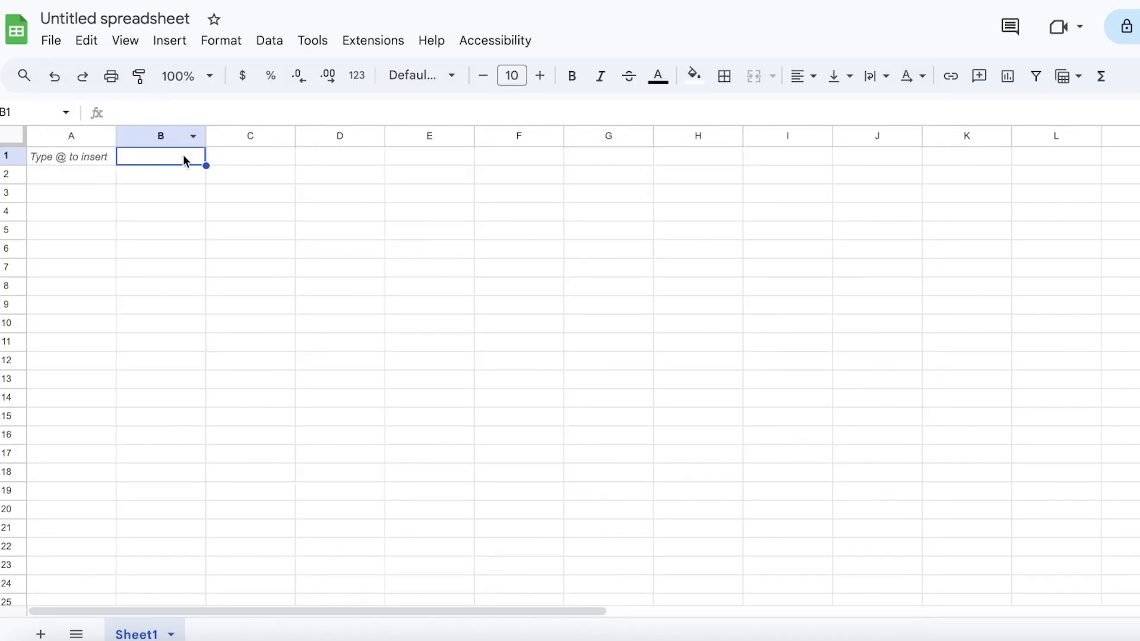
drag(202, 156, 692, 160)
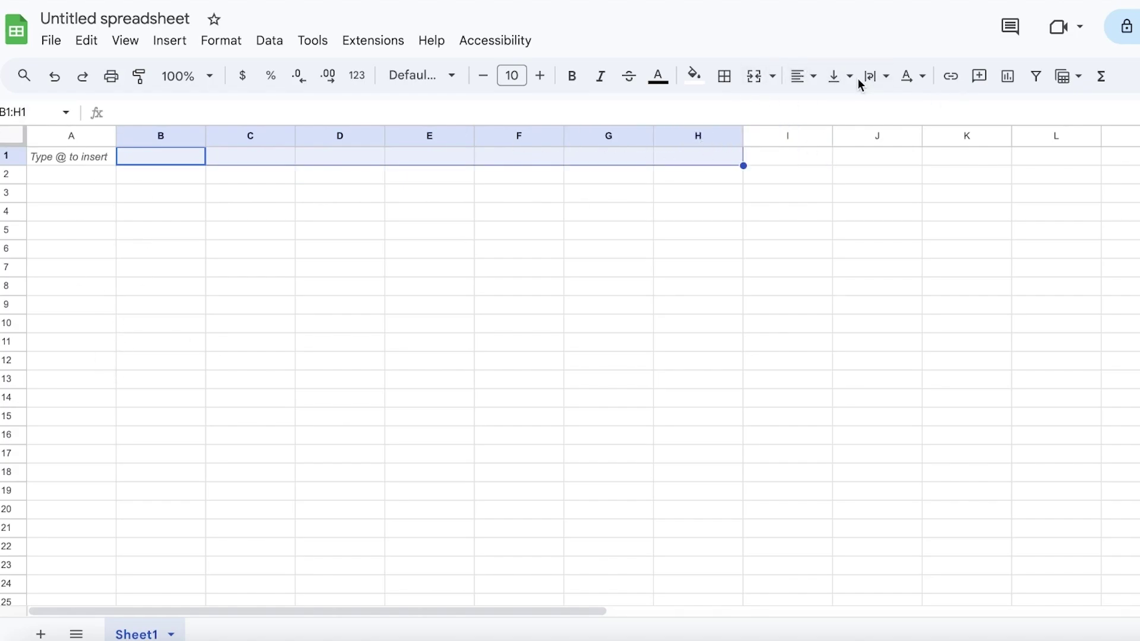
click(756, 80)
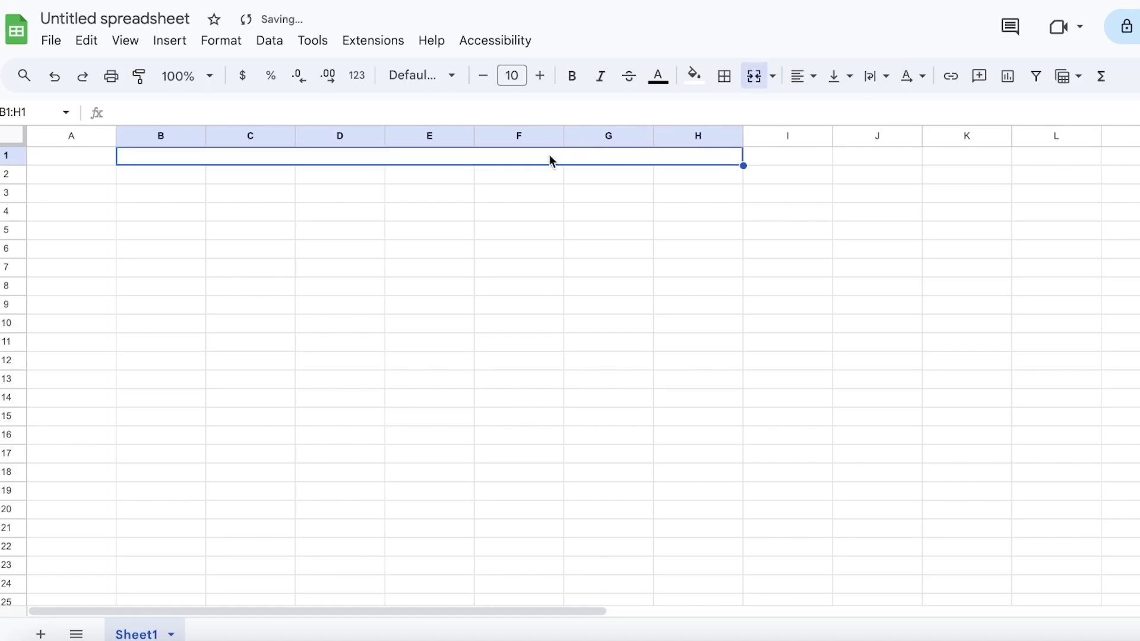
click(429, 211)
click(457, 158)
text(JANUAR)
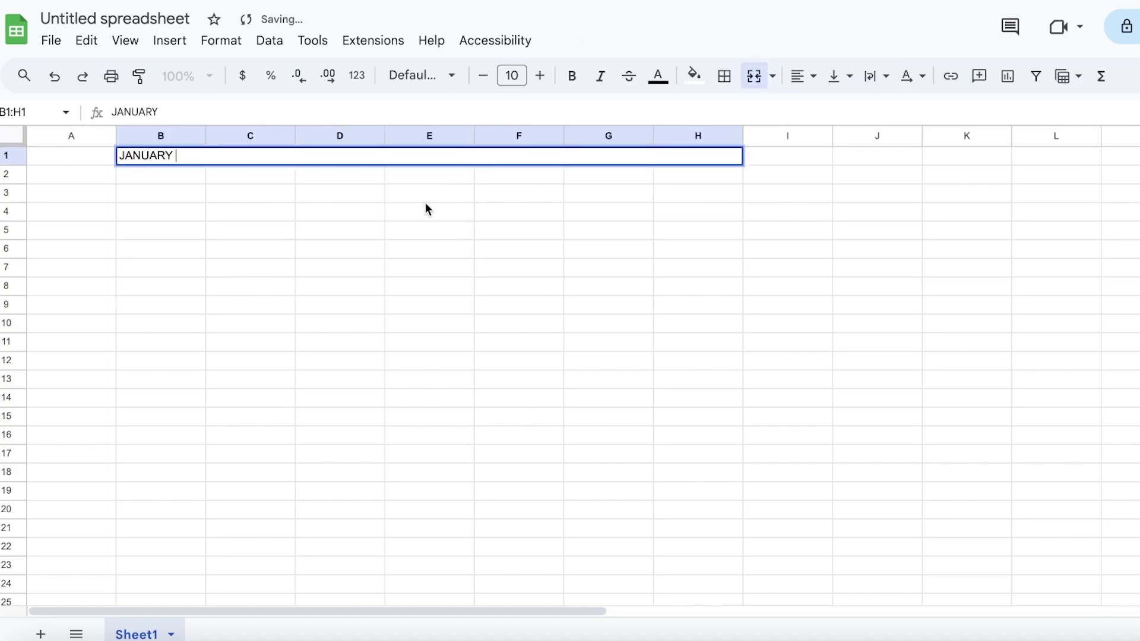
text(Y)
click(178, 249)
Centre JANUARY horizontally across the merged title cell
double_click(152, 156)
double_click(145, 156)
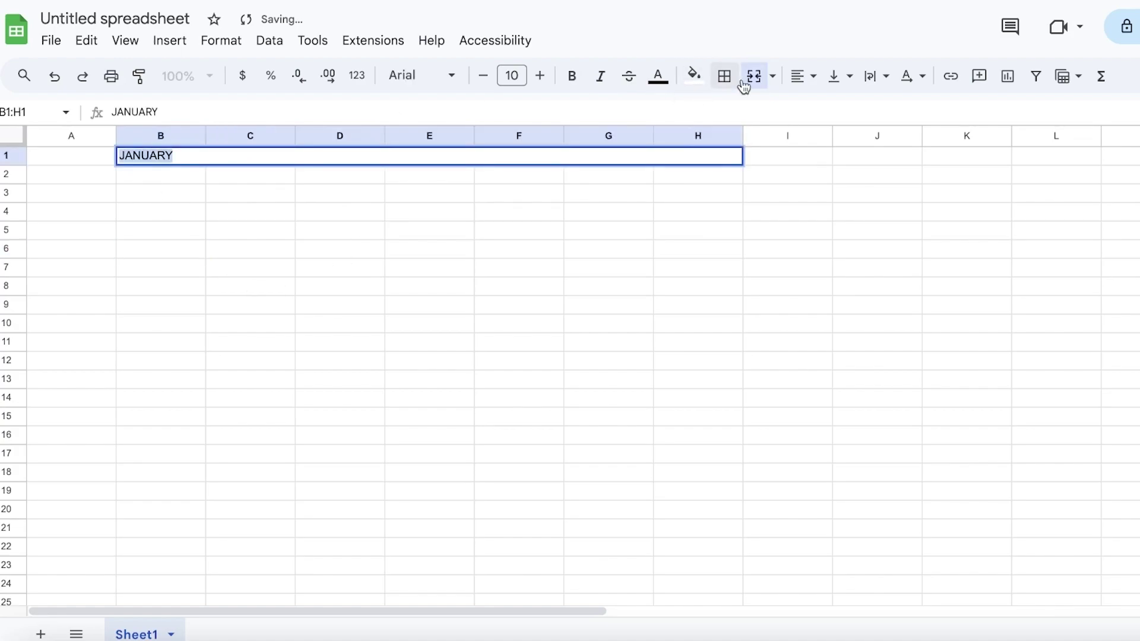
click(797, 76)
click(822, 108)
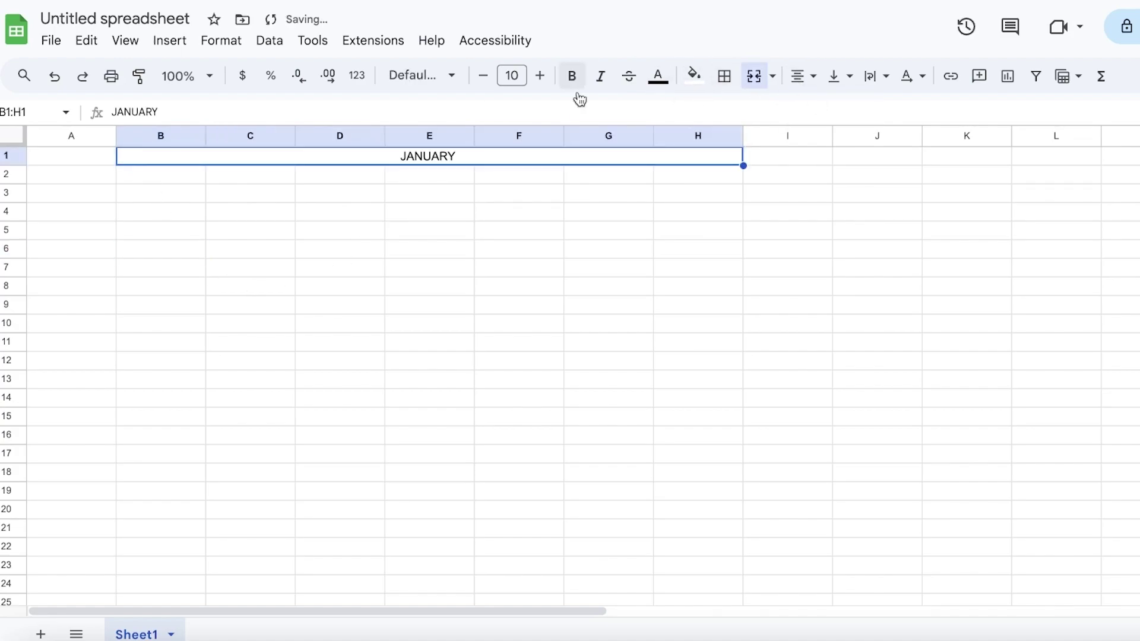
click(647, 170)
click(133, 178)
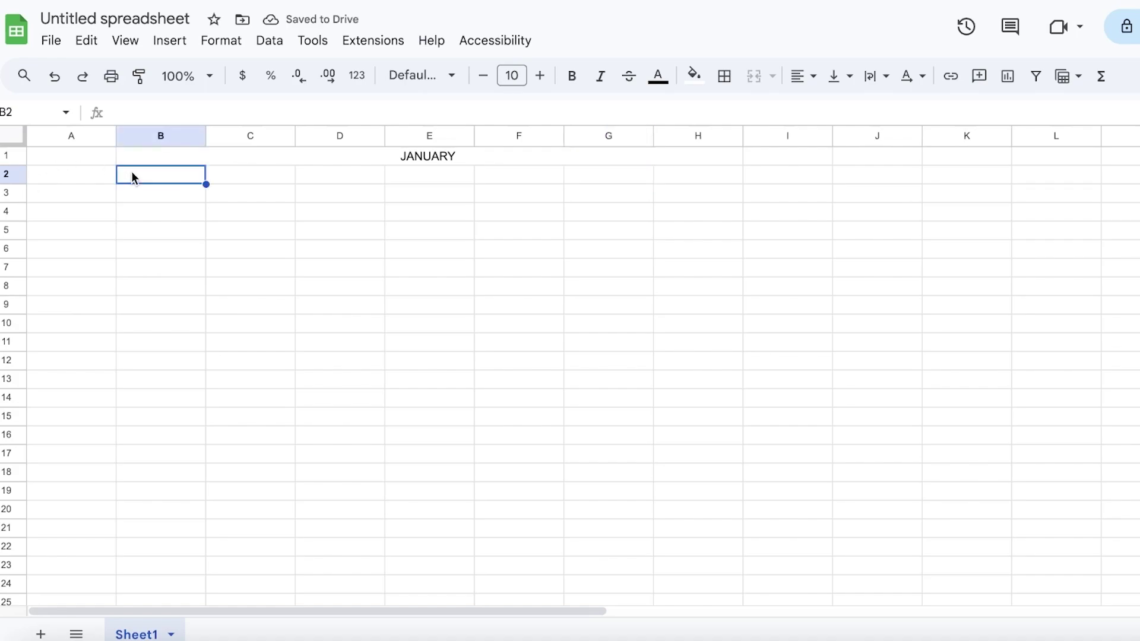
Enter Mon and Tue in B2 and C2, with Thursday mistakenly in D2
text(Mon)
key(Tab)
text(Tue)
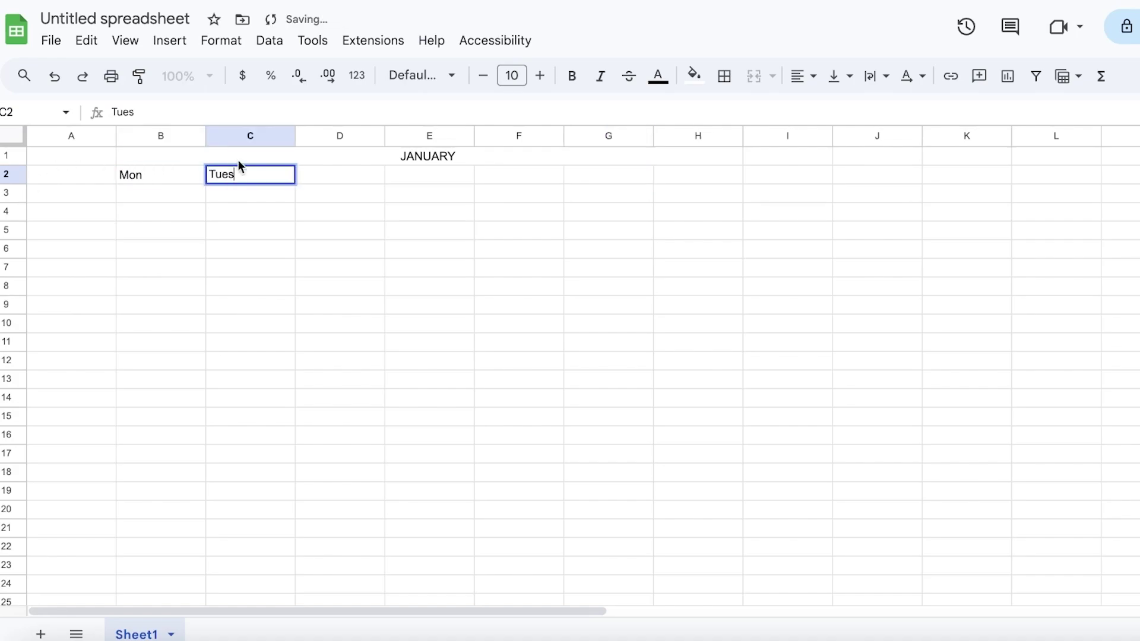
click(322, 174)
text(Thursday)
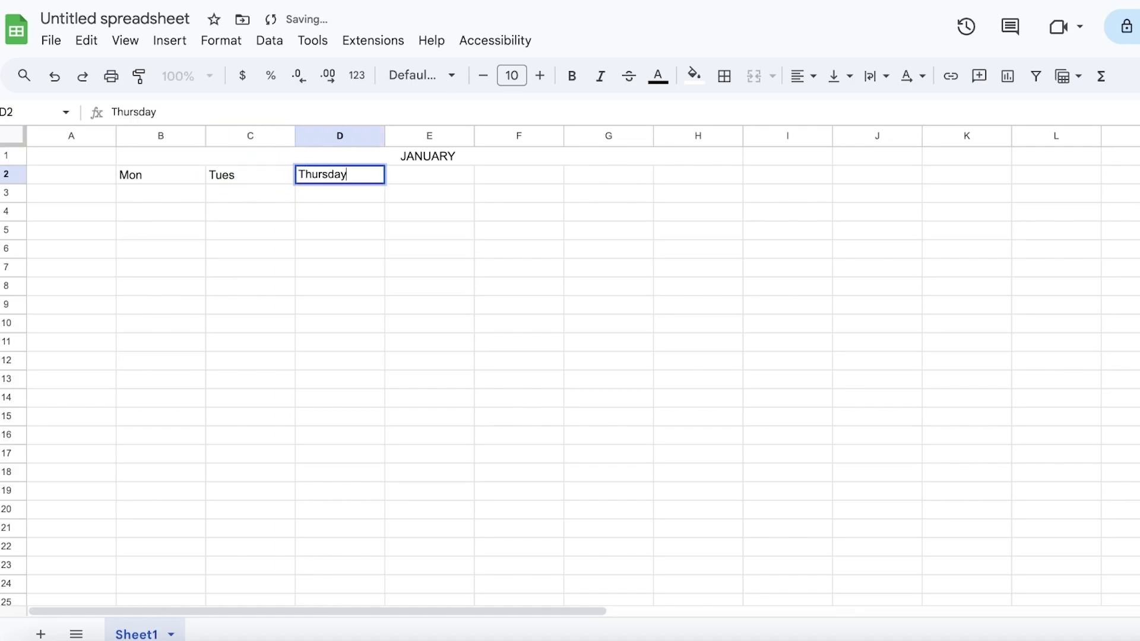
key(Tab)
text(Fr)
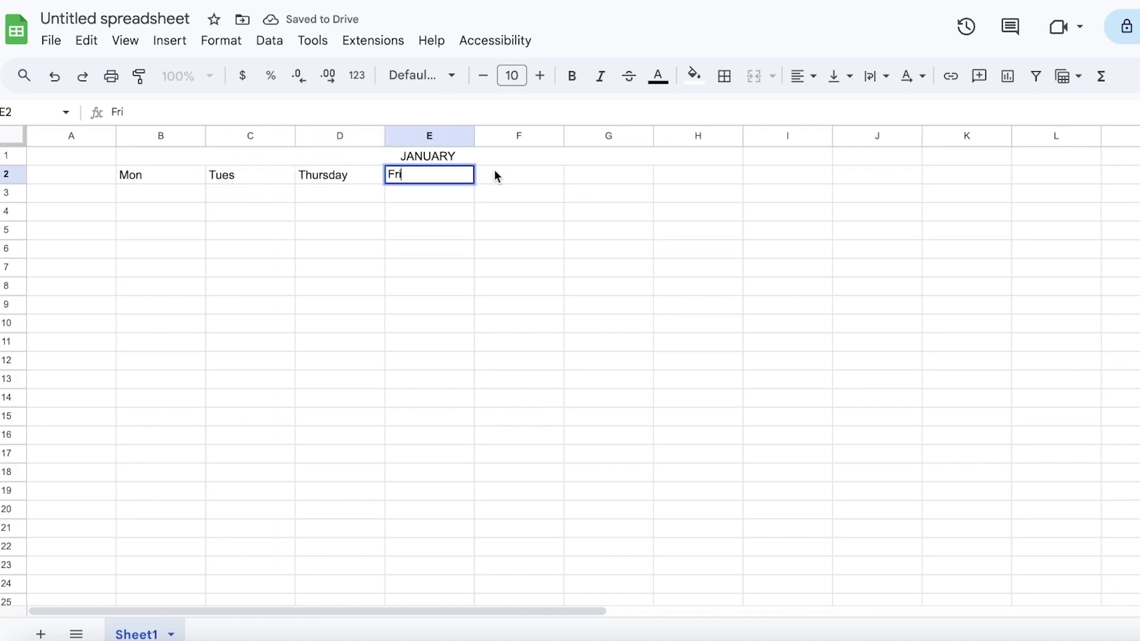
Correct D2 to Wed and fill E2:H2 with Thurs, Fri, Sat and Sun
click(303, 180)
double_click(316, 178)
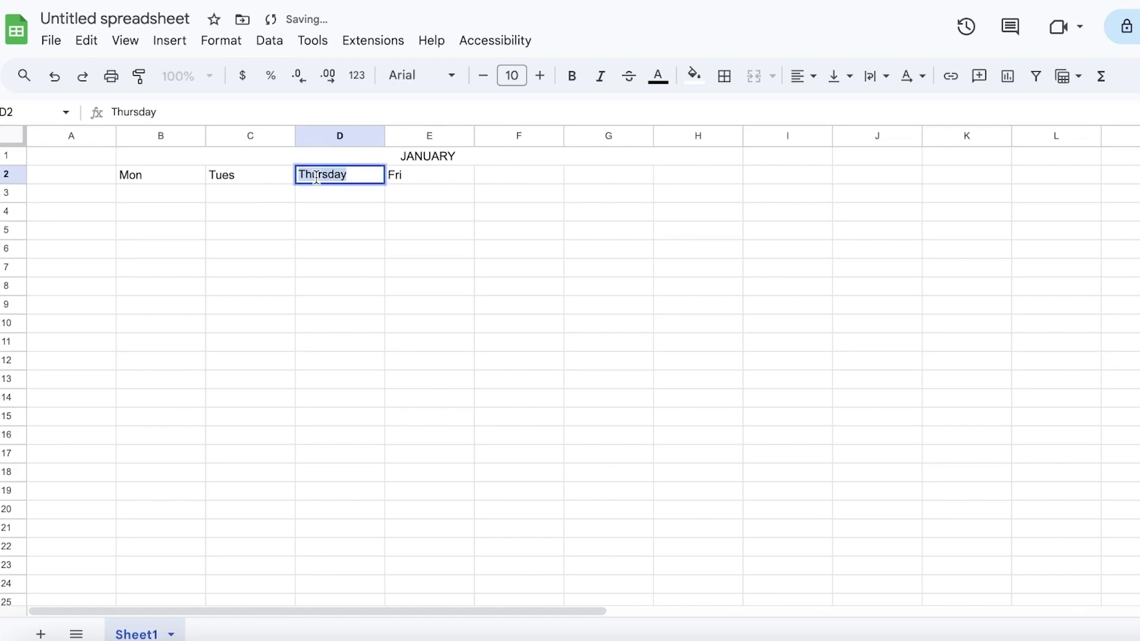
text(Wed)
key(Tab)
text(Thurs)
key(Tab)
text(Fr)
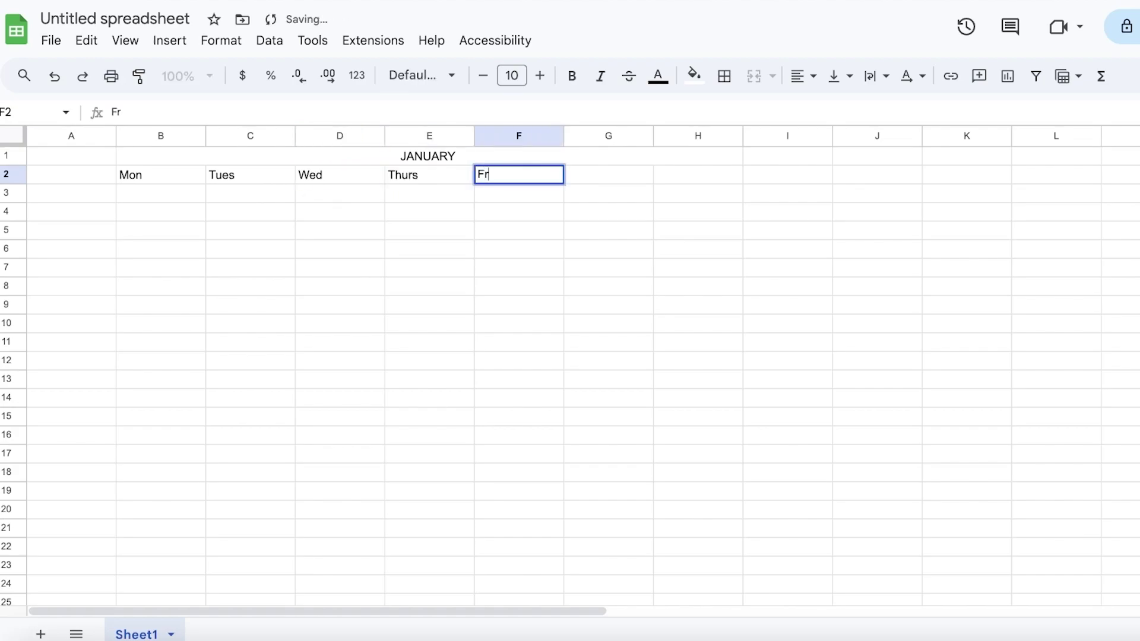
text(i)
key(Tab)
text(Sat)
key(Tab)
text(Sun)
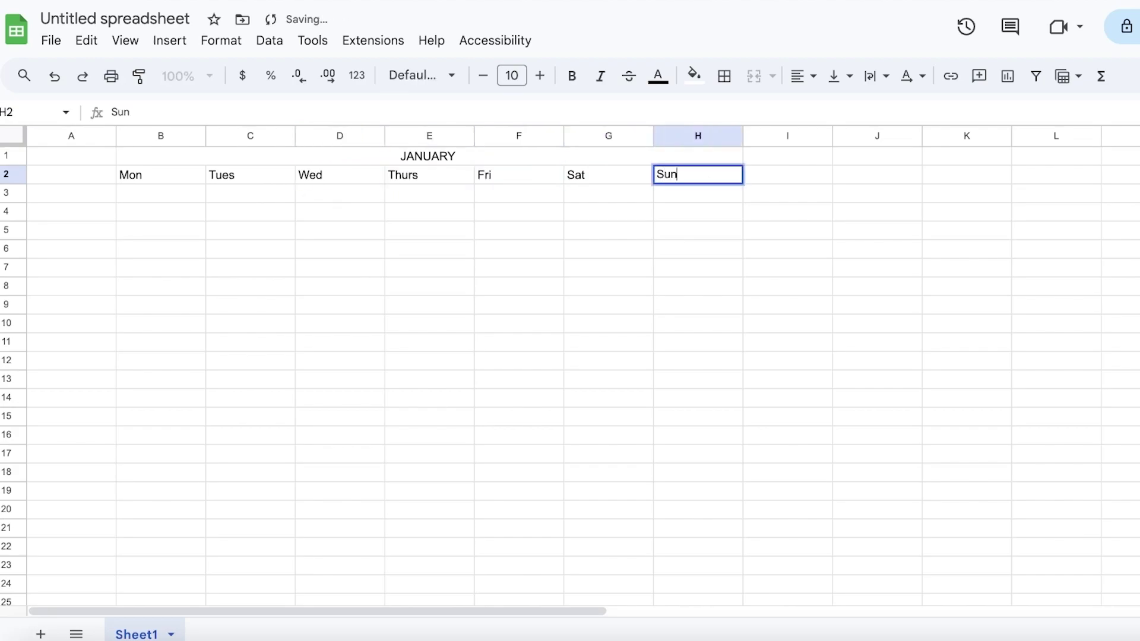
click(449, 260)
click(352, 161)
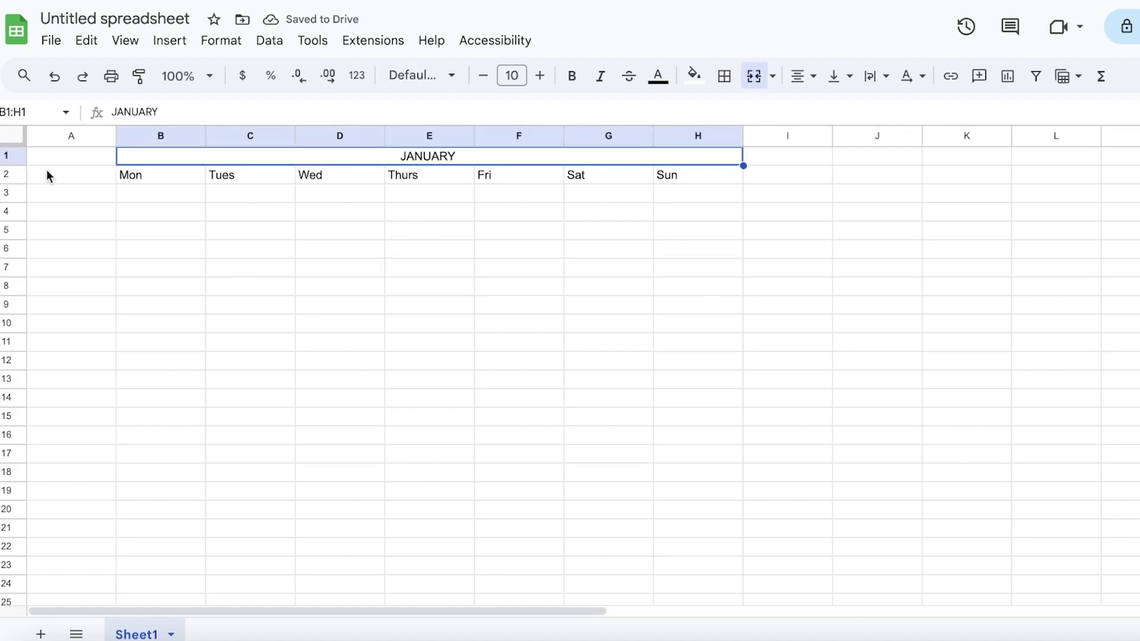
Heighten rows 1 and 2, widen column A slightly, and bring up Calendar showing January 2024
drag(19, 169, 7, 229)
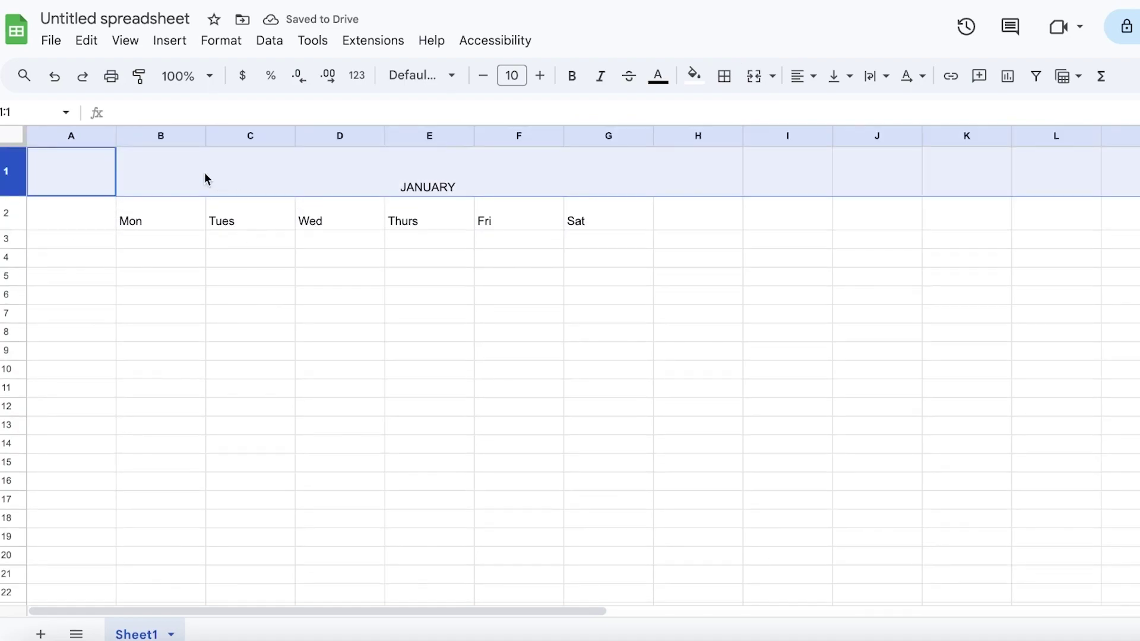
click(92, 241)
drag(115, 136, 126, 136)
scroll(190, 227, down, 1)
scroll(190, 226, up, 1)
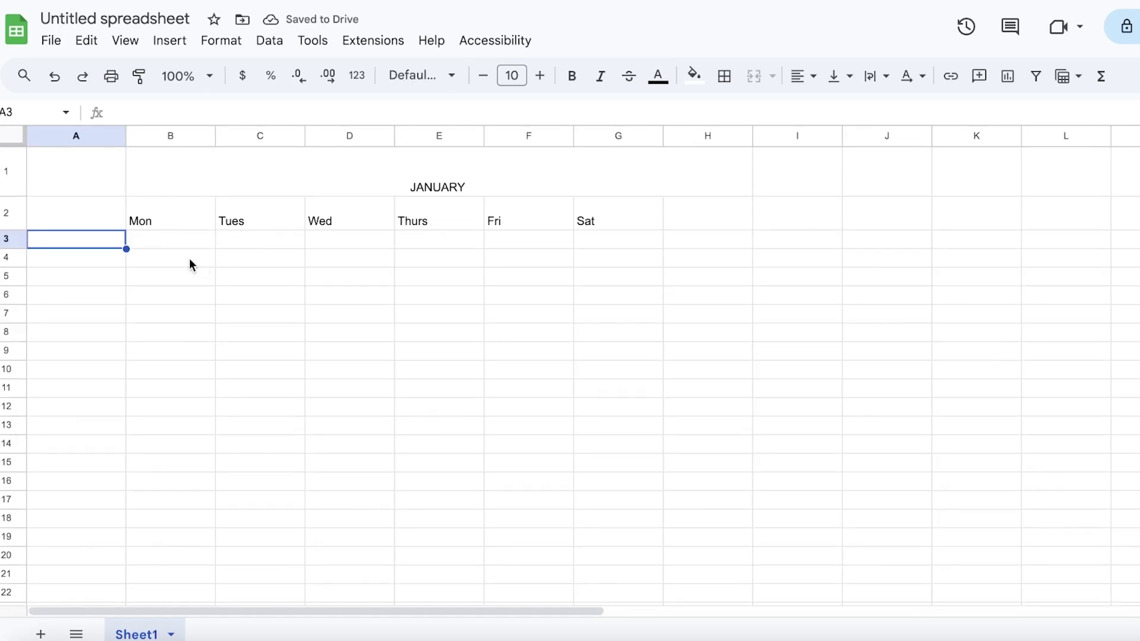
click(314, 638)
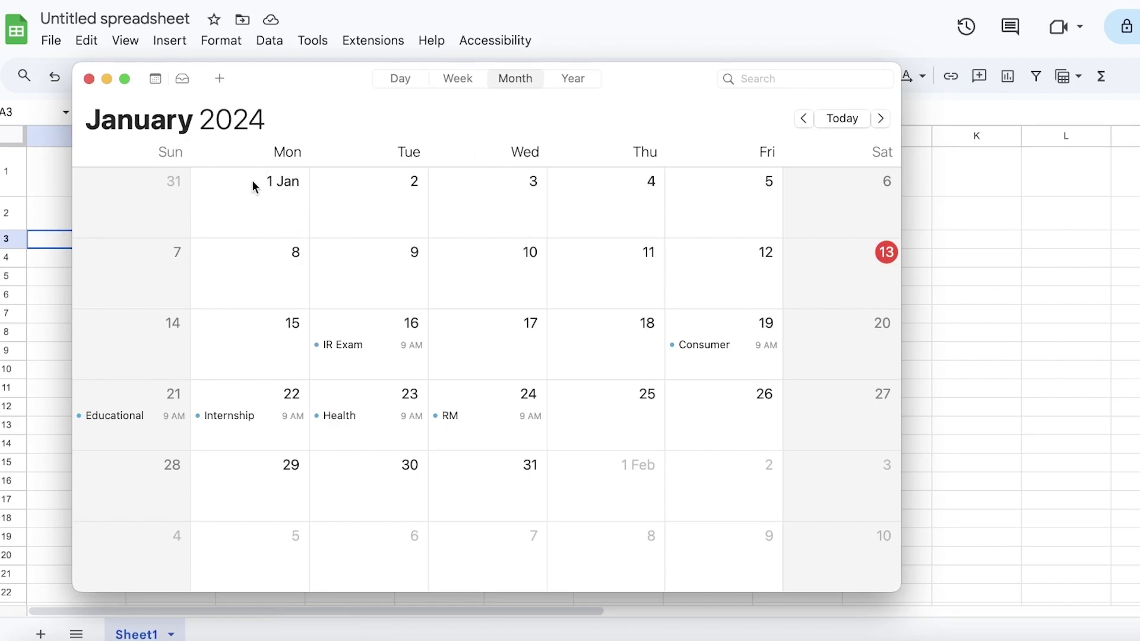
Enter the week ranges 1-7 in A3 and 8-15 in A4, checking the calendar
click(950, 234)
text(21)
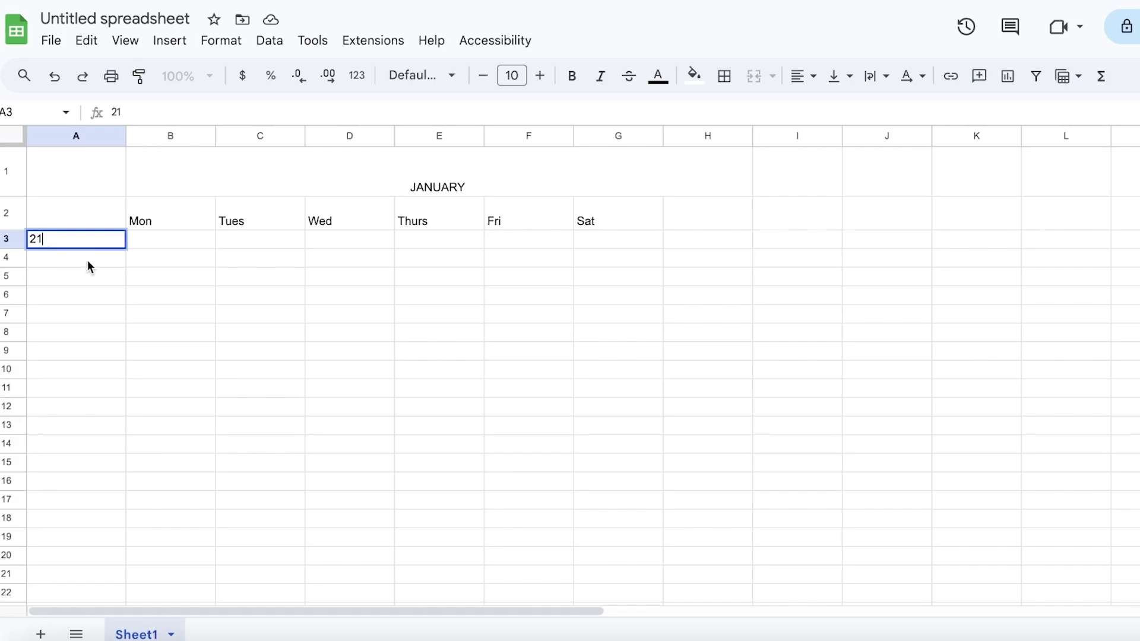
click(140, 238)
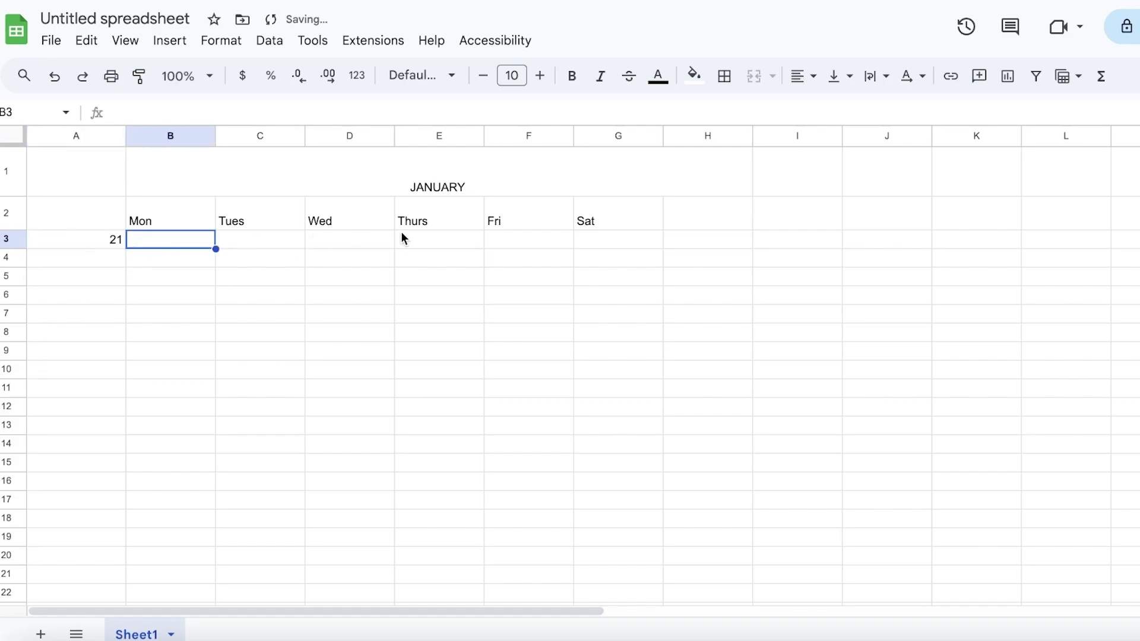
click(119, 243)
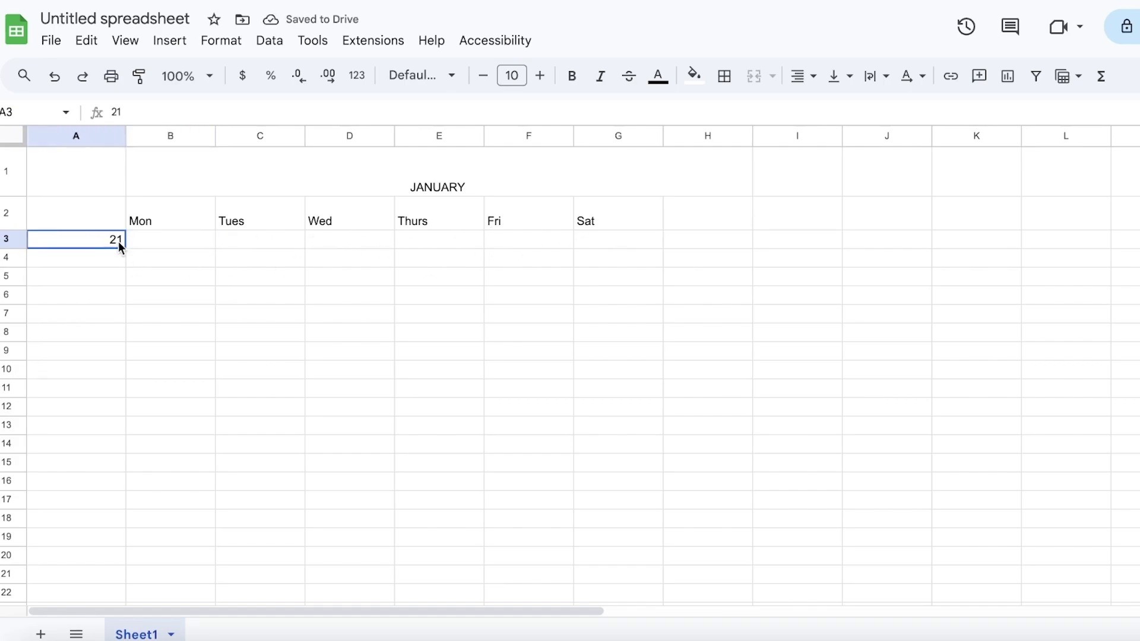
text(1)
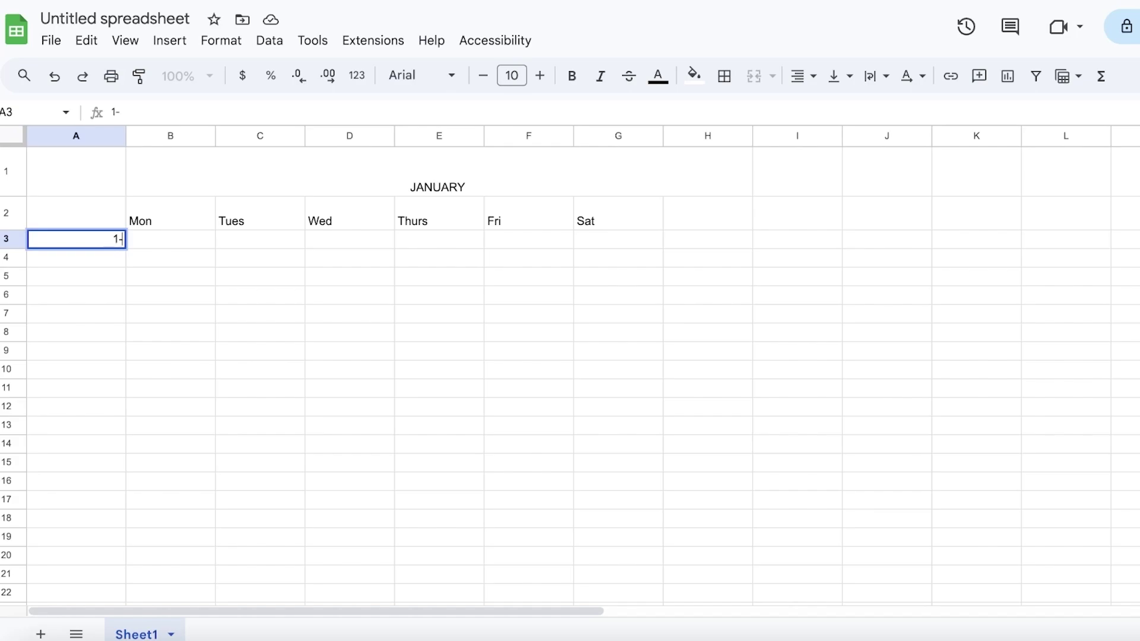
text(-)
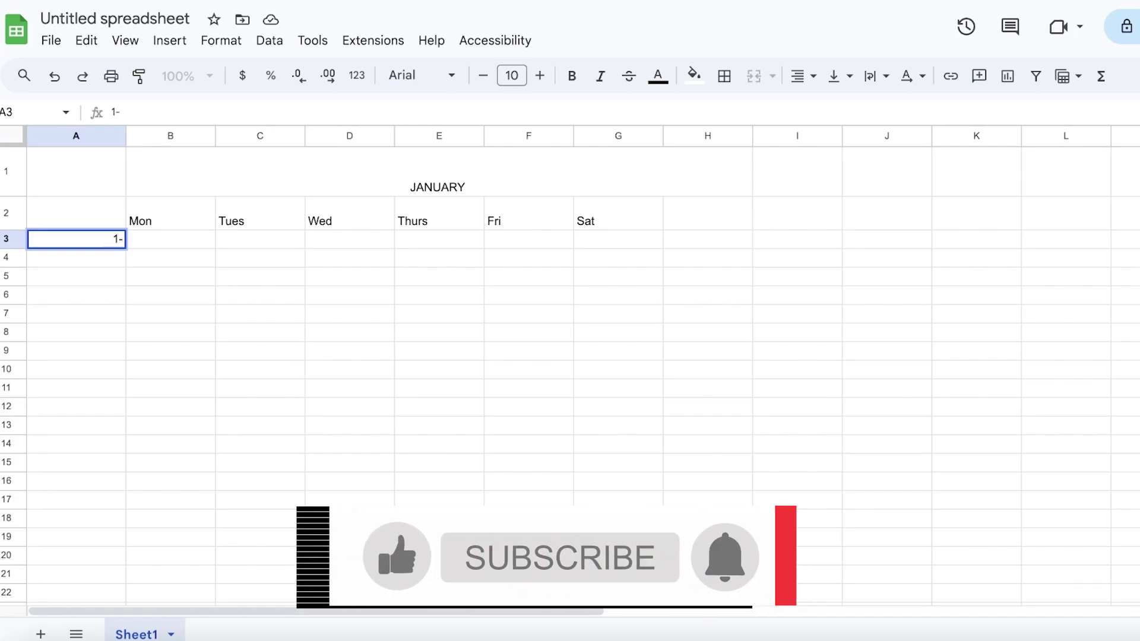
text(7)
click(312, 634)
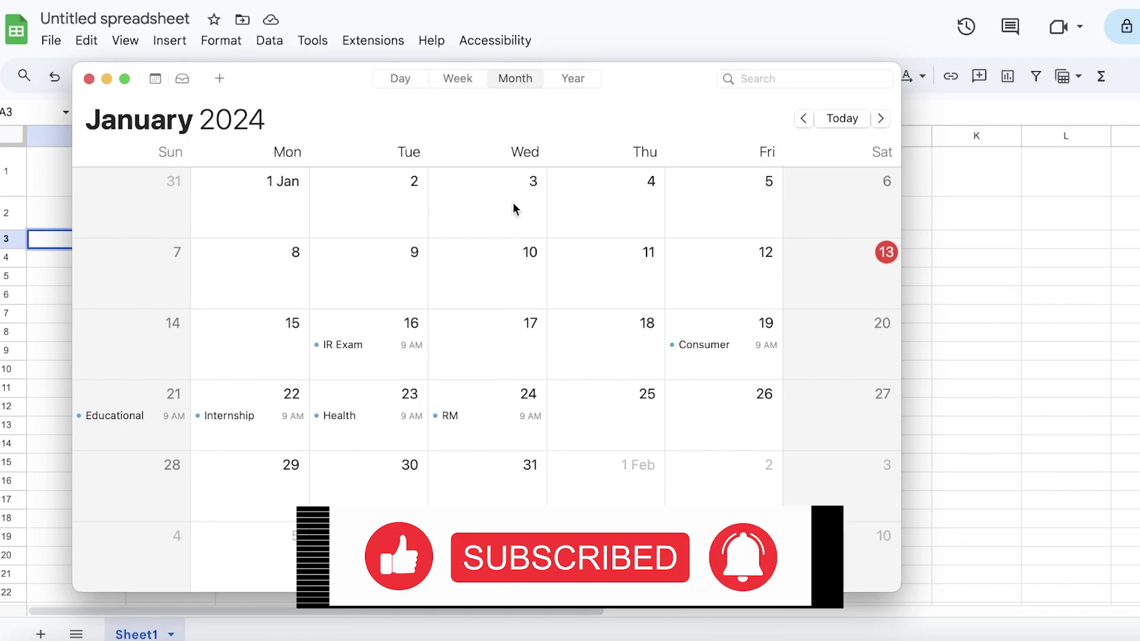
click(1074, 354)
click(105, 274)
click(106, 265)
text(8-)
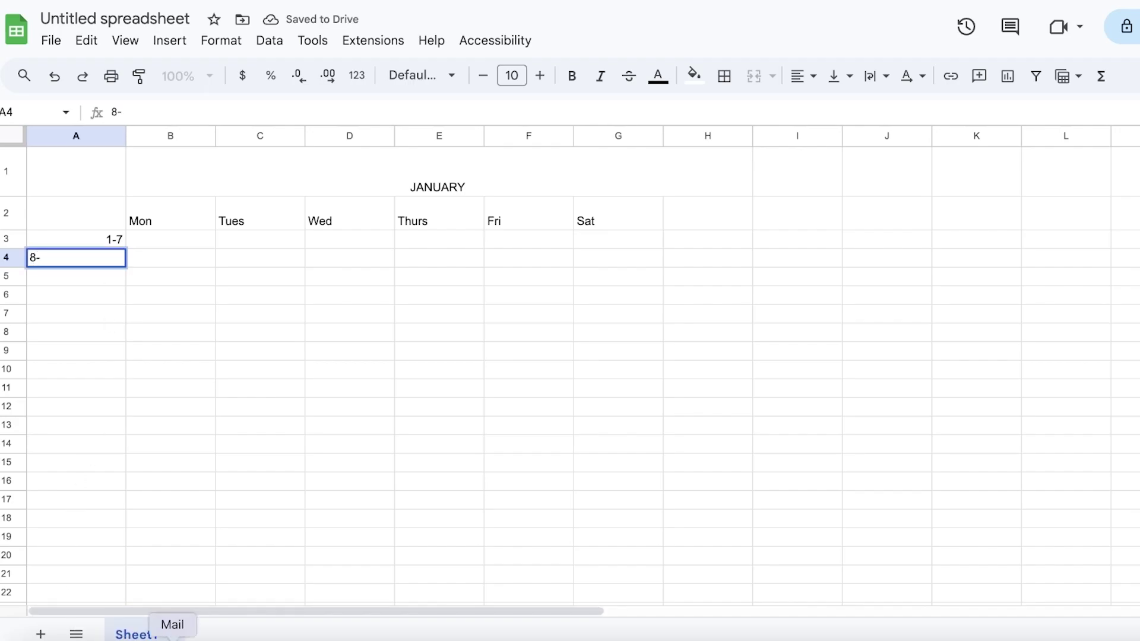
click(208, 626)
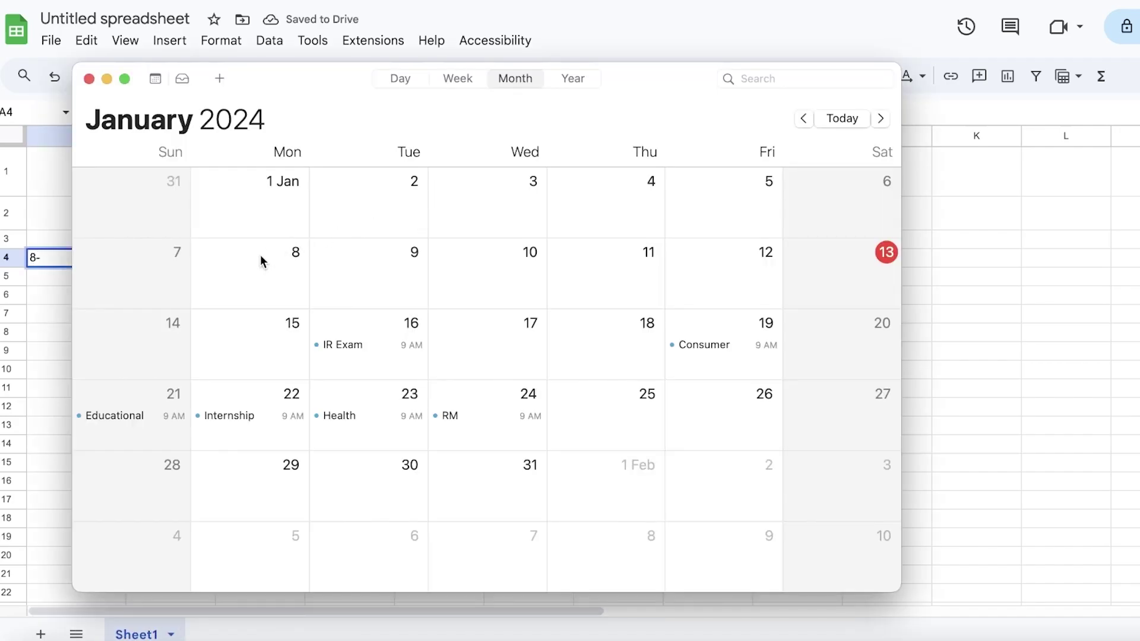
click(47, 331)
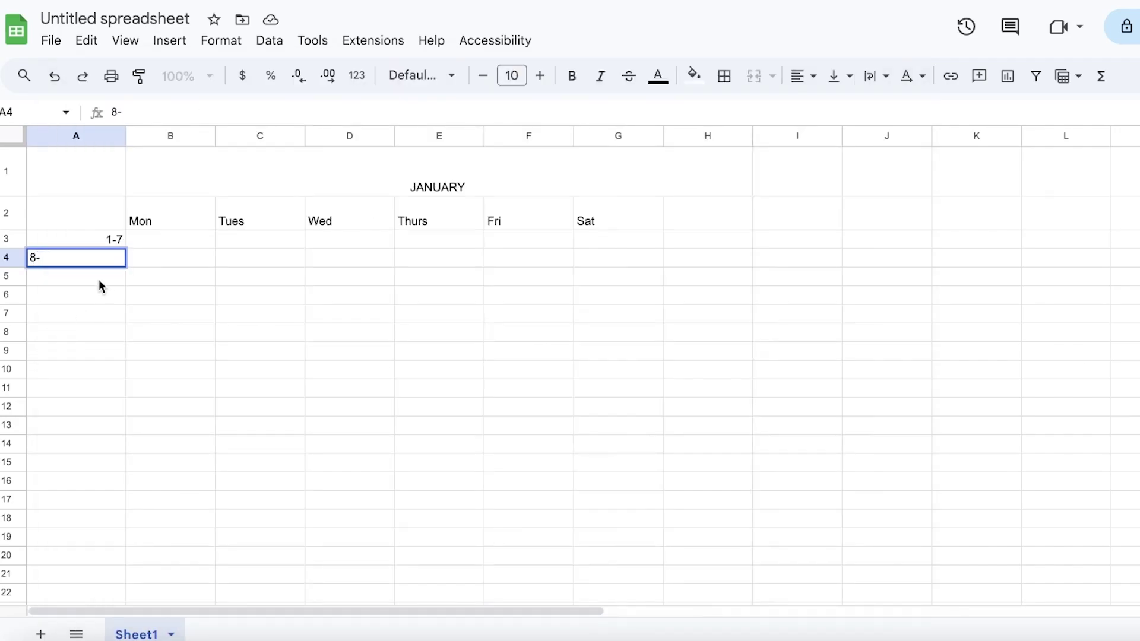
text(-15)
click(220, 277)
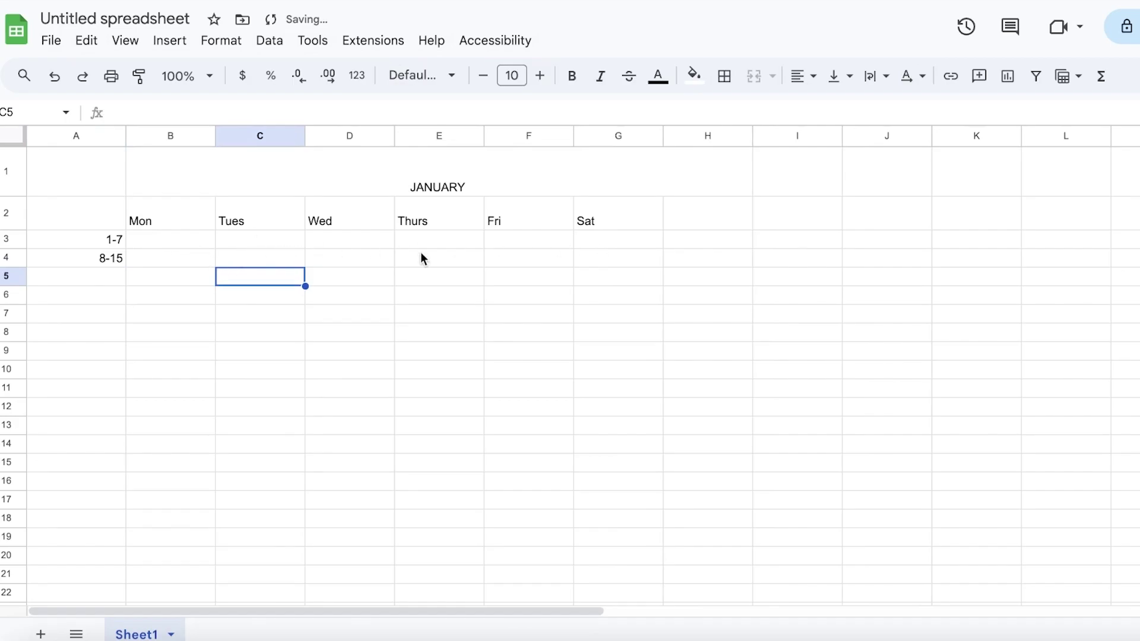
Enter 16-22 in A5 and 23-29 in A6, switching to Calendar with Cmd+Tab to confirm dates
click(73, 276)
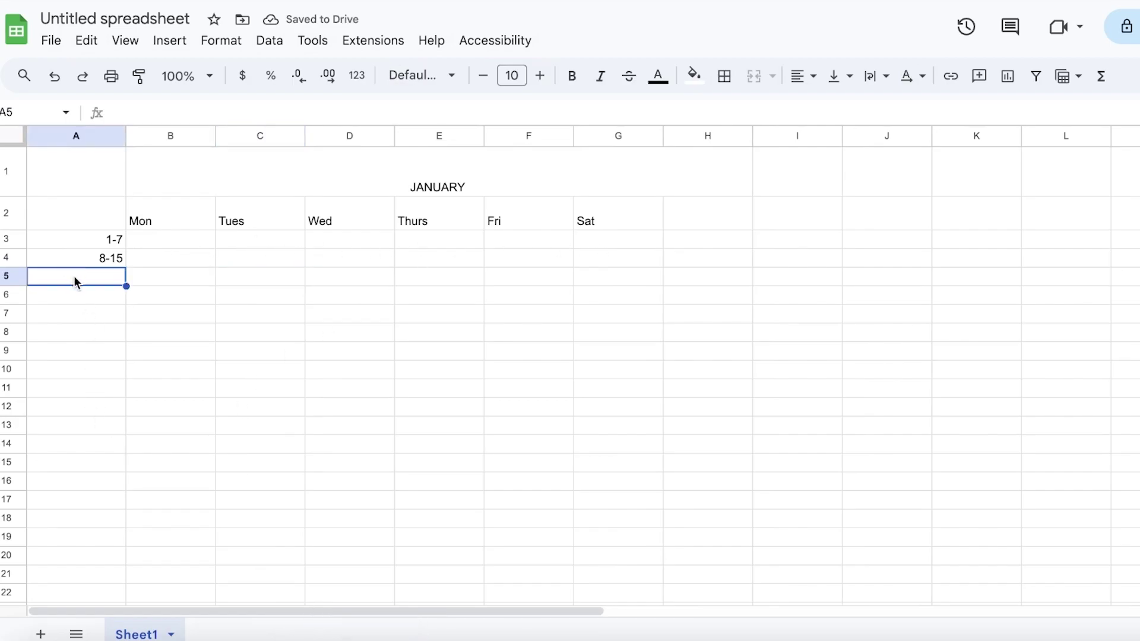
text(16)
click(315, 632)
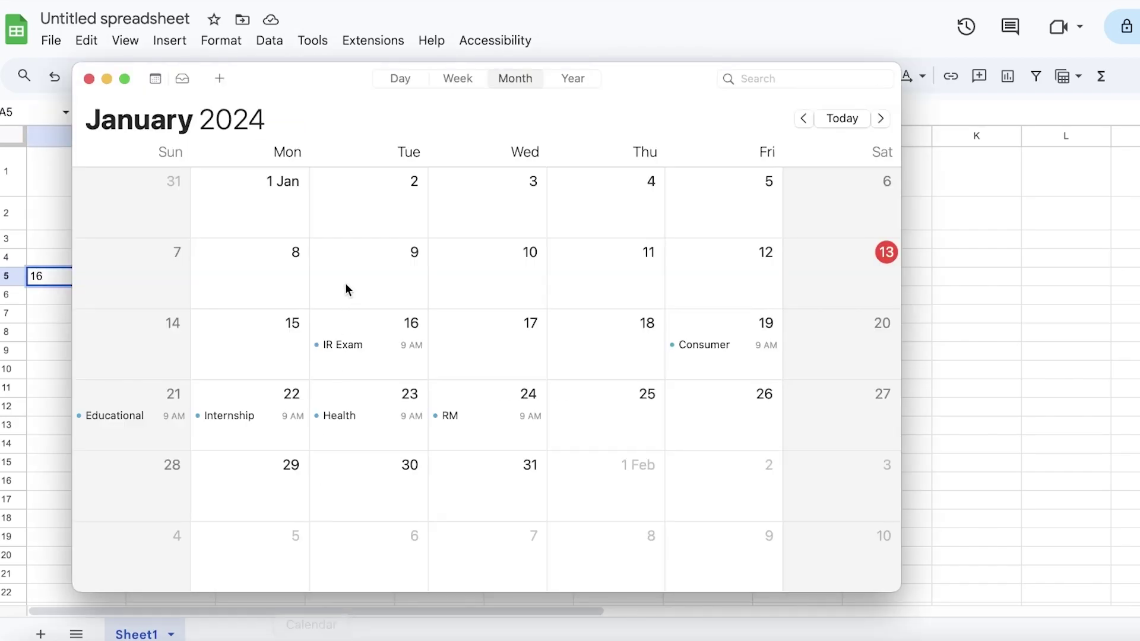
key(super+Tab)
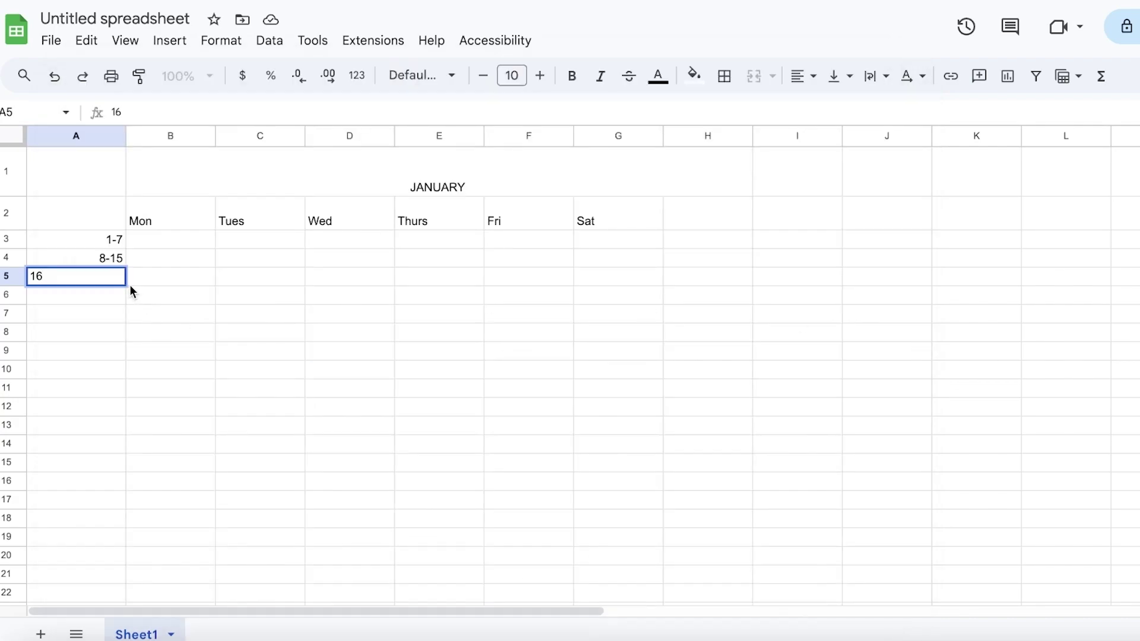
text(-22)
key(super+Tab)
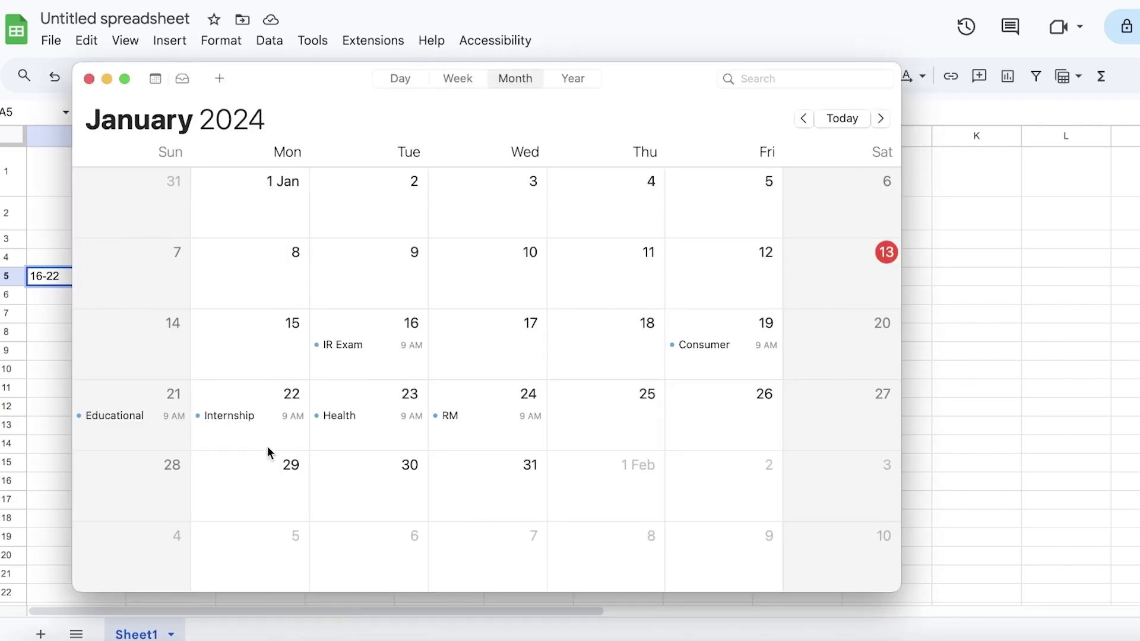
key(super+Tab)
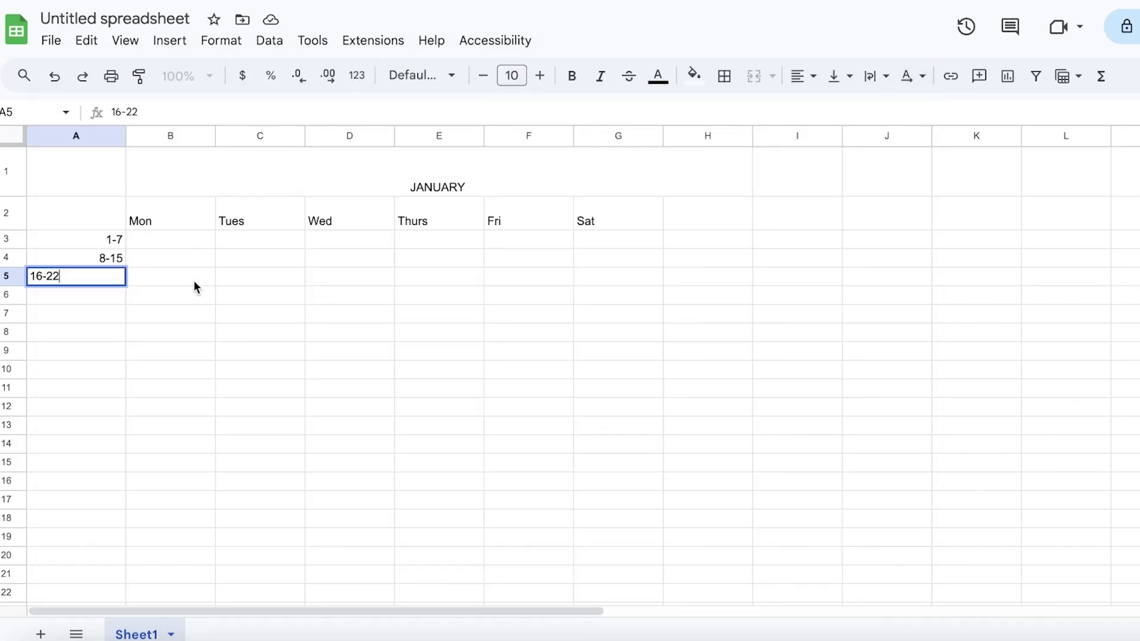
key(Return)
text(23-29)
key(Return)
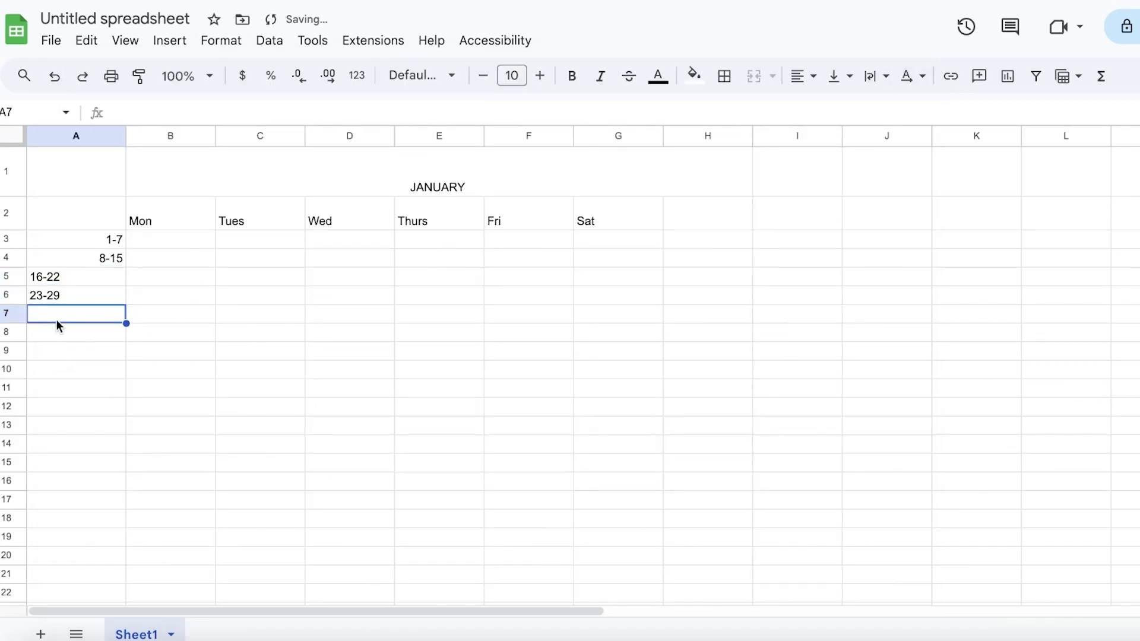
Enter the final week range 30-5 in A7 after checking February in Calendar
key(super+Tab)
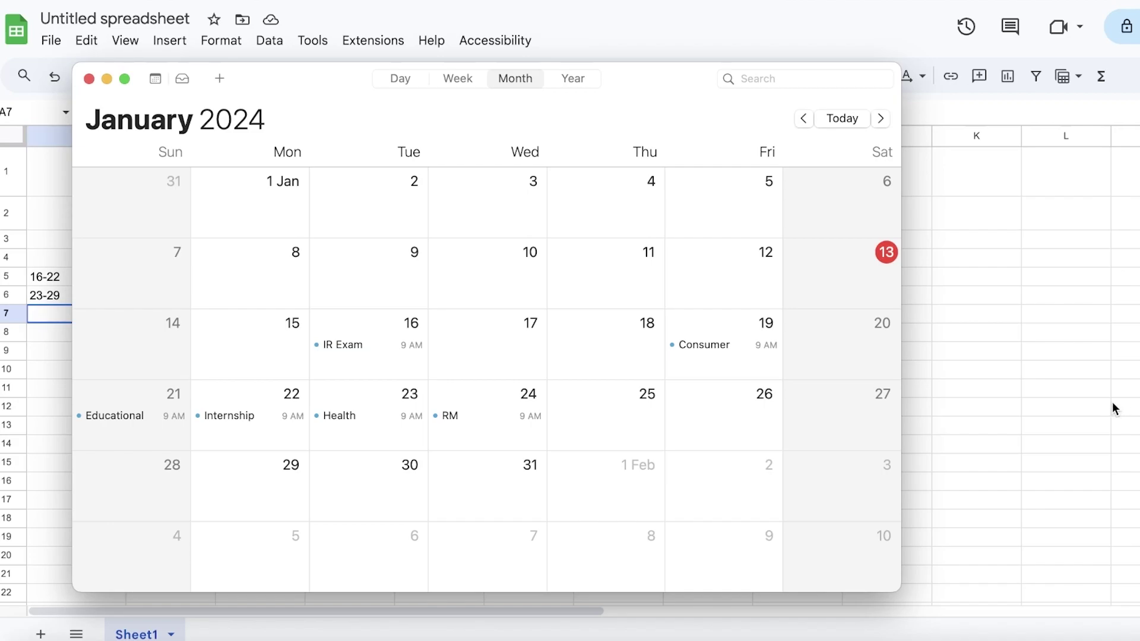
key(super+q)
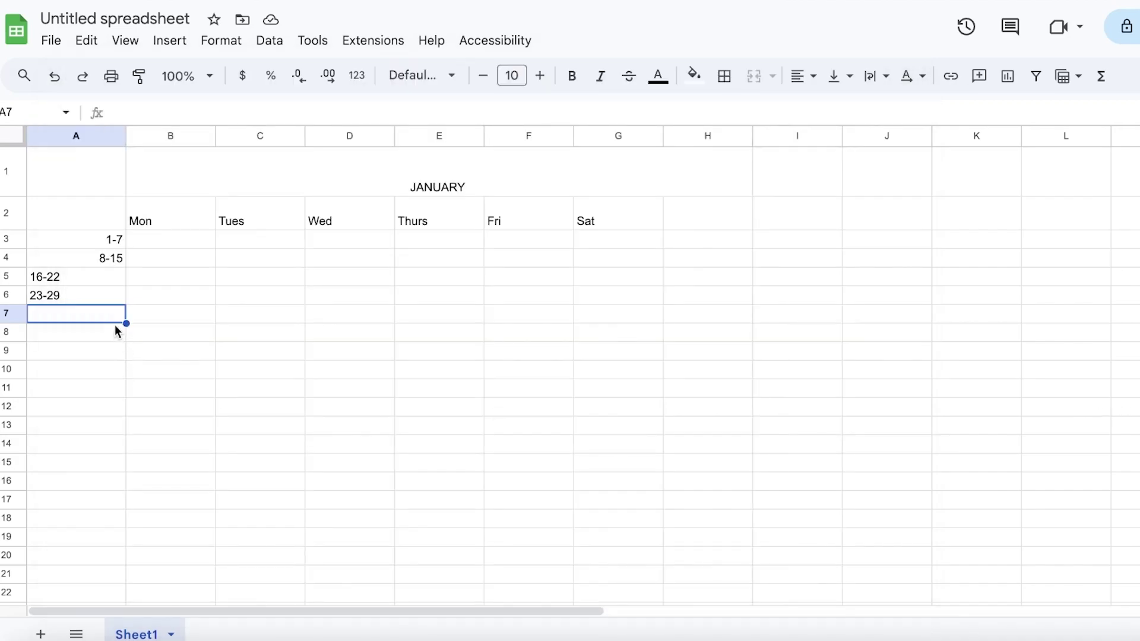
text(30-)
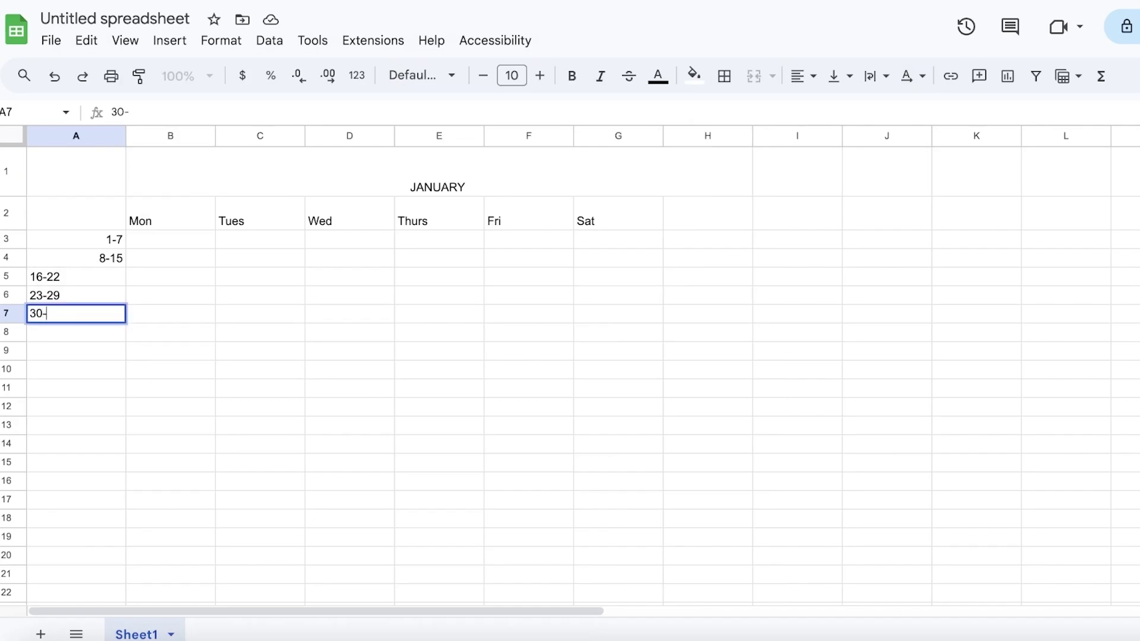
key(super+Tab)
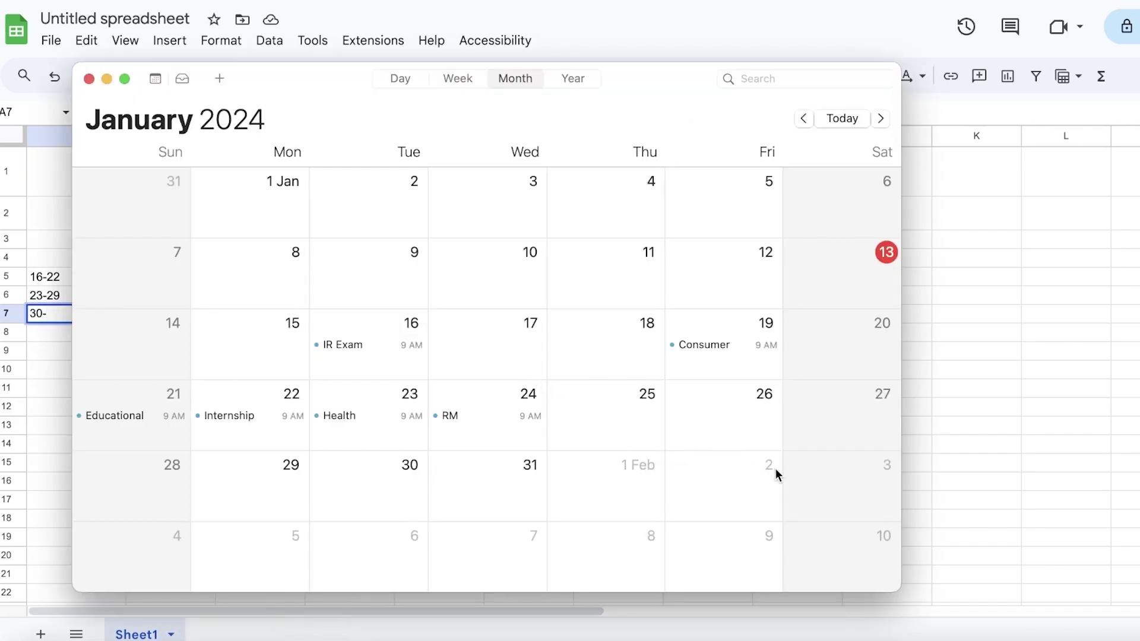
click(881, 119)
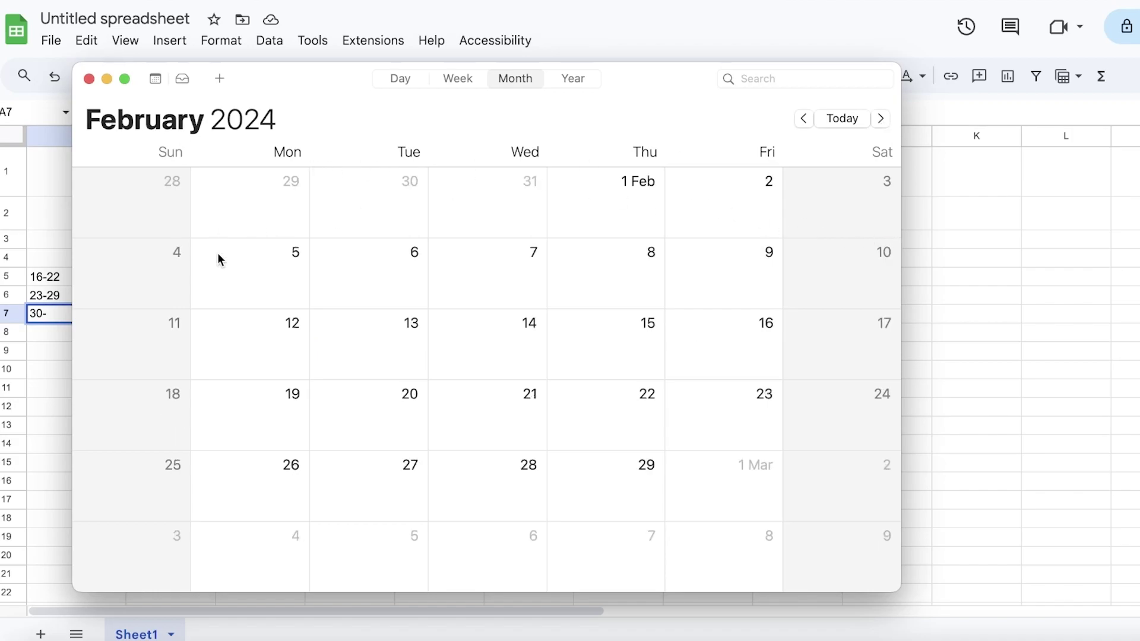
key(super+Tab)
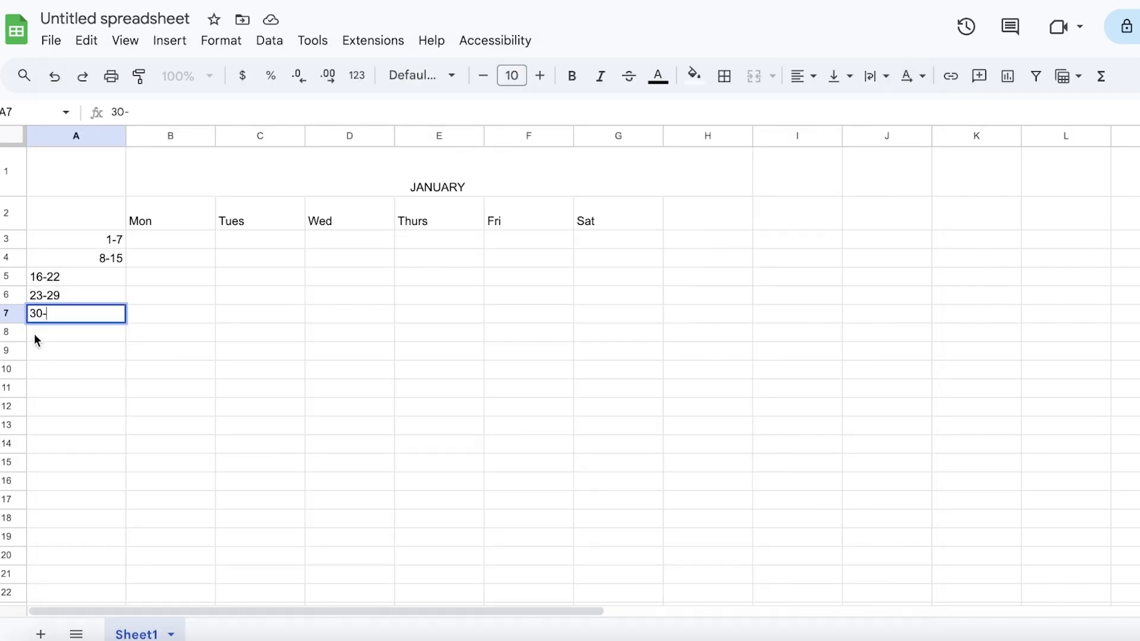
text(5)
click(399, 387)
click(77, 240)
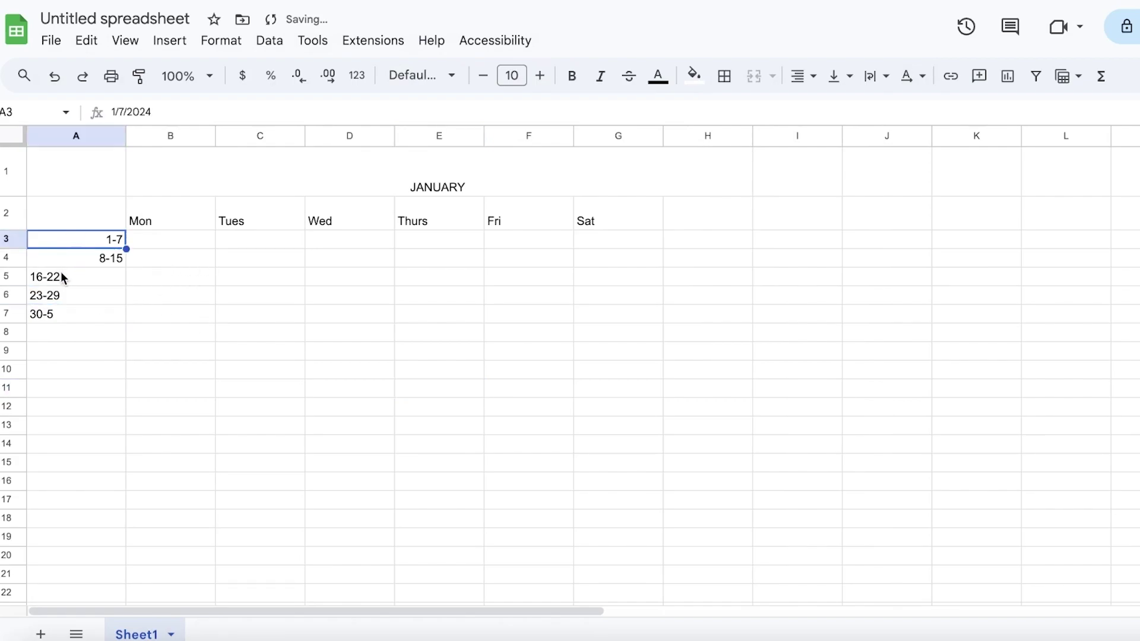
Center the week ranges in A3:A7 horizontally
drag(64, 244, 99, 304)
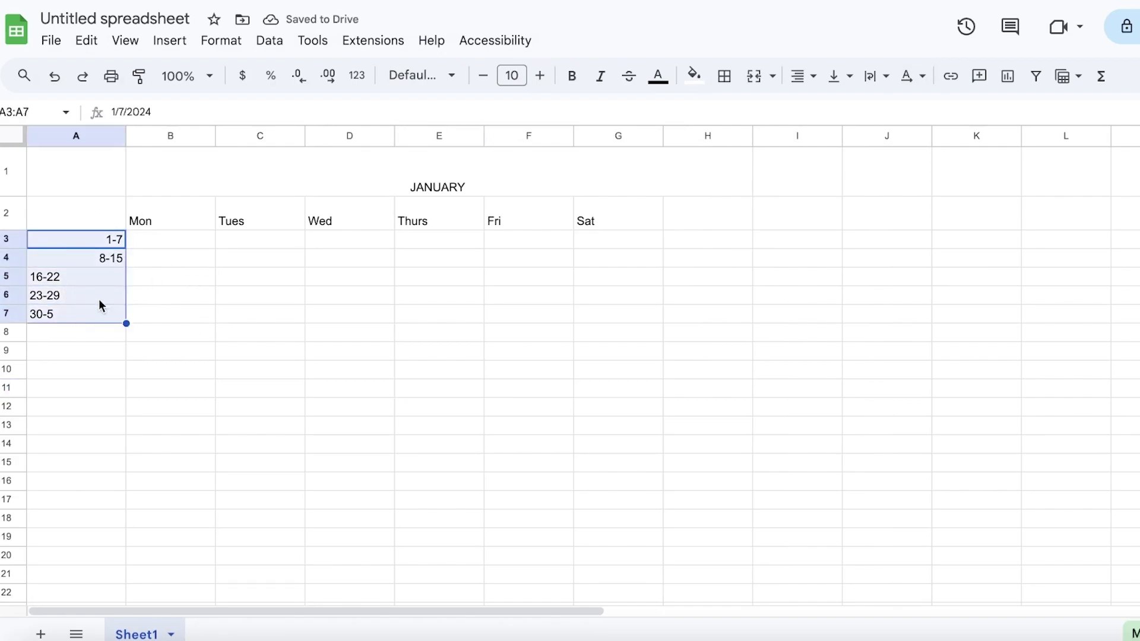
click(817, 89)
click(824, 108)
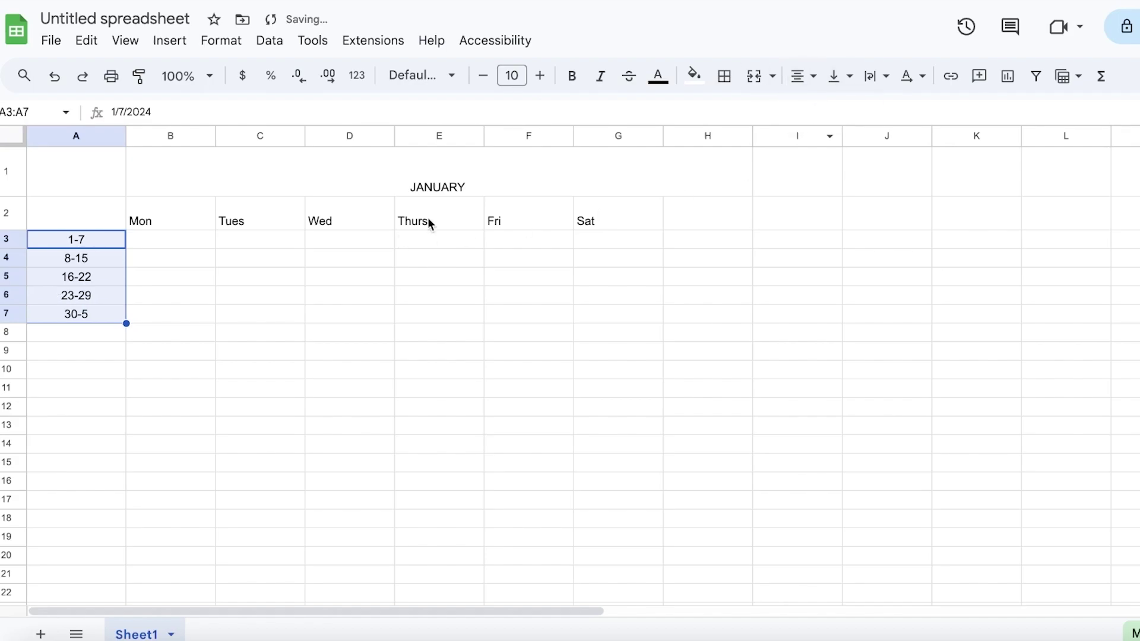
click(139, 258)
click(134, 220)
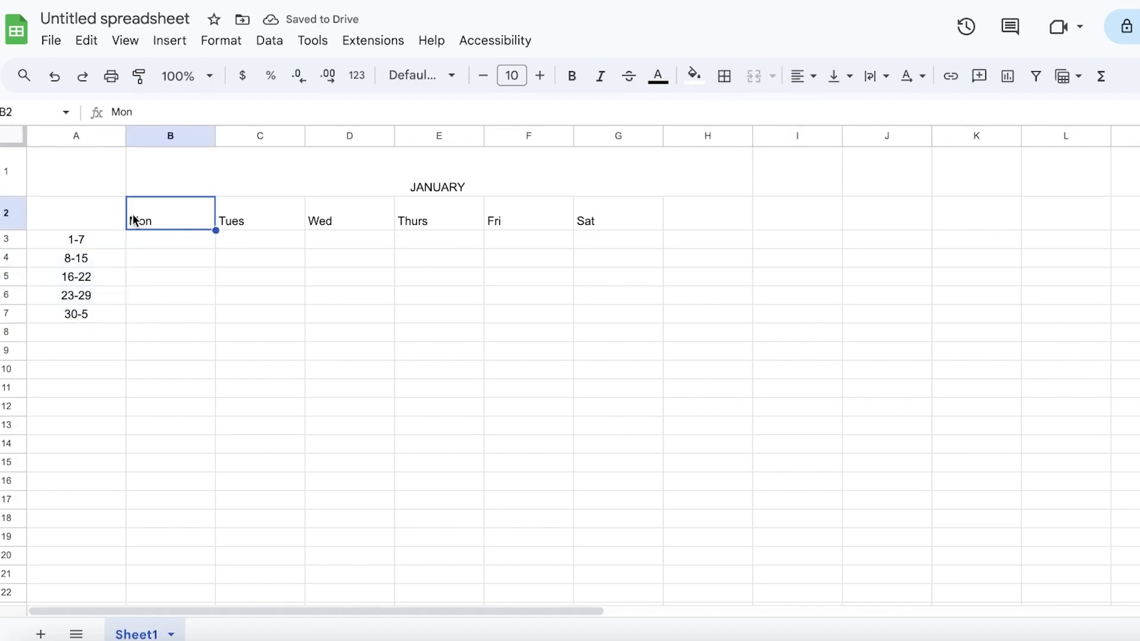
mouse_move(130, 212)
mouse_down()
mouse_move(400, 310)
mouse_move(558, 338)
mouse_move(631, 336)
mouse_up()
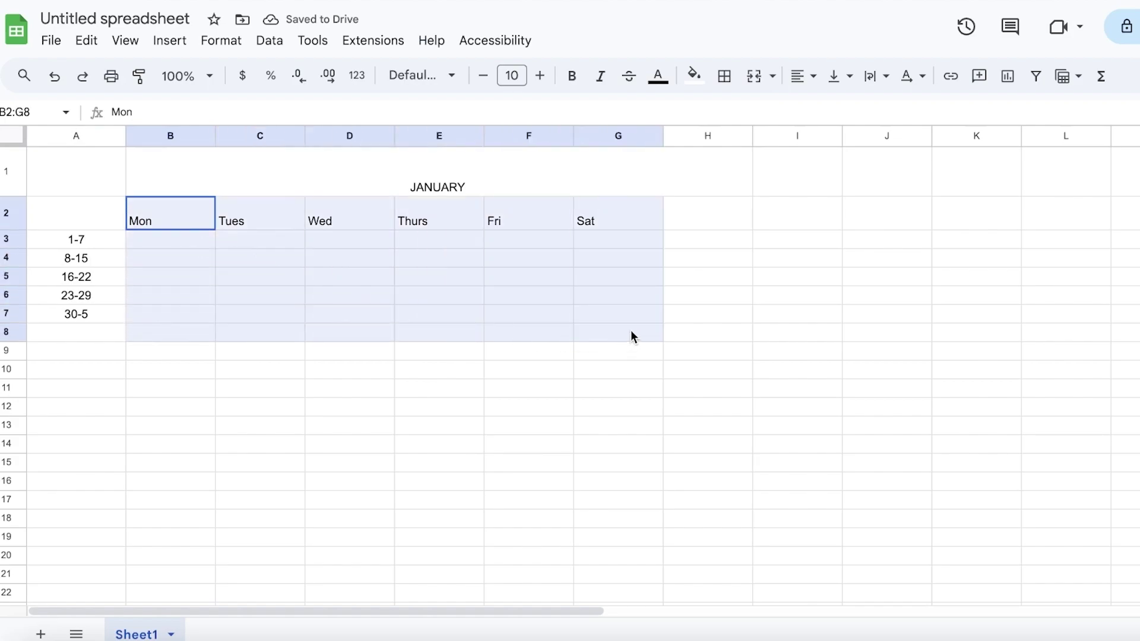
click(119, 190)
Set text wrapping for A2:A7 to Clip
click(104, 221)
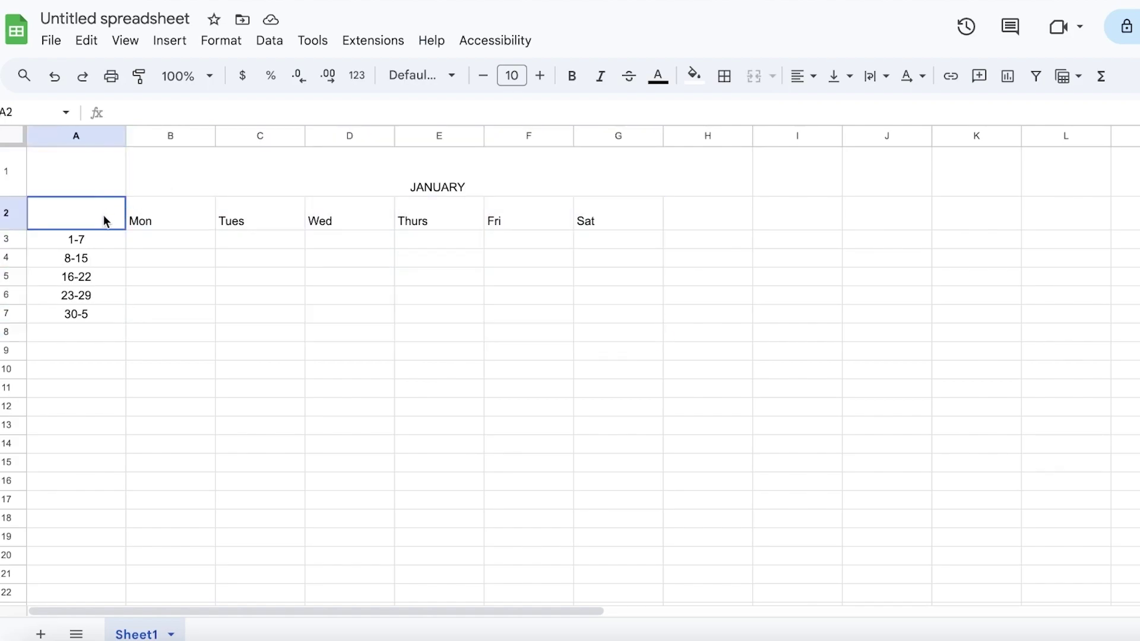
drag(104, 221, 102, 314)
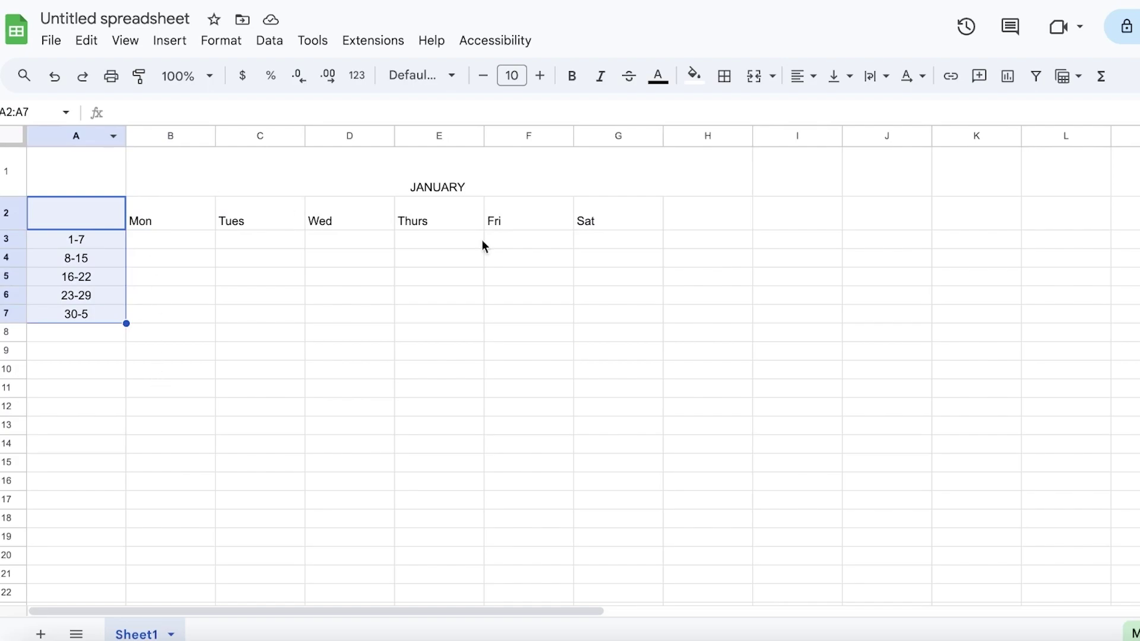
click(873, 76)
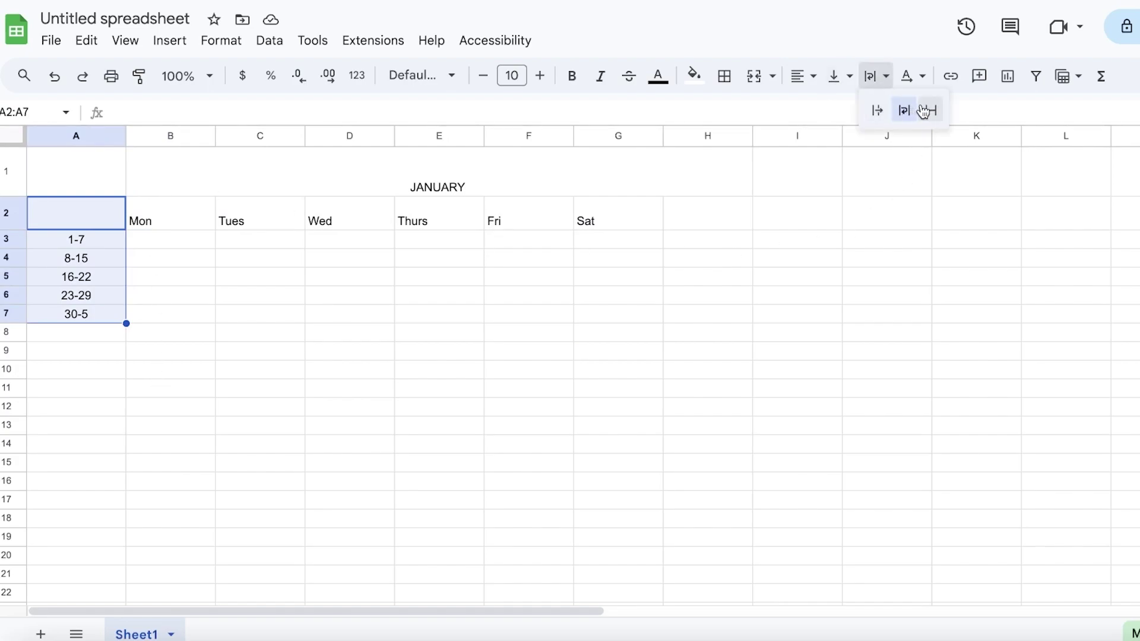
click(924, 111)
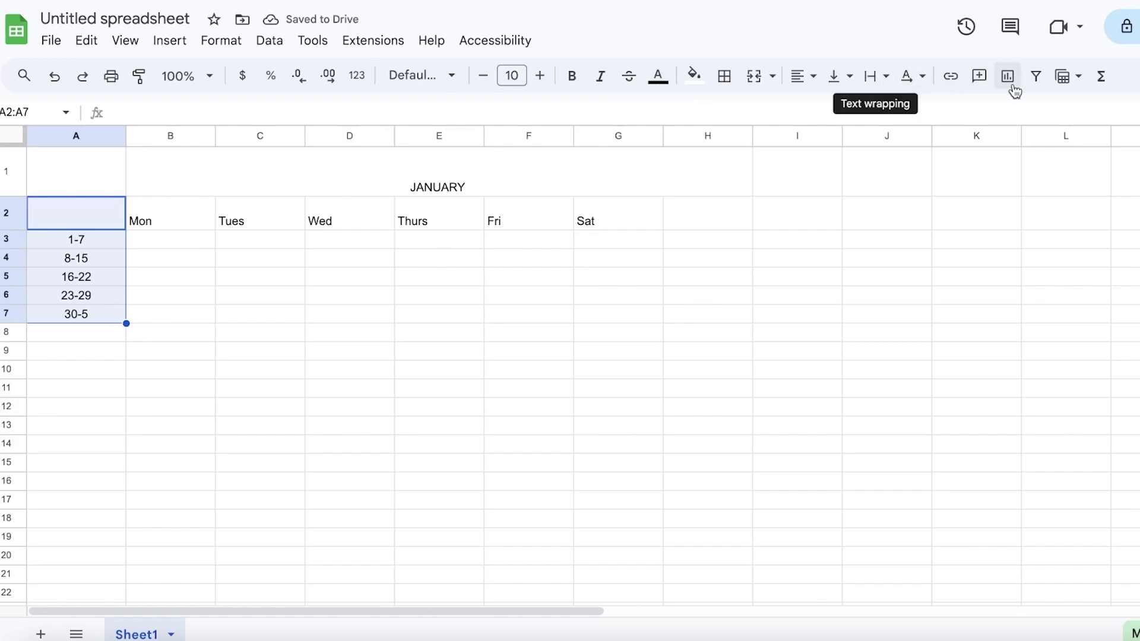
click(1074, 80)
key(ctrl+alt+shift+h)
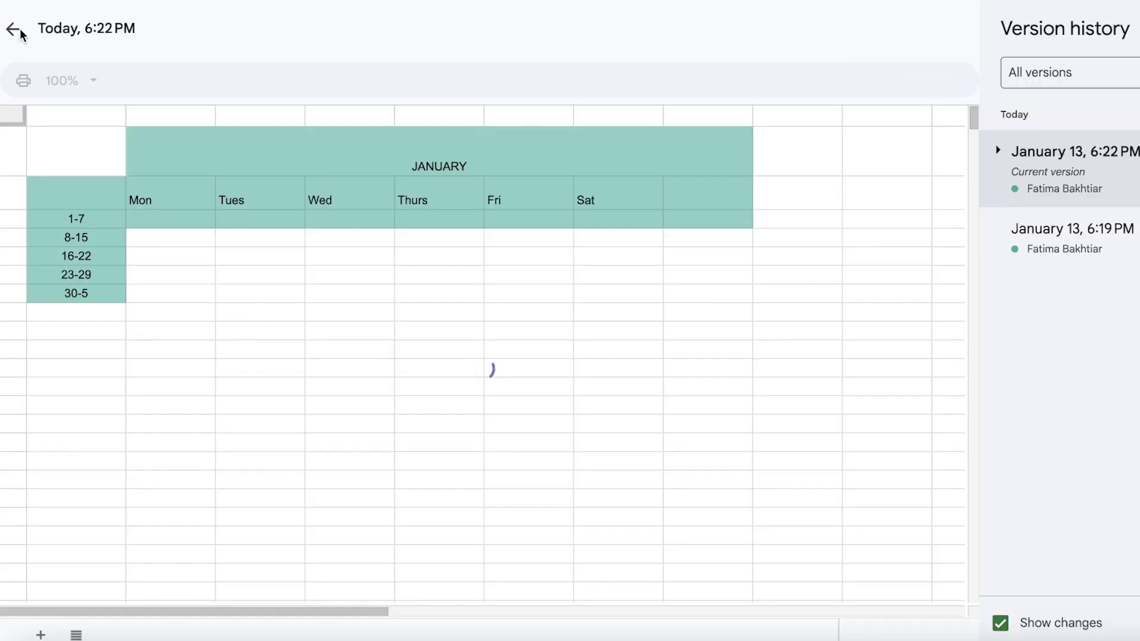
click(13, 29)
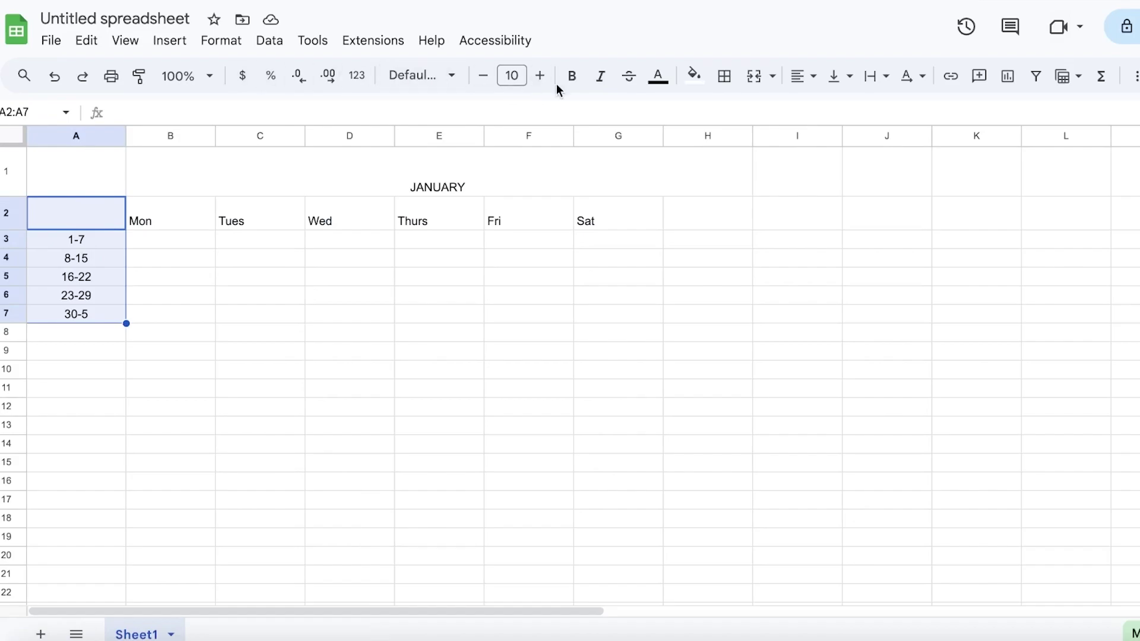
Fill the week-range column light grey; try all-cell borders on the day grid, then remove them
click(691, 82)
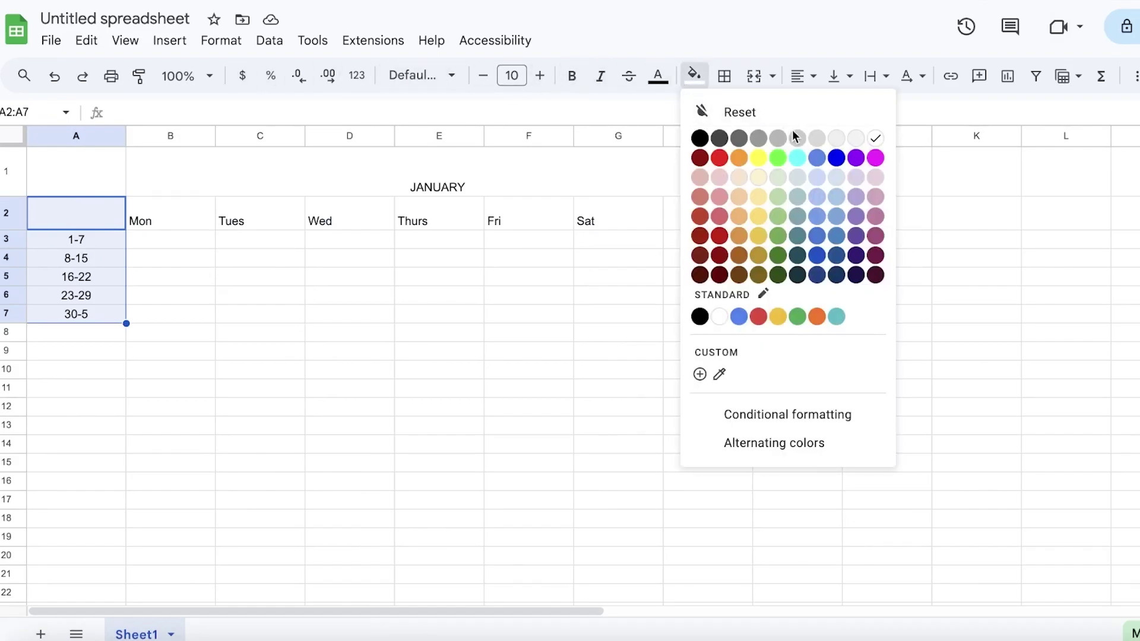
click(823, 141)
click(143, 227)
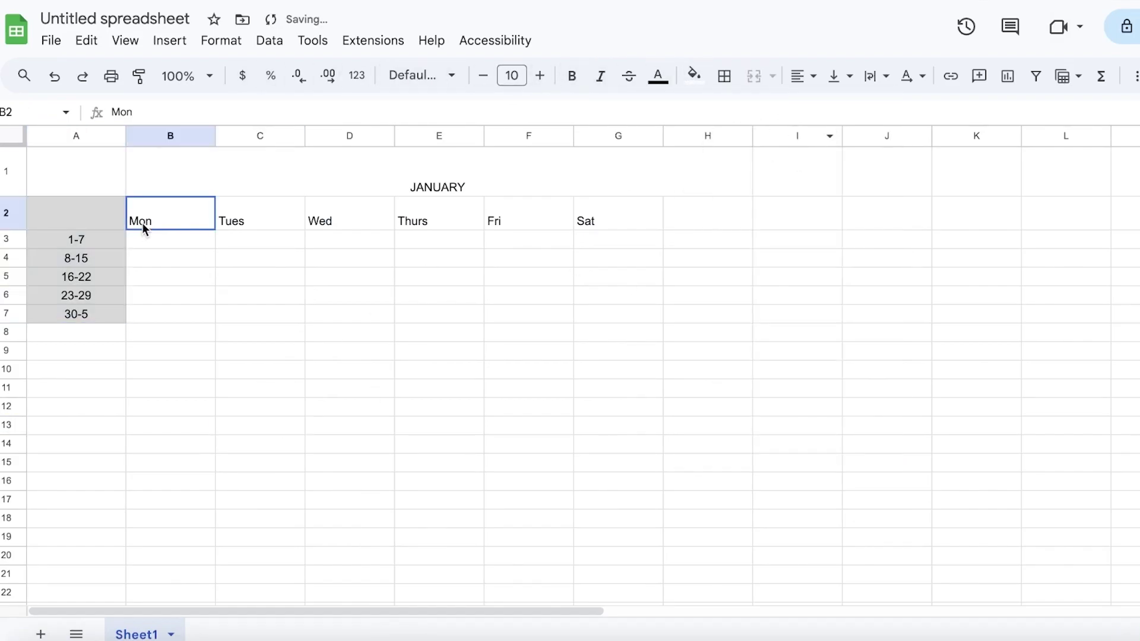
drag(160, 208, 485, 233)
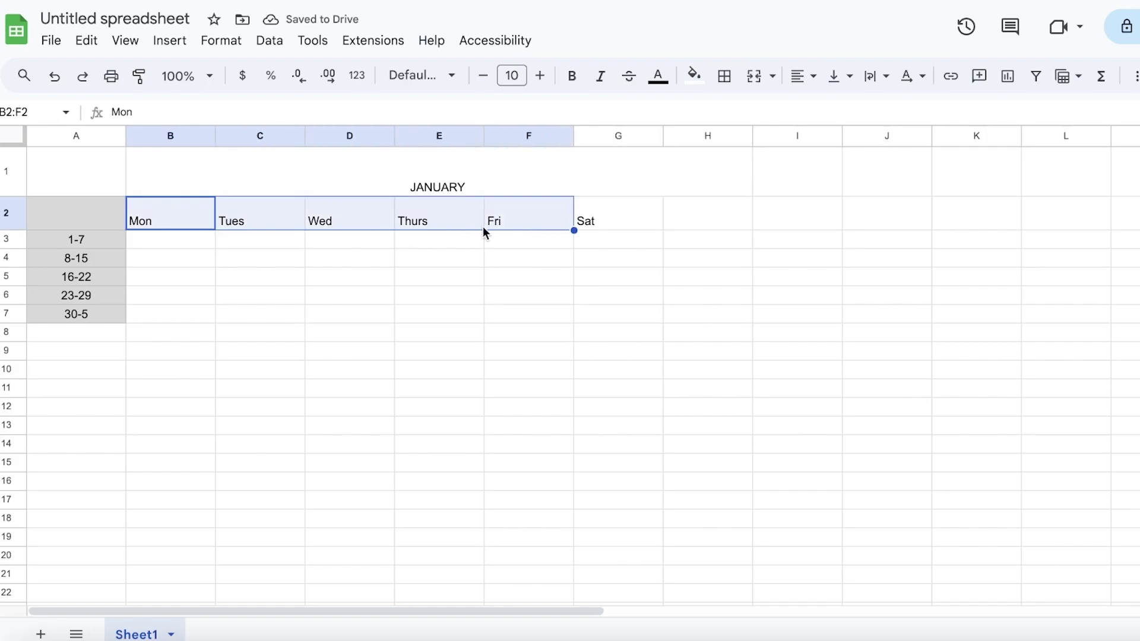
click(153, 246)
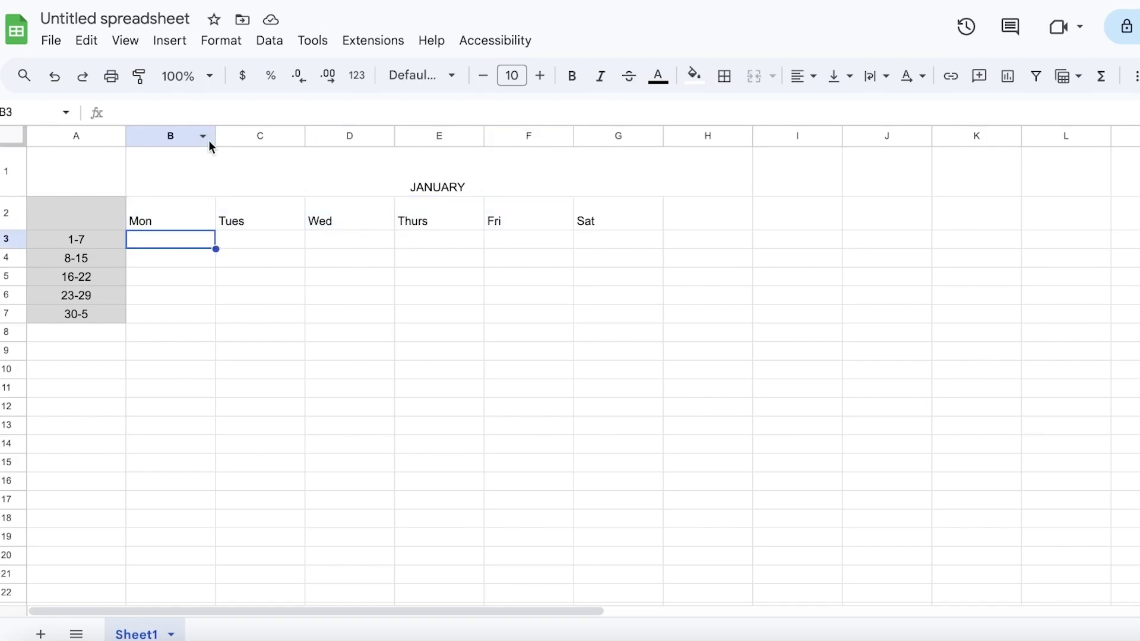
drag(142, 224, 660, 312)
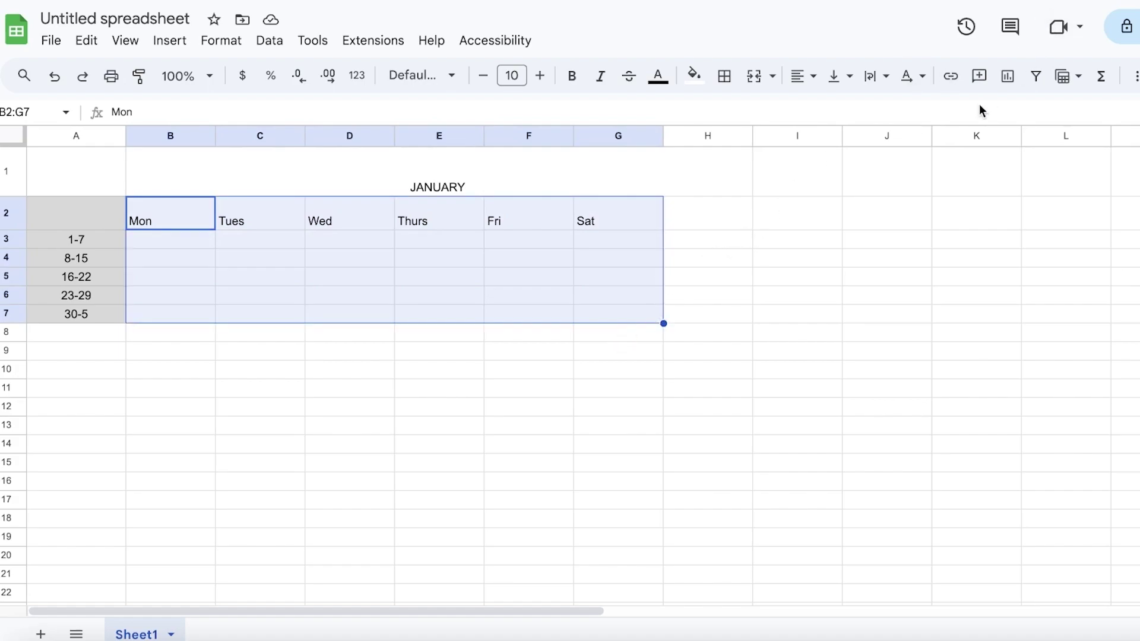
click(1079, 77)
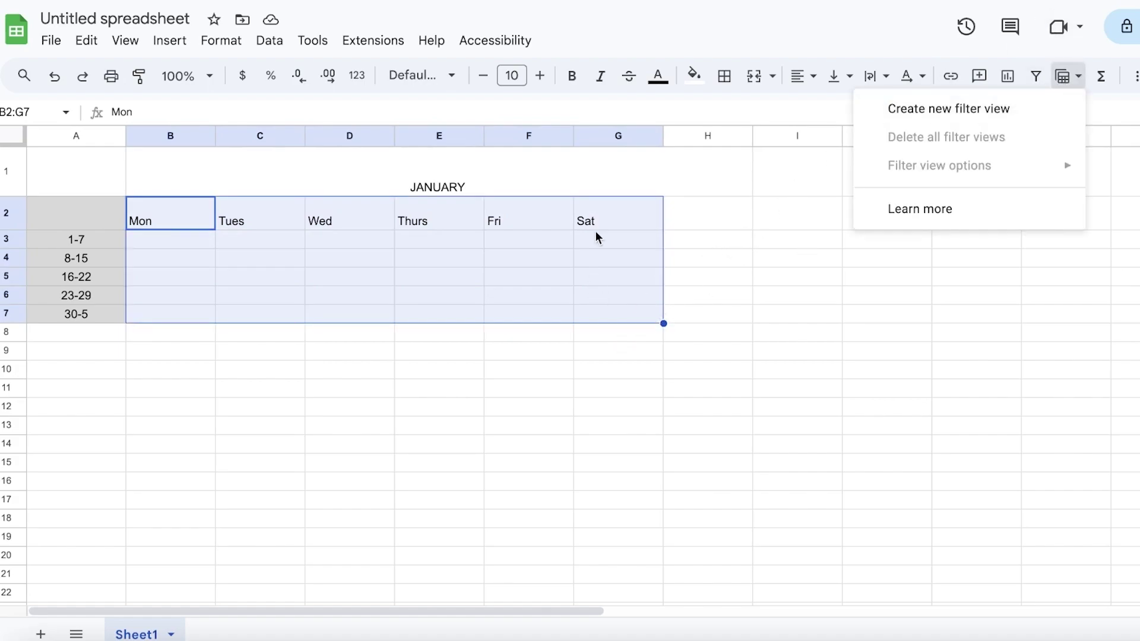
click(726, 77)
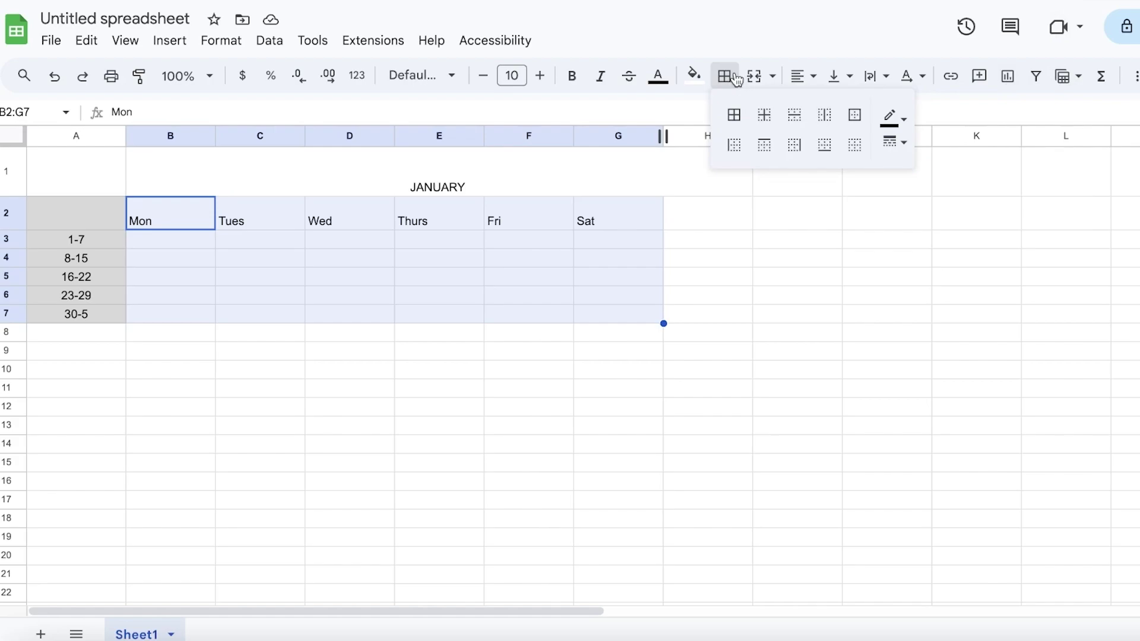
click(735, 116)
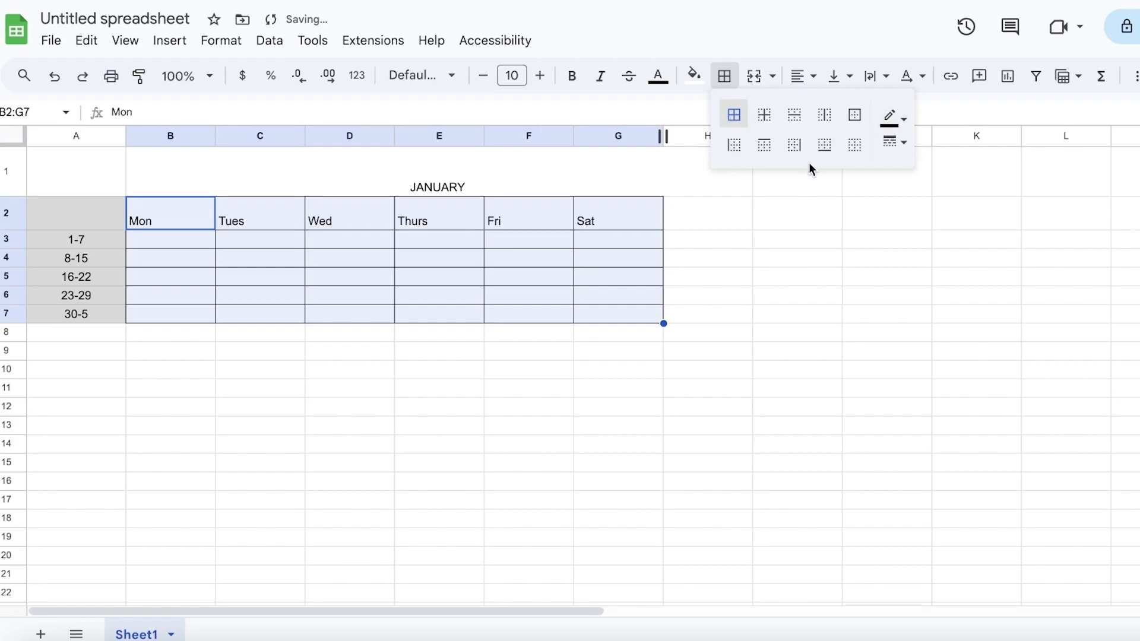
click(855, 145)
Give the week cells A2:A7 a thick right border
drag(76, 370, 171, 369)
drag(99, 215, 89, 315)
click(725, 76)
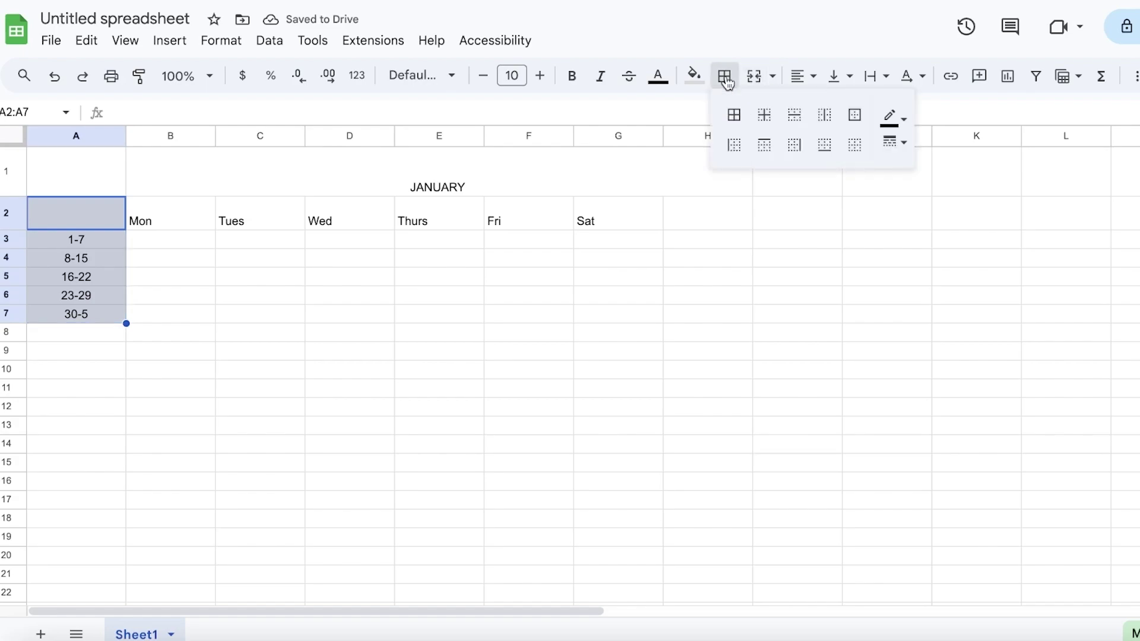
click(790, 148)
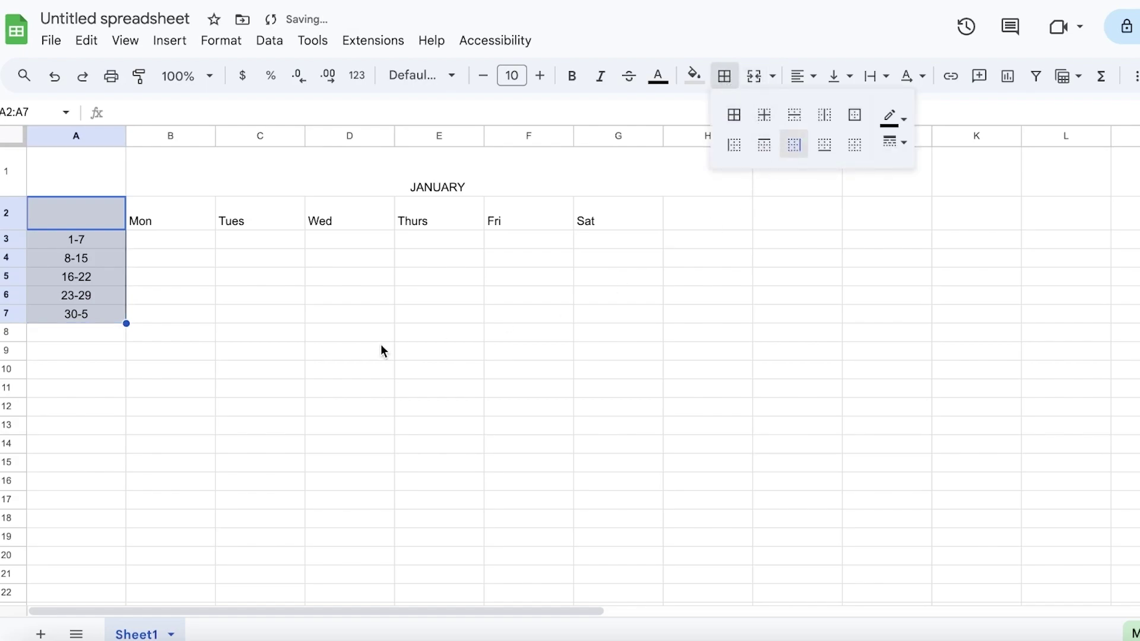
click(895, 143)
click(909, 216)
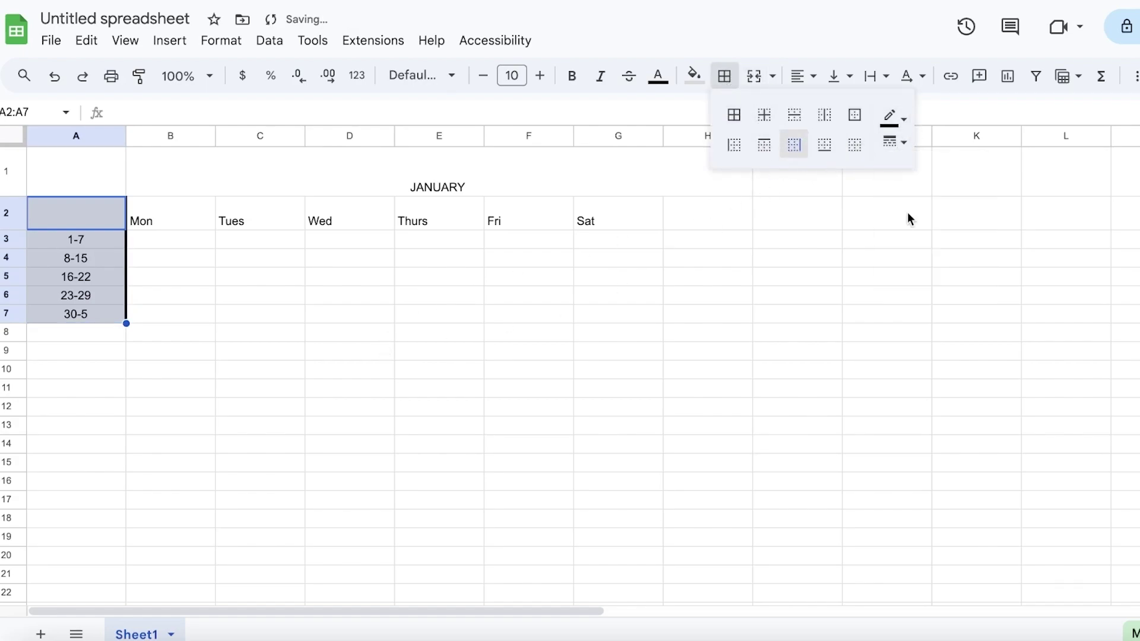
click(366, 279)
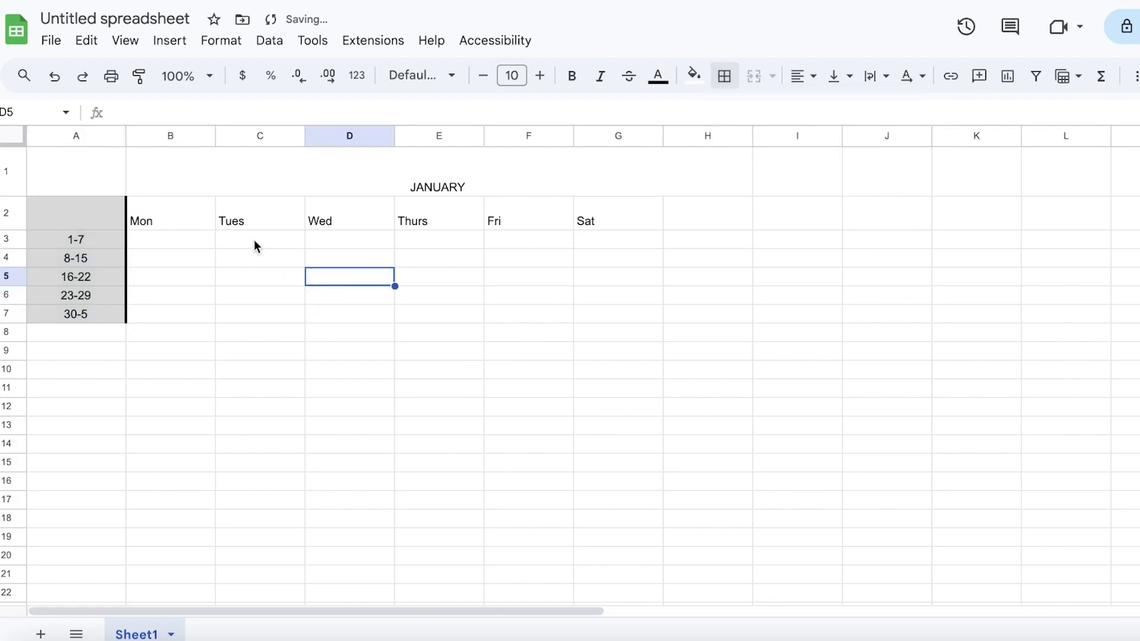
click(132, 209)
Widen the Mon through Fri day columns and drag row 2 much taller
drag(215, 135, 245, 136)
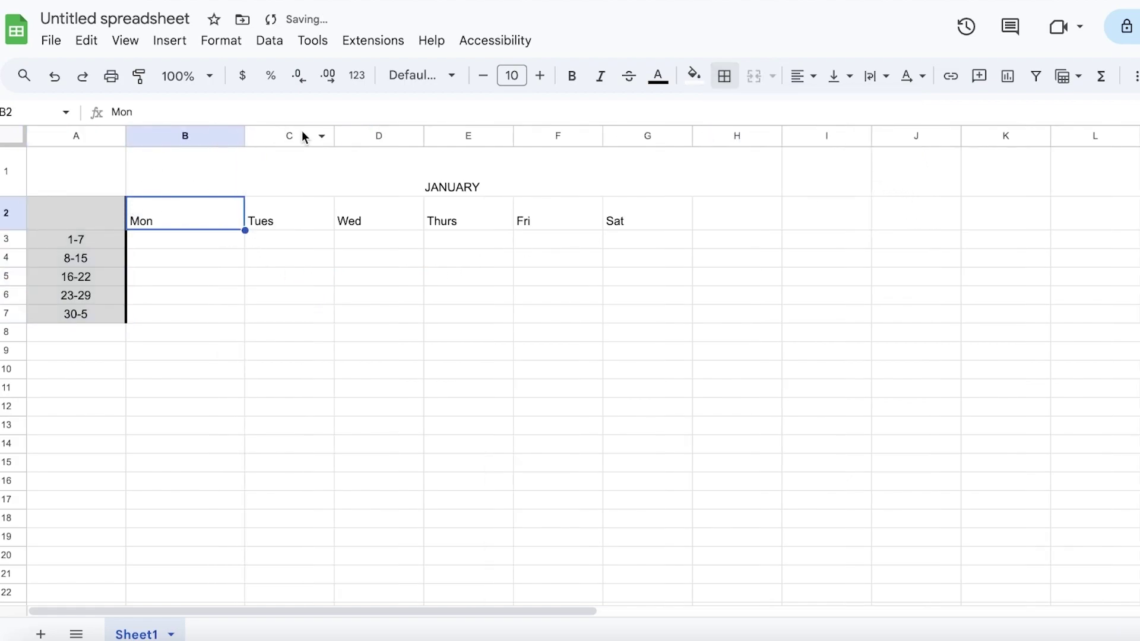
drag(334, 135, 374, 136)
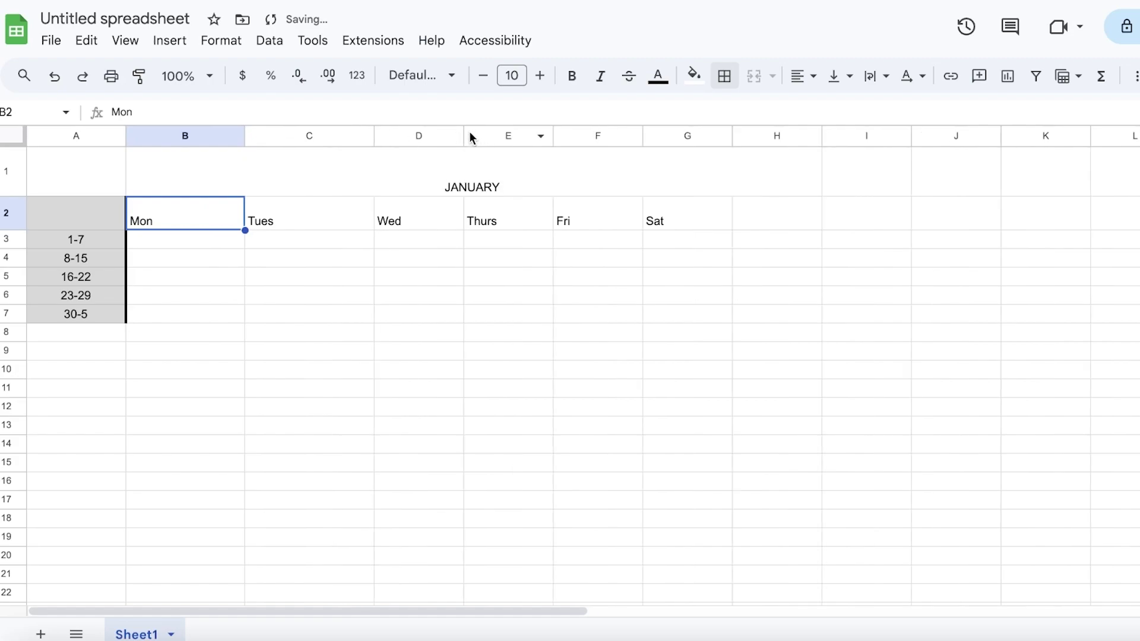
drag(465, 135, 532, 136)
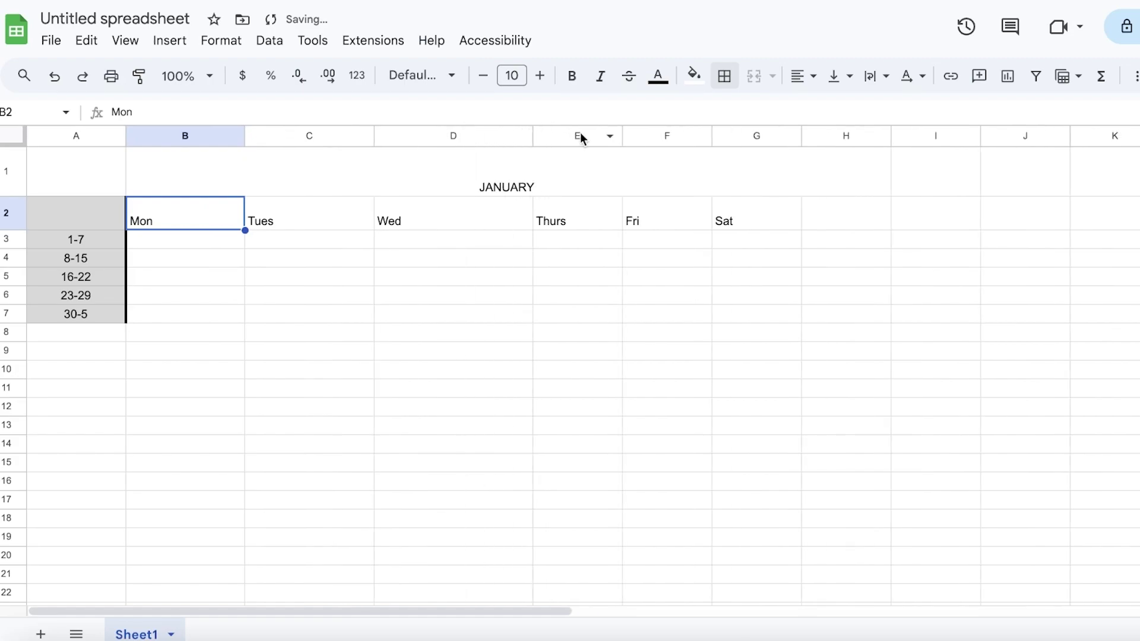
drag(622, 135, 649, 135)
drag(649, 135, 648, 136)
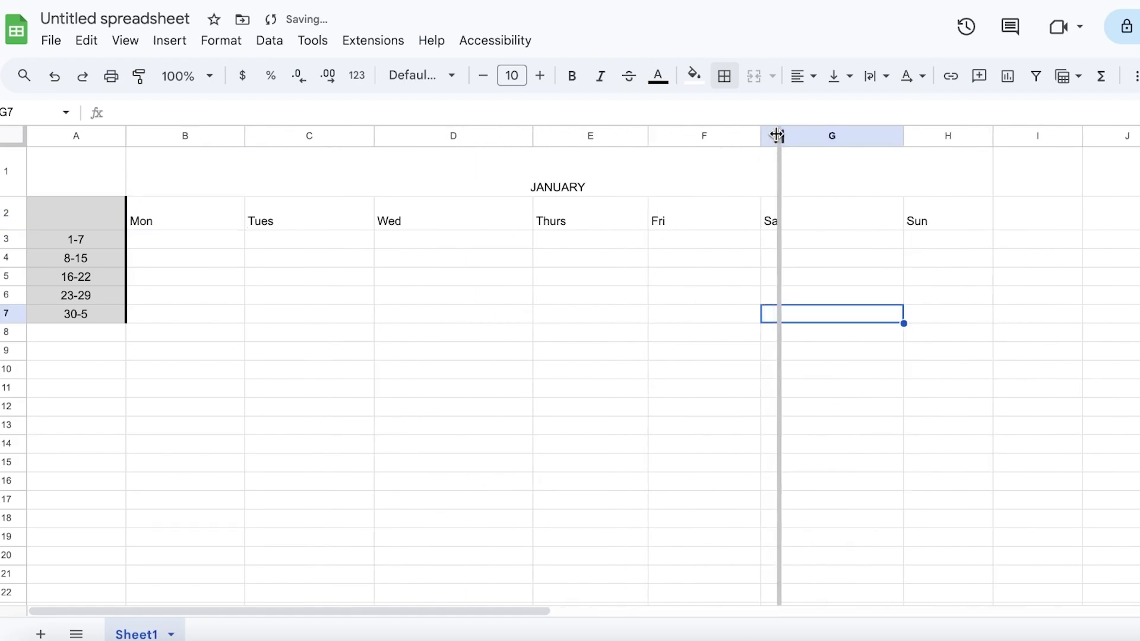
drag(776, 135, 780, 135)
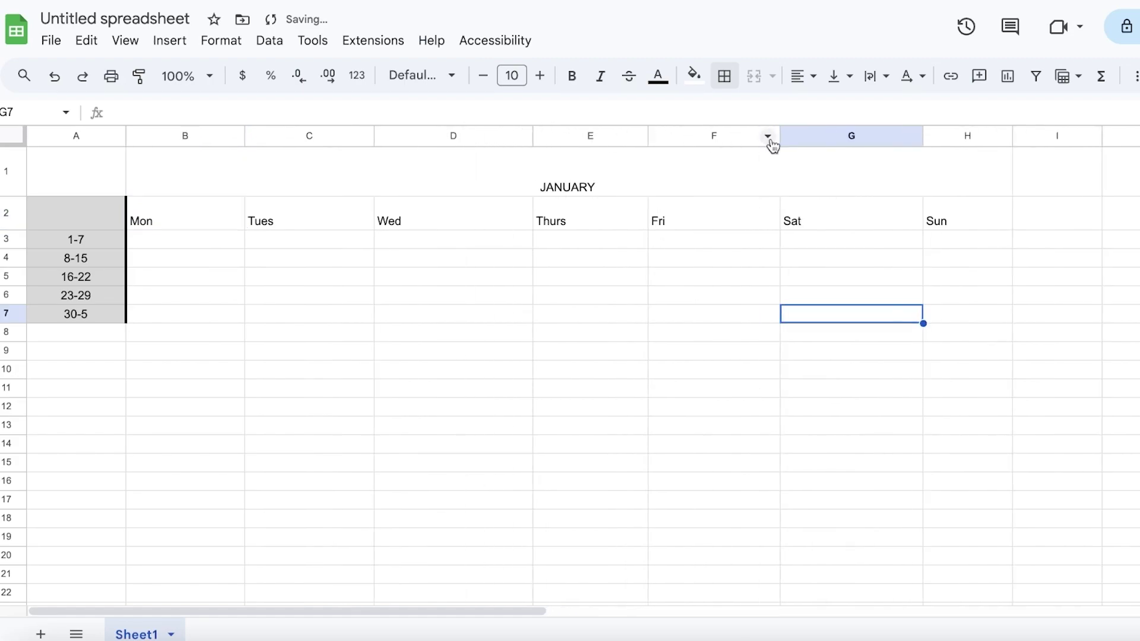
drag(161, 215, 980, 314)
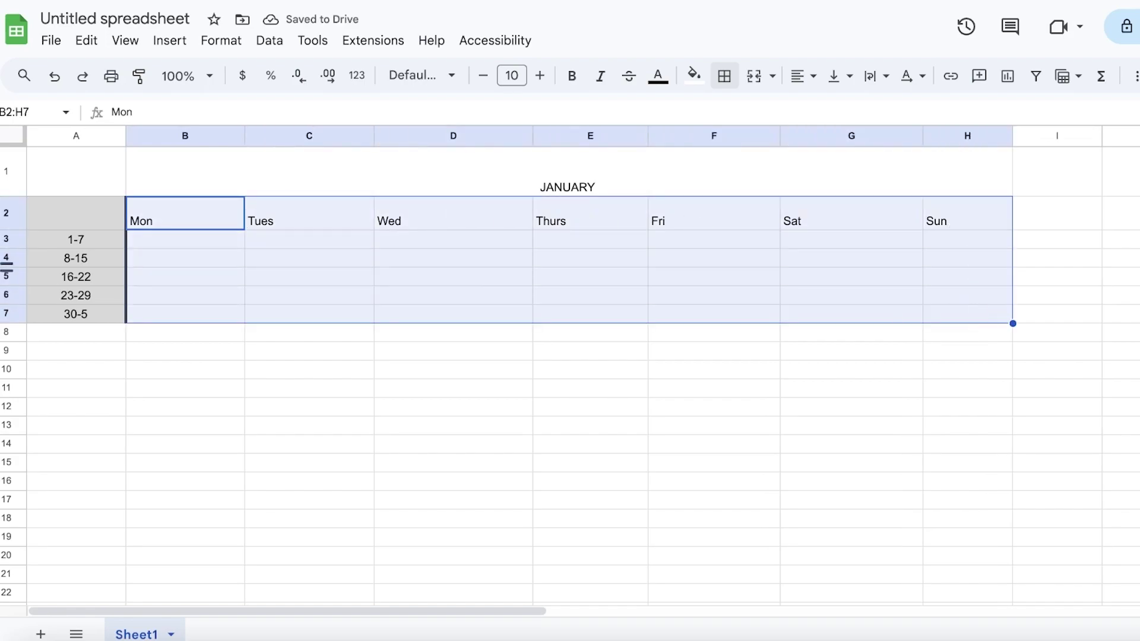
drag(12, 230, 12, 493)
Enlarge the remaining week rows so rows 6 and 7 match the tall calendar boxes
scroll(117, 401, down, 2)
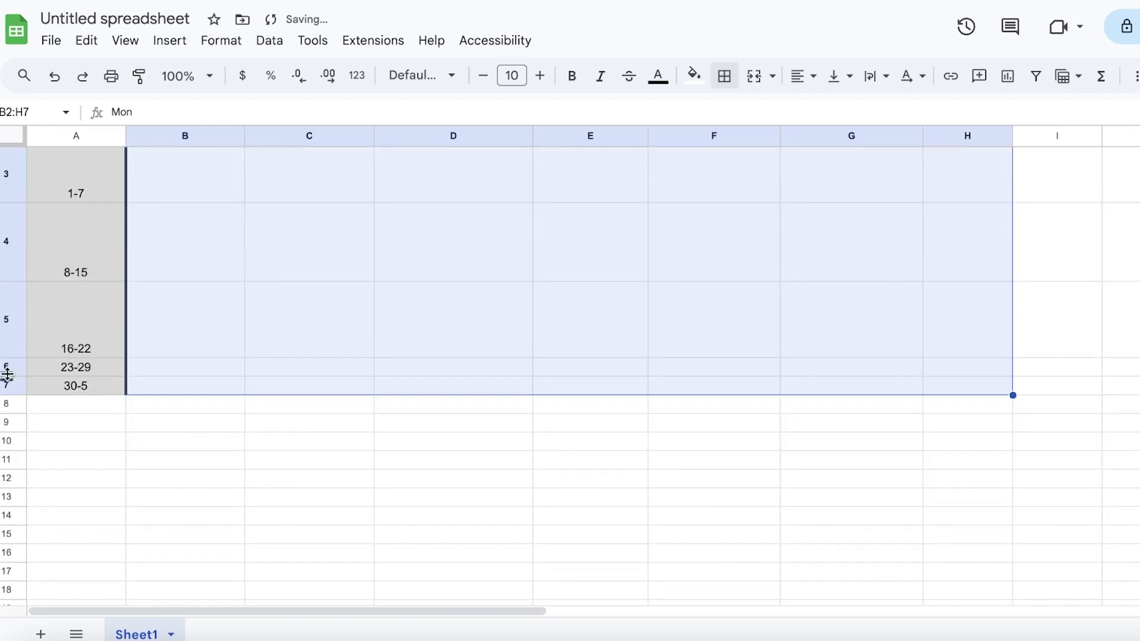
drag(7, 375, 19, 480)
scroll(183, 364, up, 2)
scroll(516, 377, down, 2)
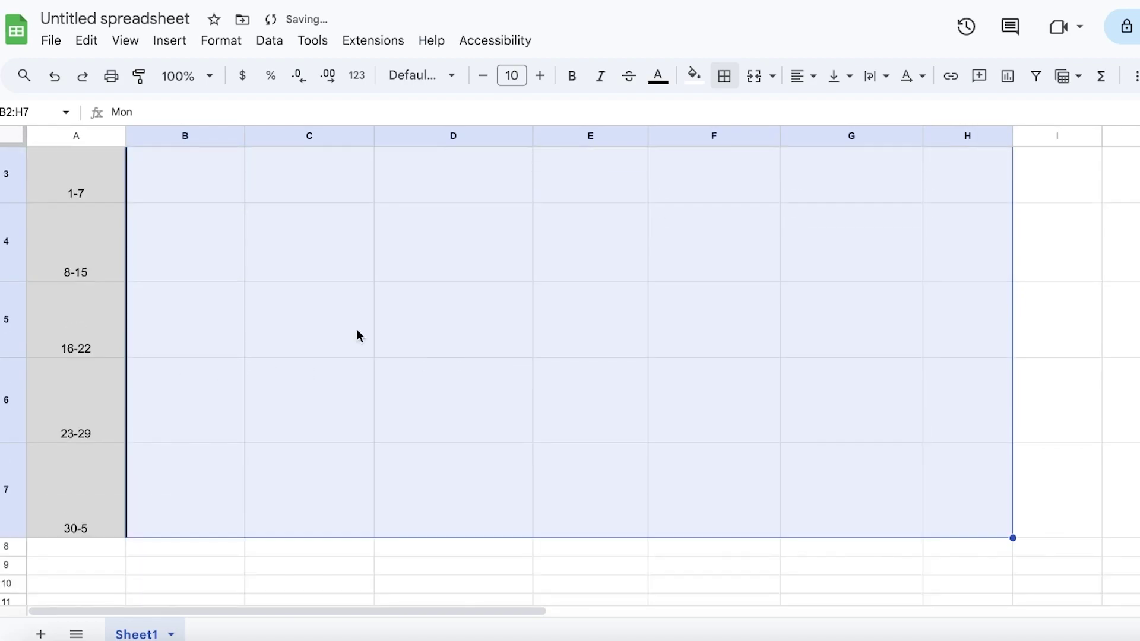
drag(10, 199, 10, 222)
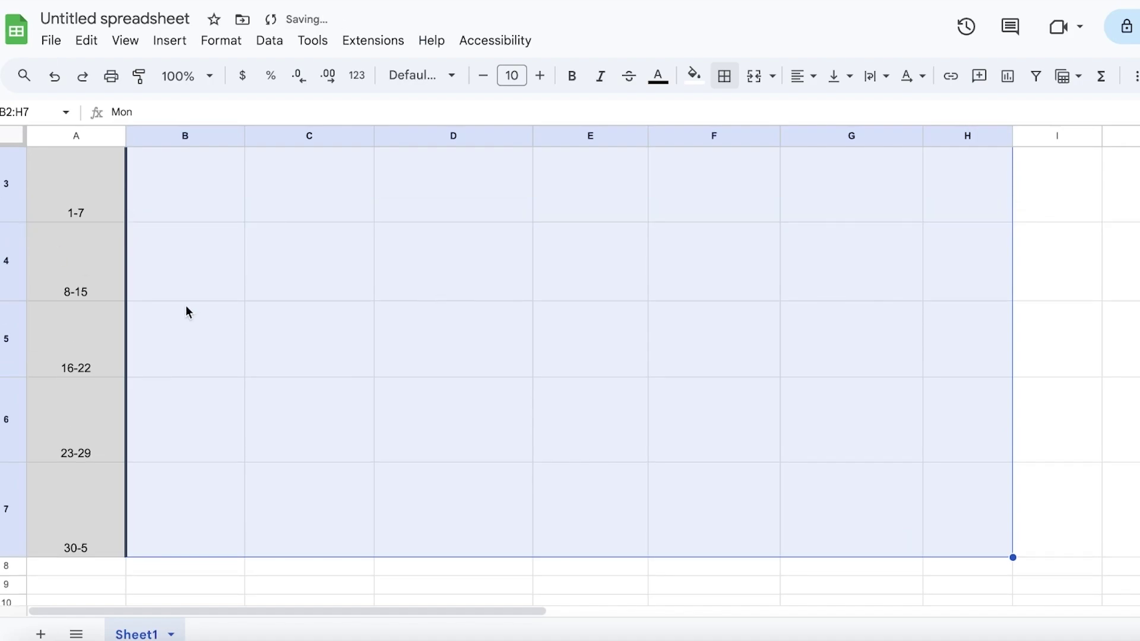
scroll(185, 310, up, 2)
Type 'New Year Congrats Post' into cell B3
click(303, 355)
click(173, 331)
key(Return)
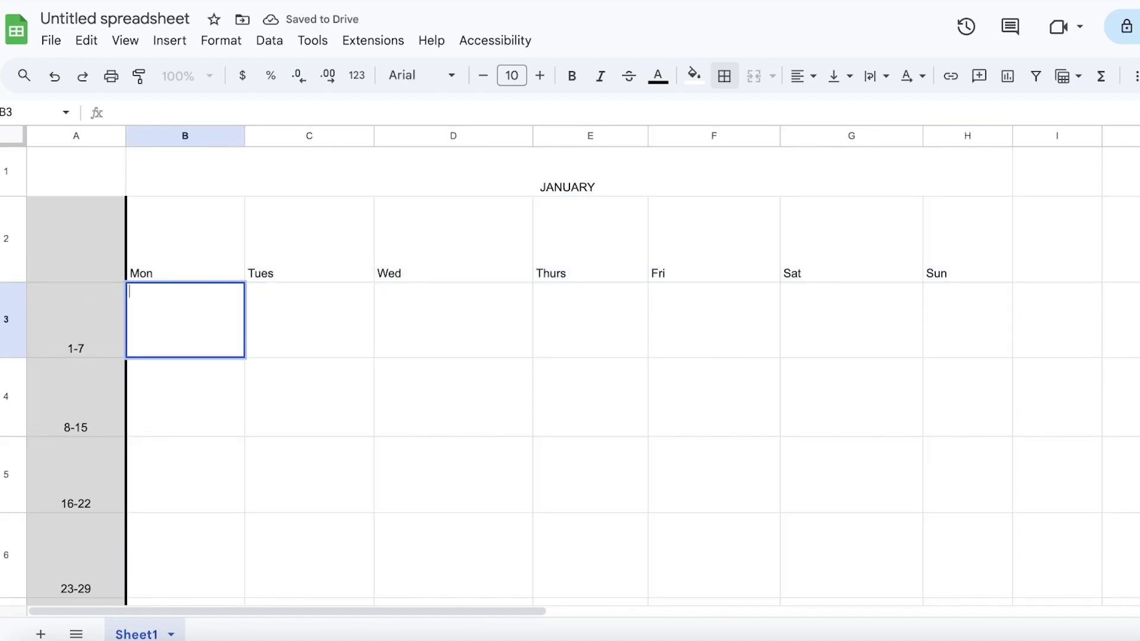
key(BackSpace)
key(BackSpace)
text(New Year Cong)
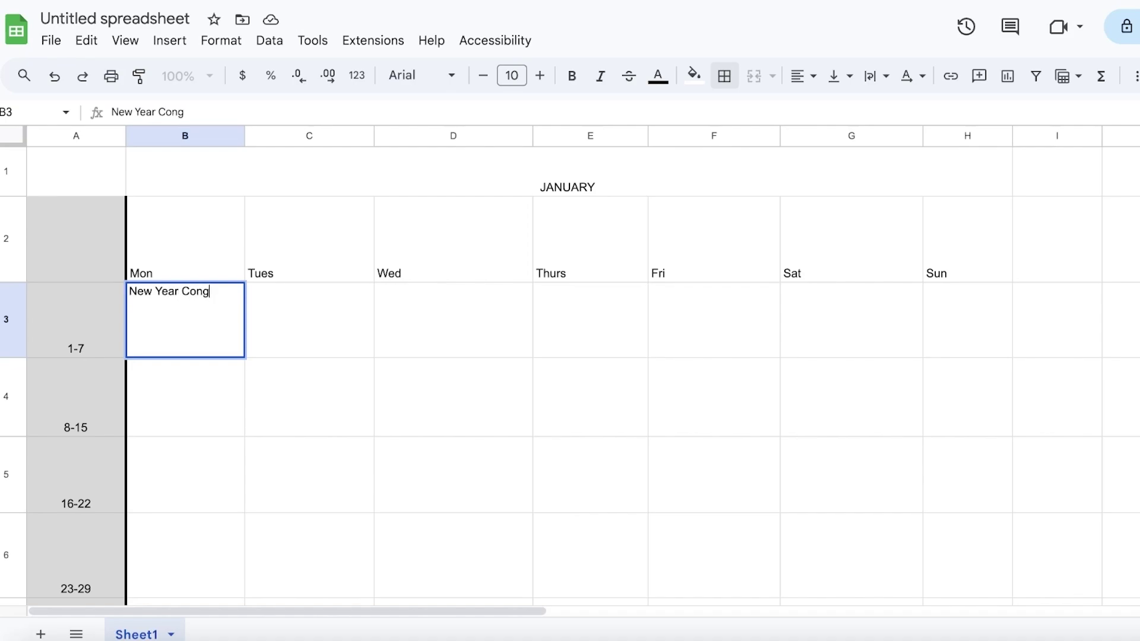
text(rats Post)
key(Return)
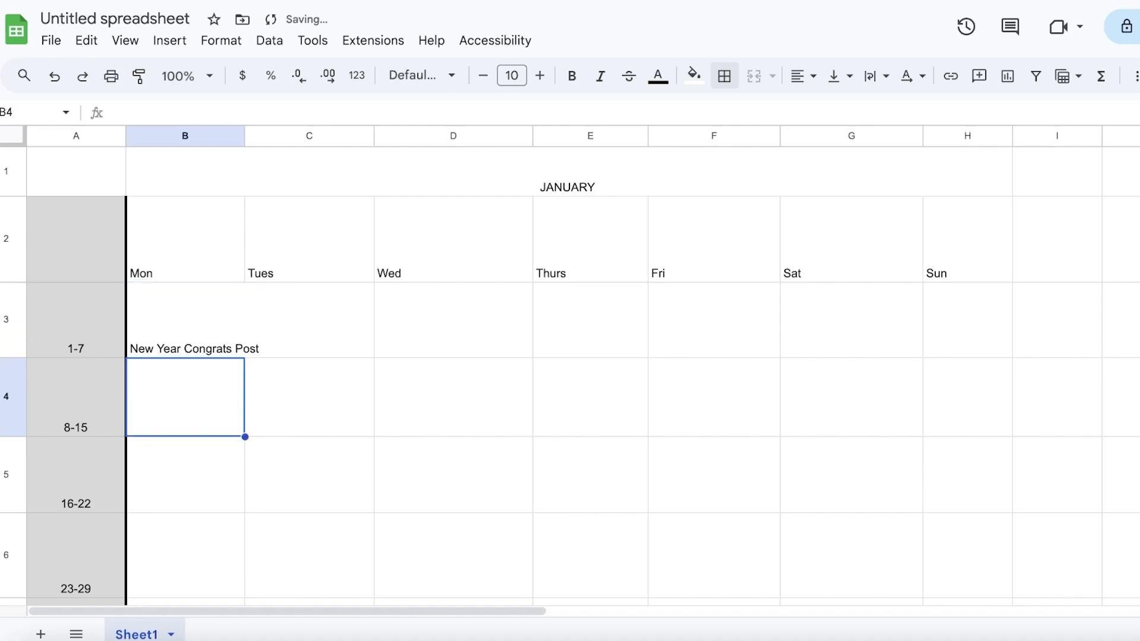
Select the week cells B3:G6 and try center alignment before returning to left-aligned
click(205, 325)
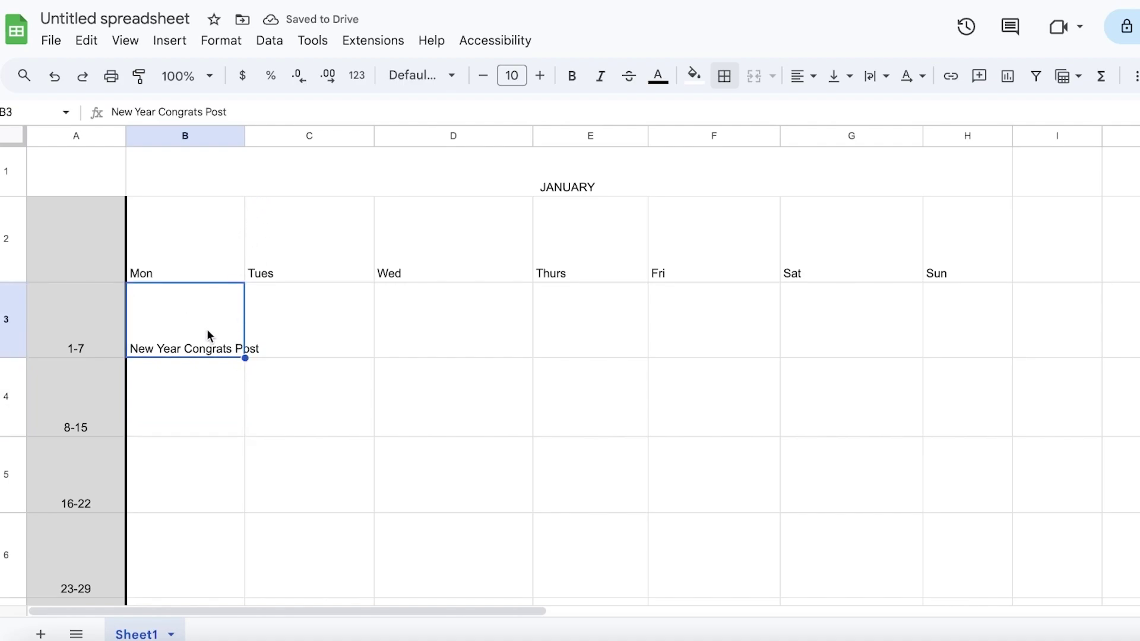
scroll(181, 318, down, 3)
scroll(244, 300, up, 3)
mouse_move(158, 305)
mouse_down()
mouse_move(405, 328)
mouse_move(796, 565)
mouse_move(825, 493)
mouse_up()
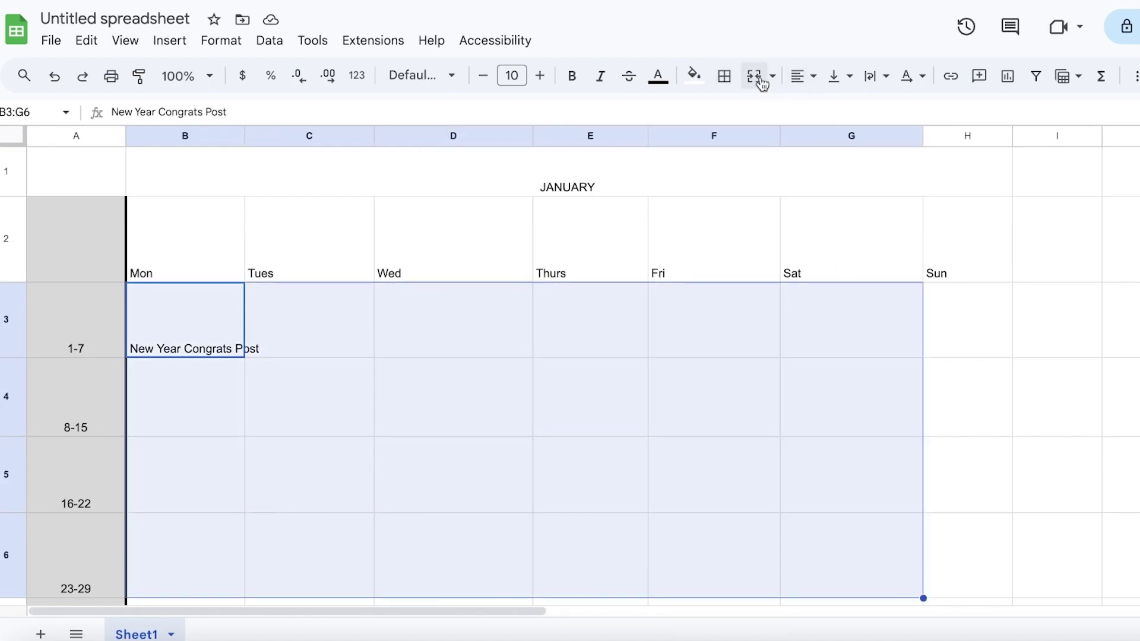
click(792, 77)
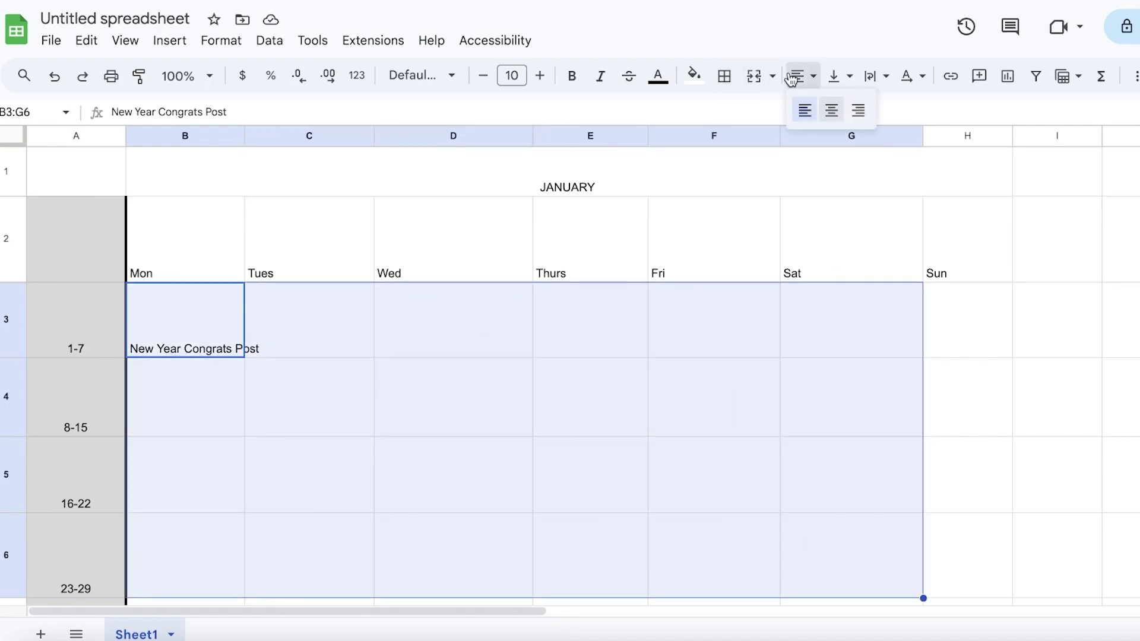
click(831, 109)
click(798, 76)
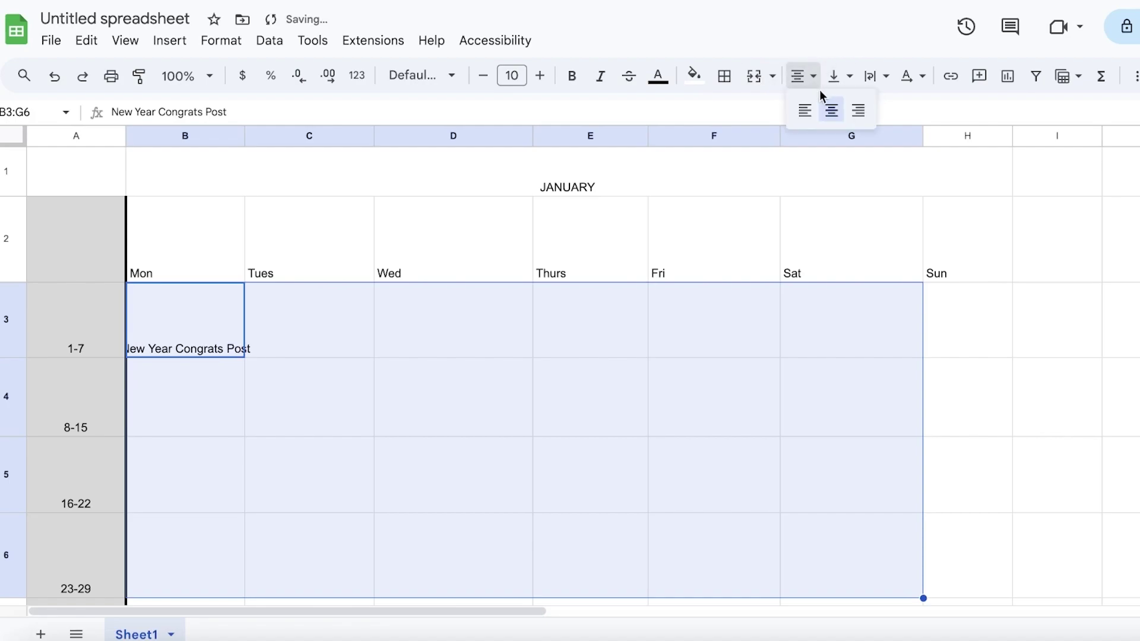
click(804, 110)
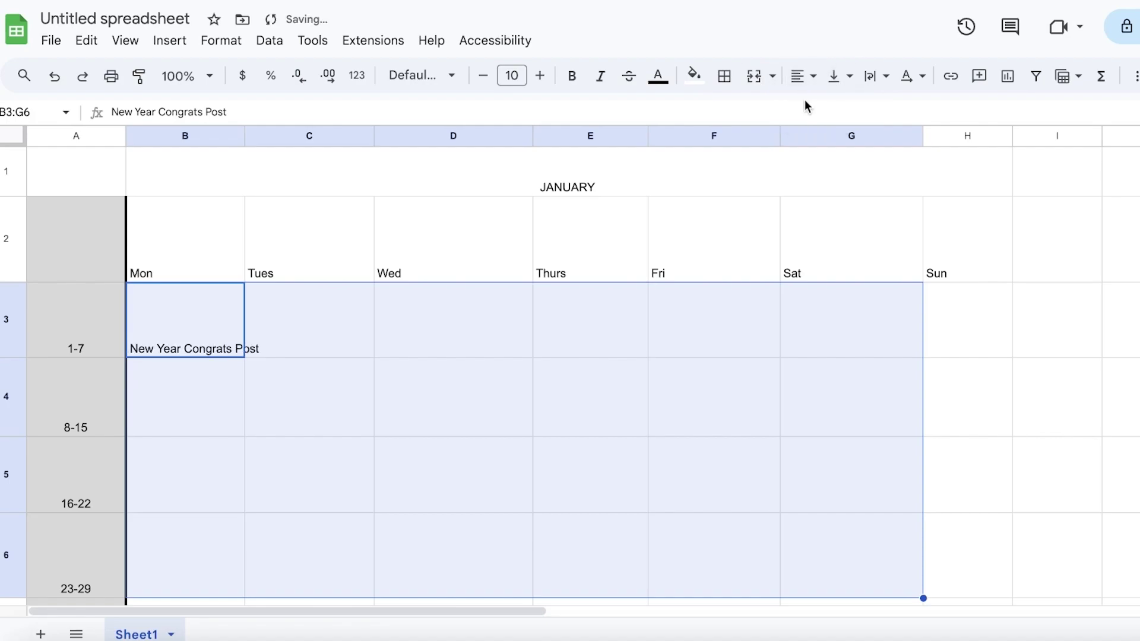
After trying Overflow and Clip, set the B3:G6 text wrapping to Wrap
click(864, 81)
click(880, 114)
click(912, 82)
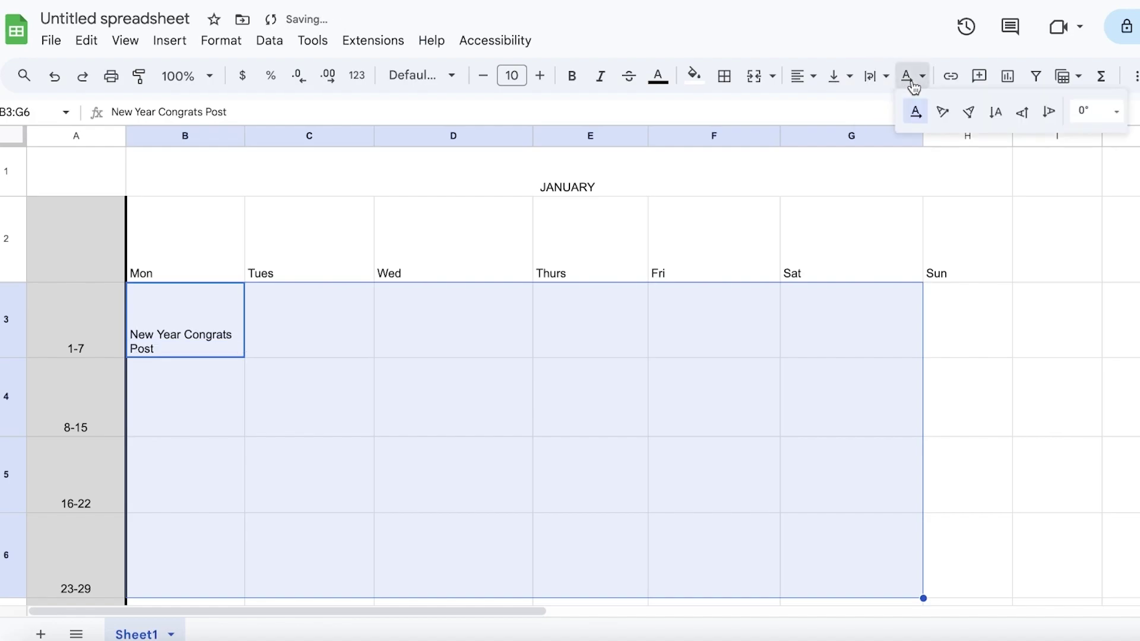
click(868, 88)
click(933, 111)
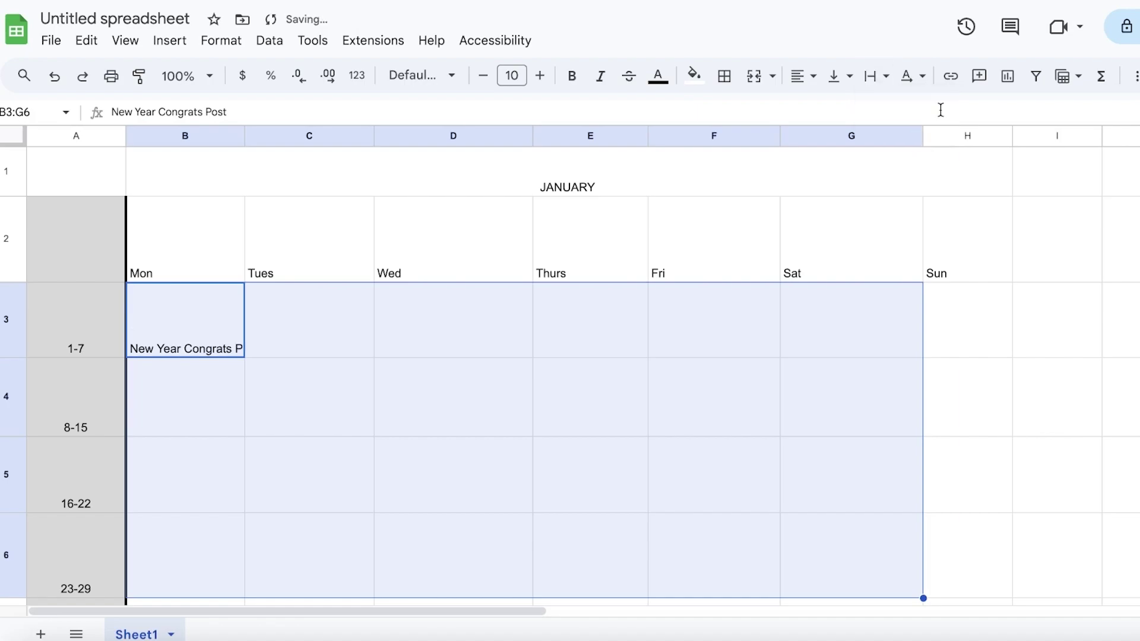
click(906, 77)
click(869, 76)
click(902, 111)
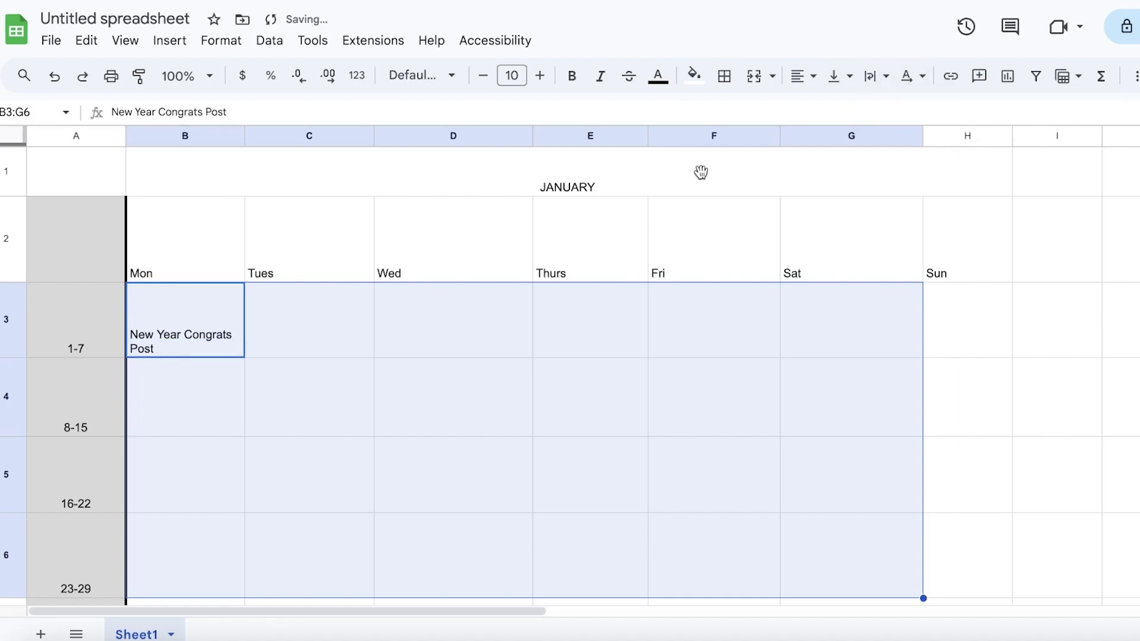
click(203, 279)
click(235, 355)
click(286, 342)
scroll(301, 355, down, 1)
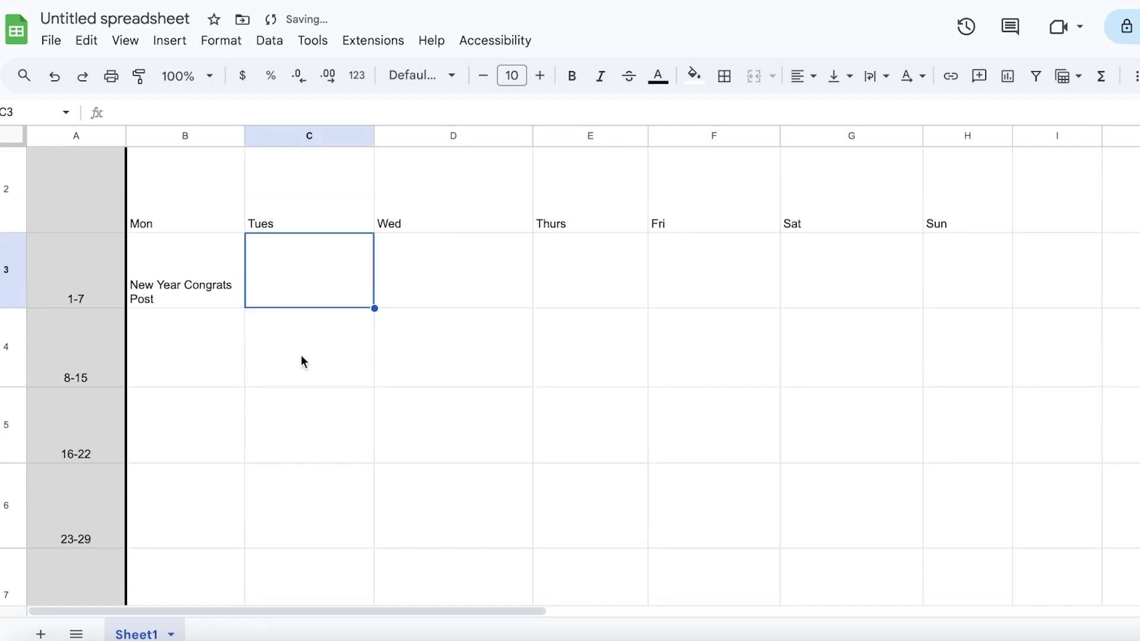
text(A)
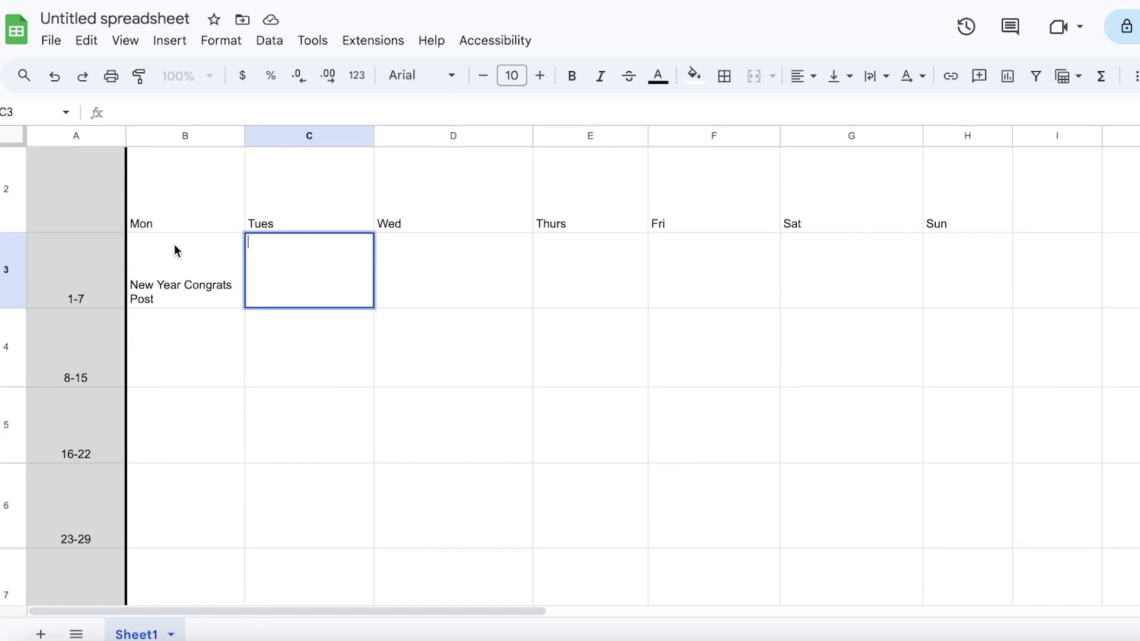
click(174, 245)
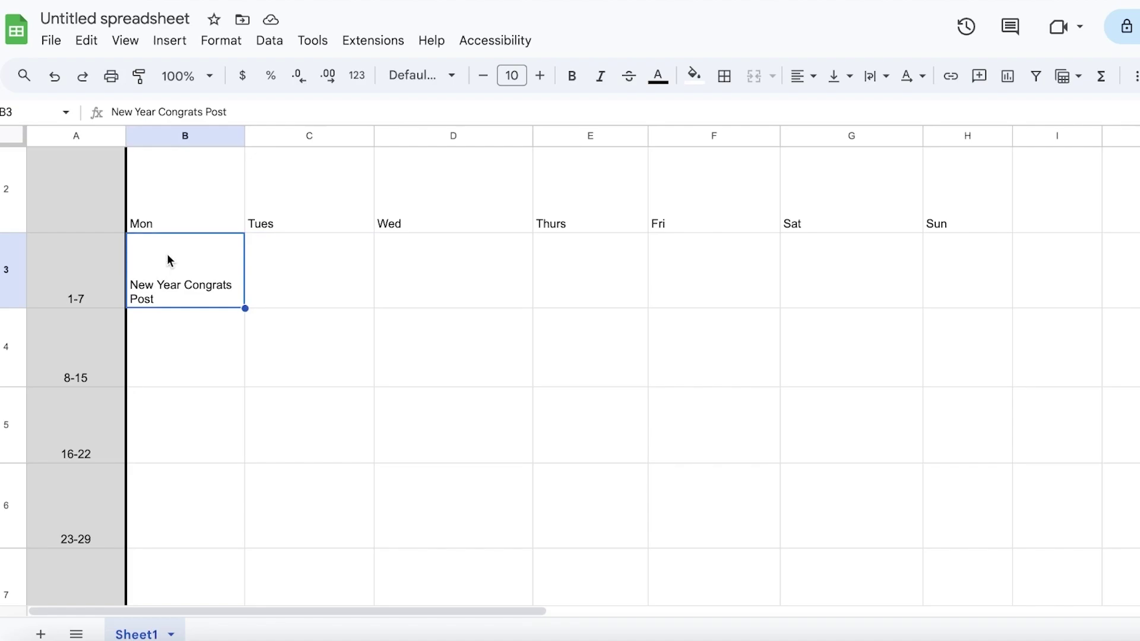
Insert the plush-toys photo from the Desktop as an in-cell image in B3
click(169, 46)
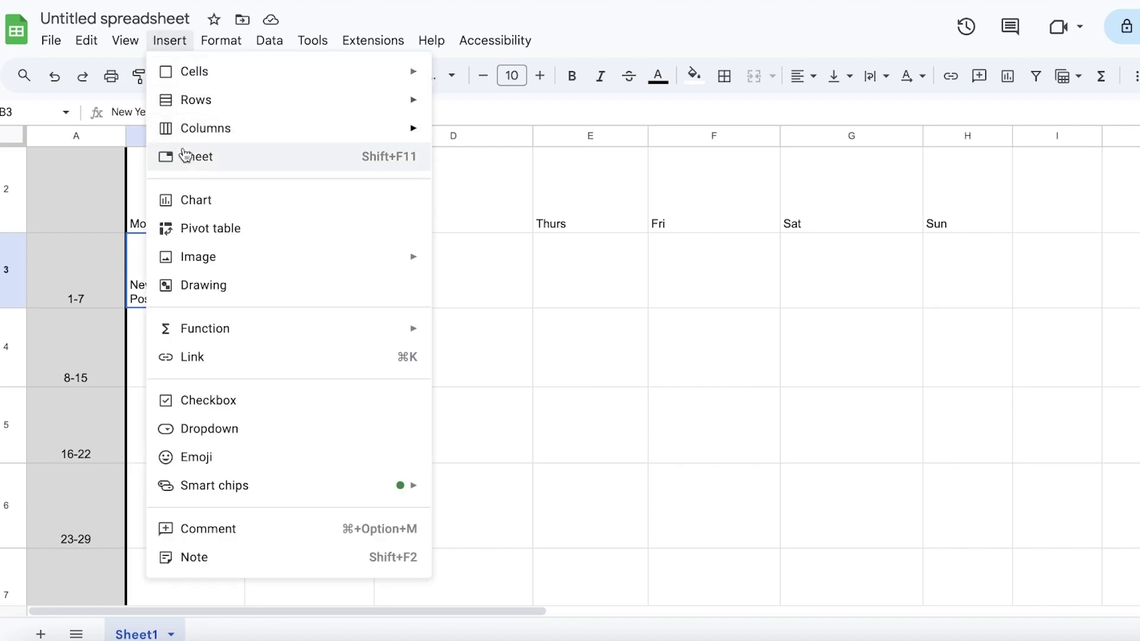
mouse_move(243, 261)
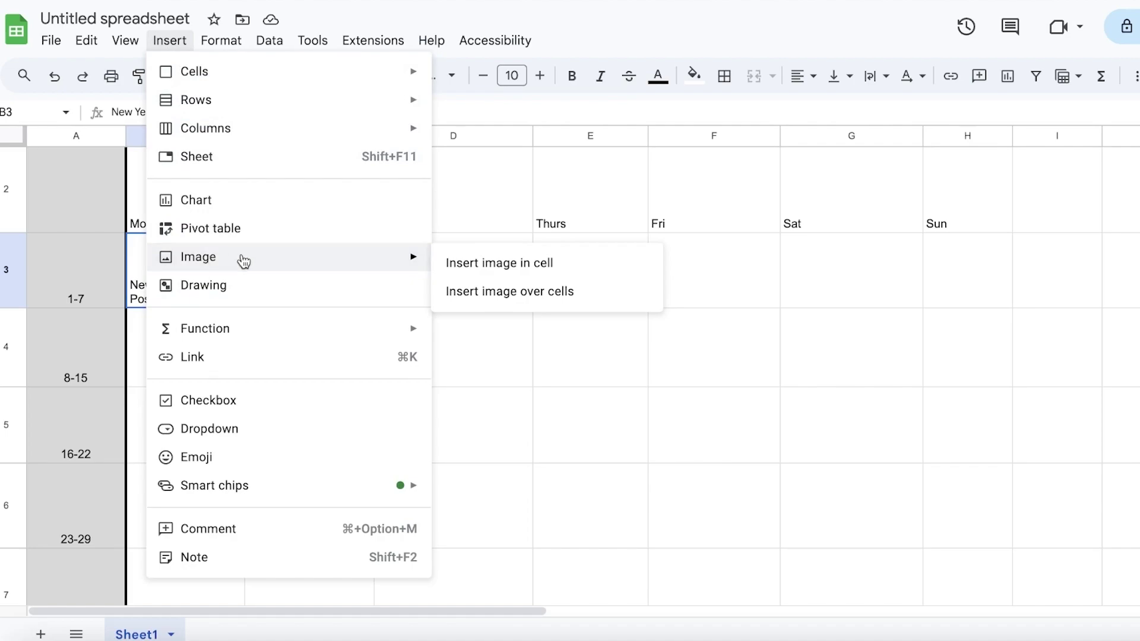
click(498, 275)
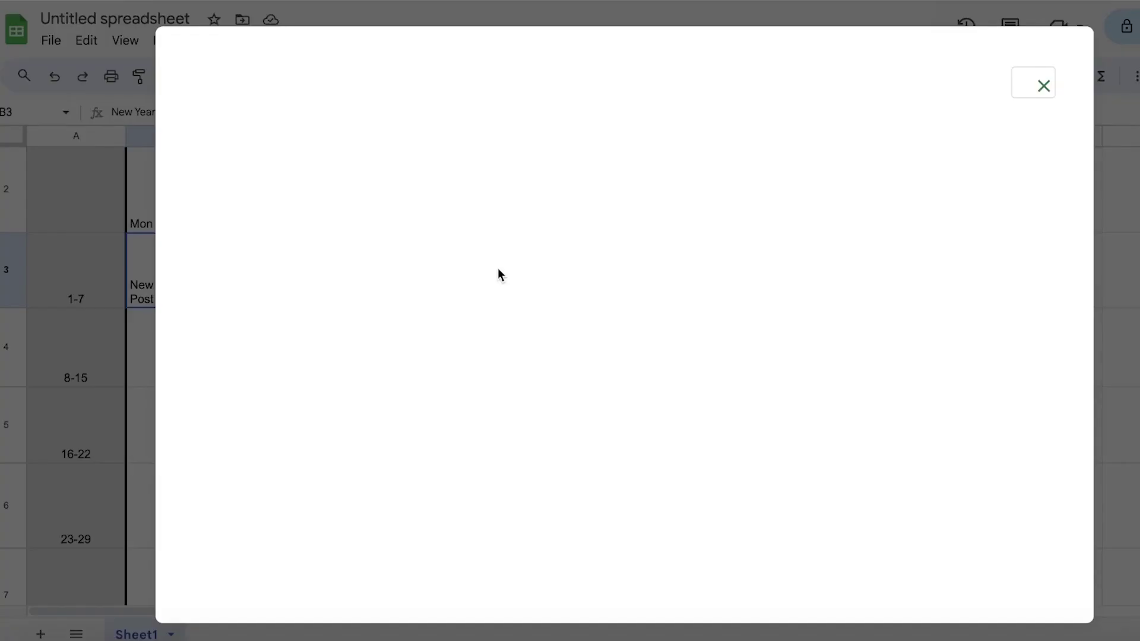
click(594, 436)
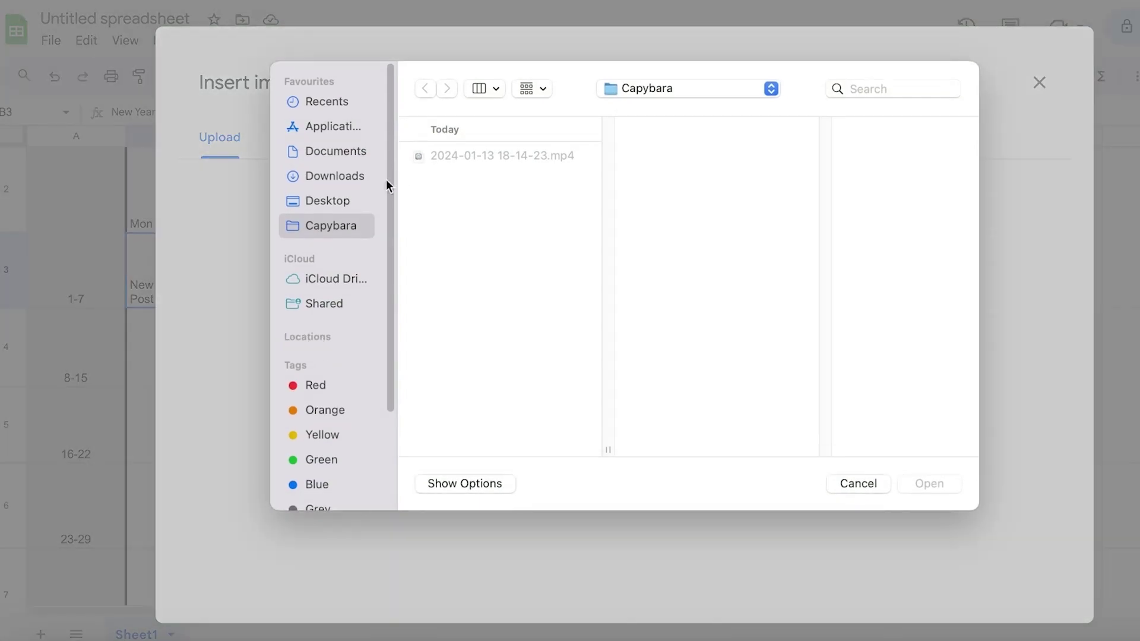
click(327, 201)
click(901, 484)
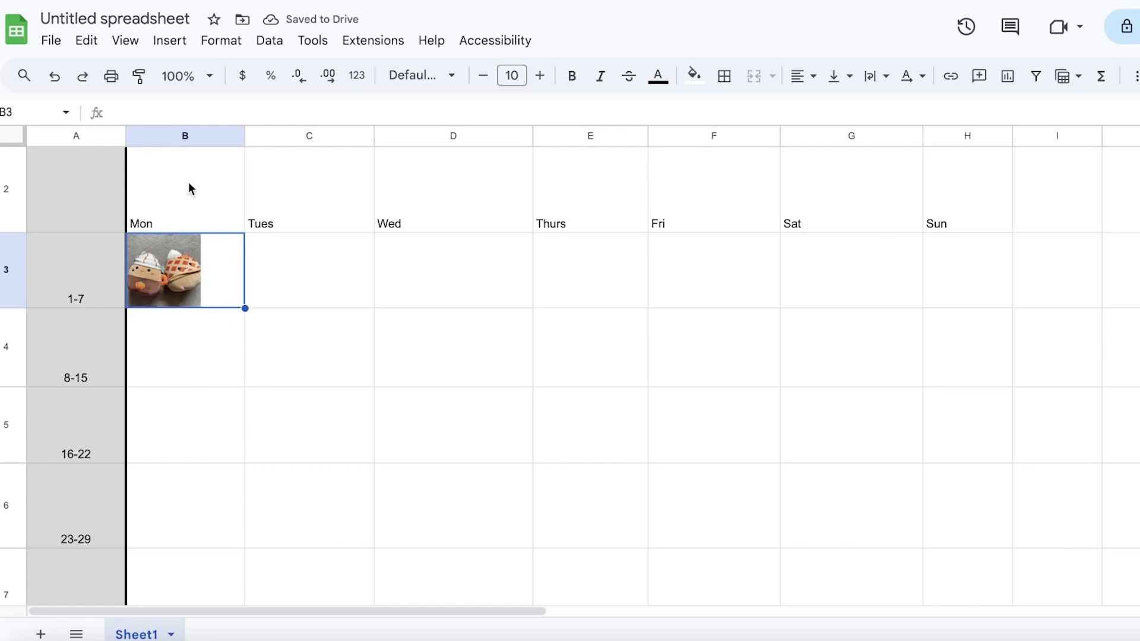
Widen column B and make row 3 taller to enlarge the photo in B3
drag(243, 136, 320, 136)
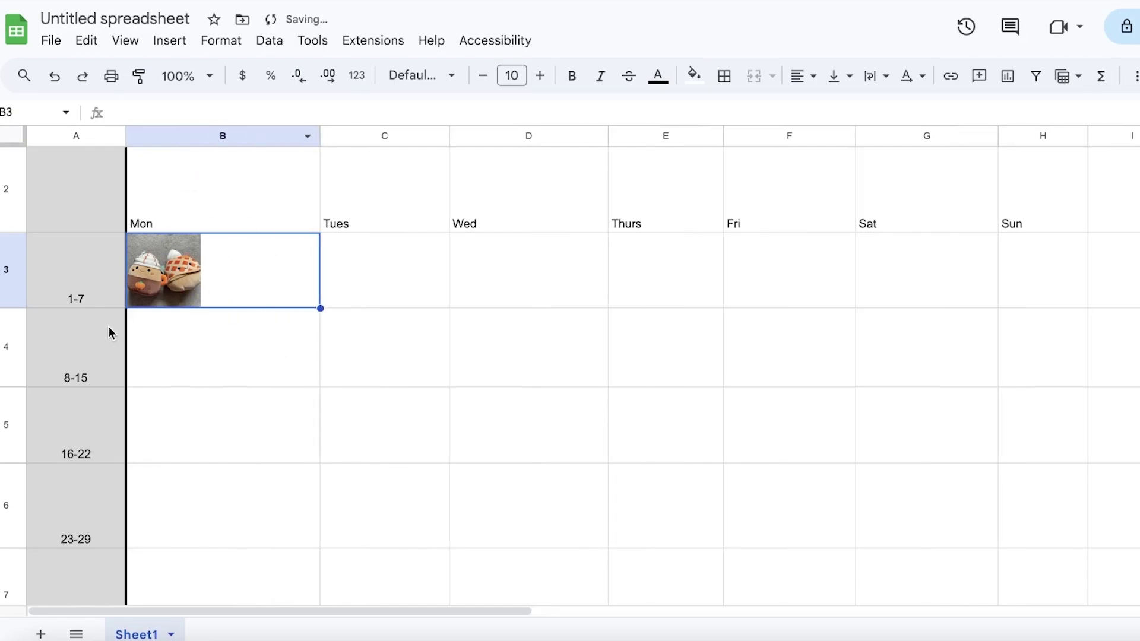
drag(16, 309, 12, 387)
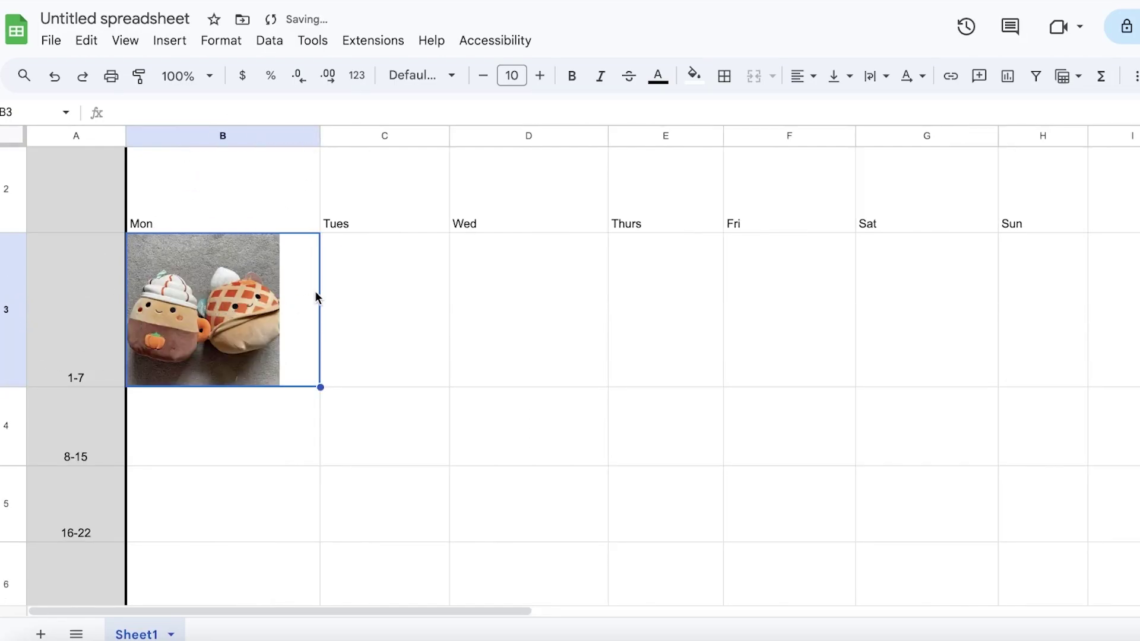
right_click(215, 305)
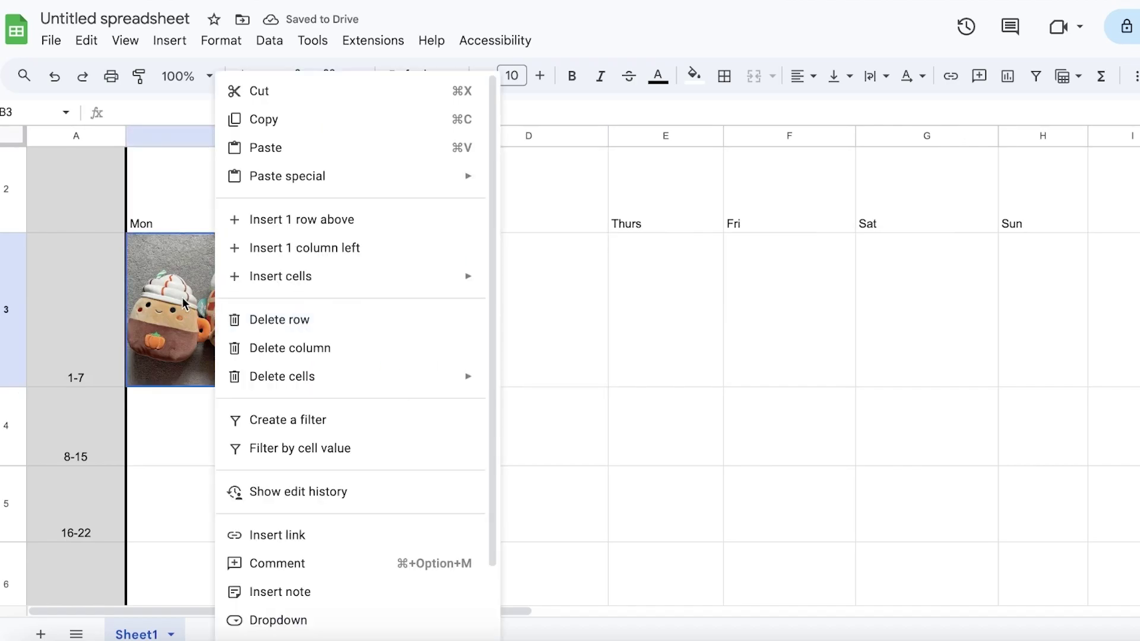
scroll(185, 287, down, 2)
scroll(331, 491, down, 2)
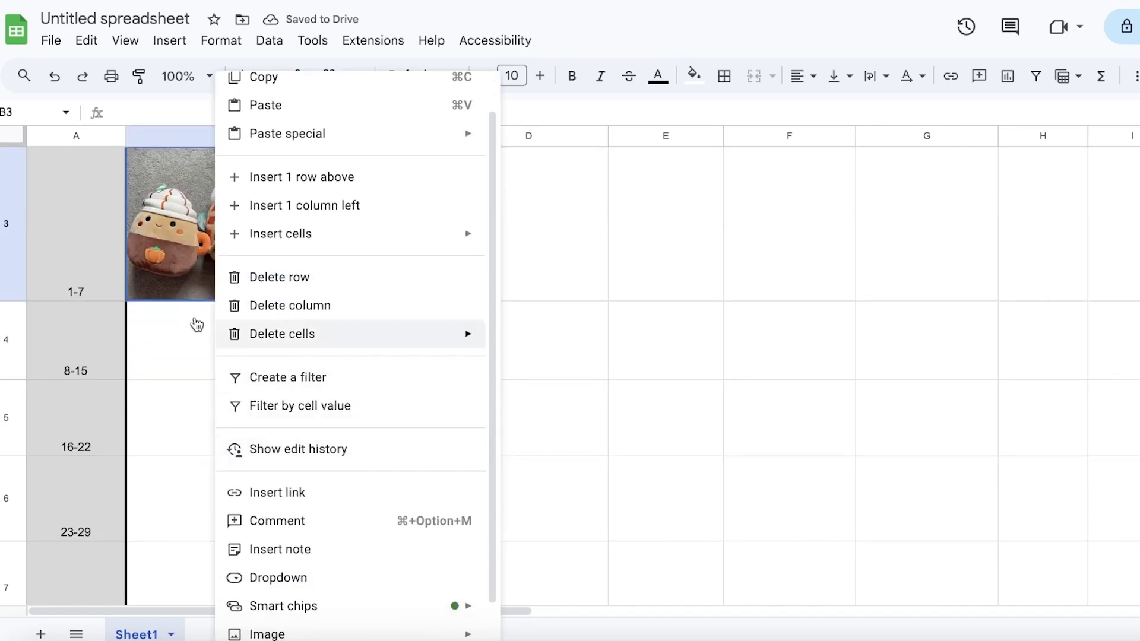
click(159, 348)
Clear the photo from cell B3 and type the test text 'asd'
click(301, 194)
key(Delete)
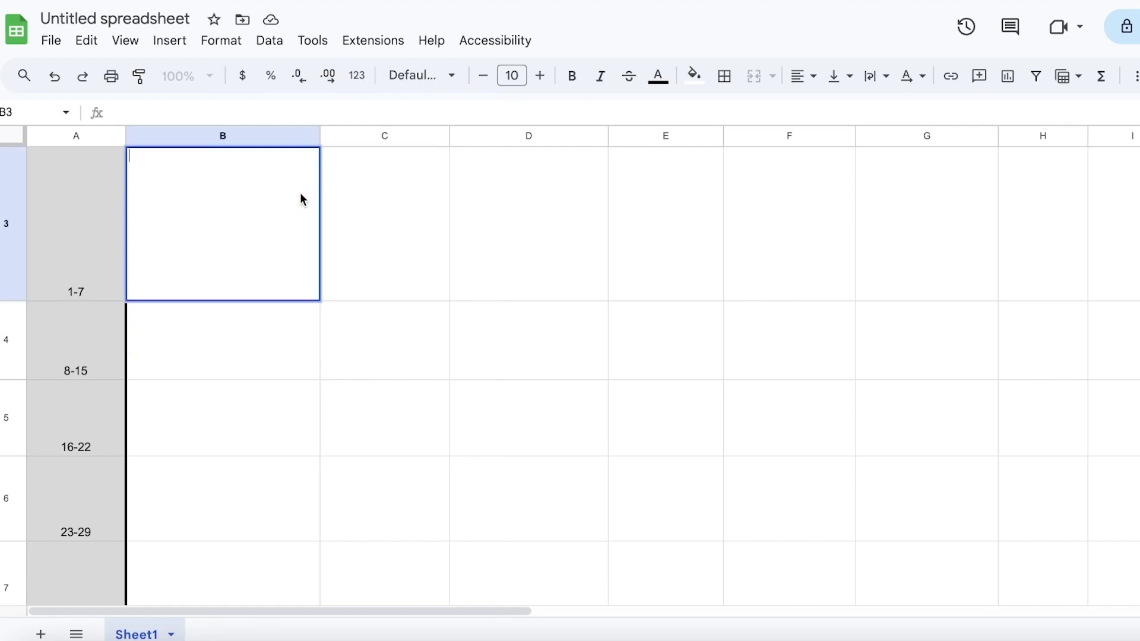
text(asd)
key(Tab)
Delete the 'asd' test text so cell B3 is empty
click(197, 265)
scroll(201, 264, up, 3)
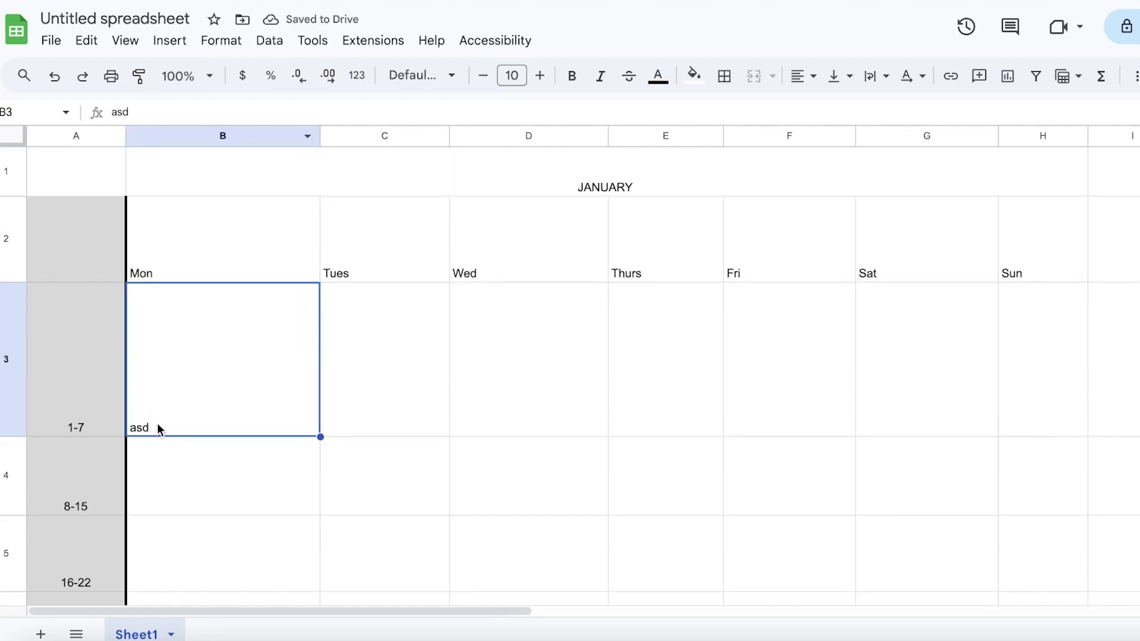
double_click(145, 429)
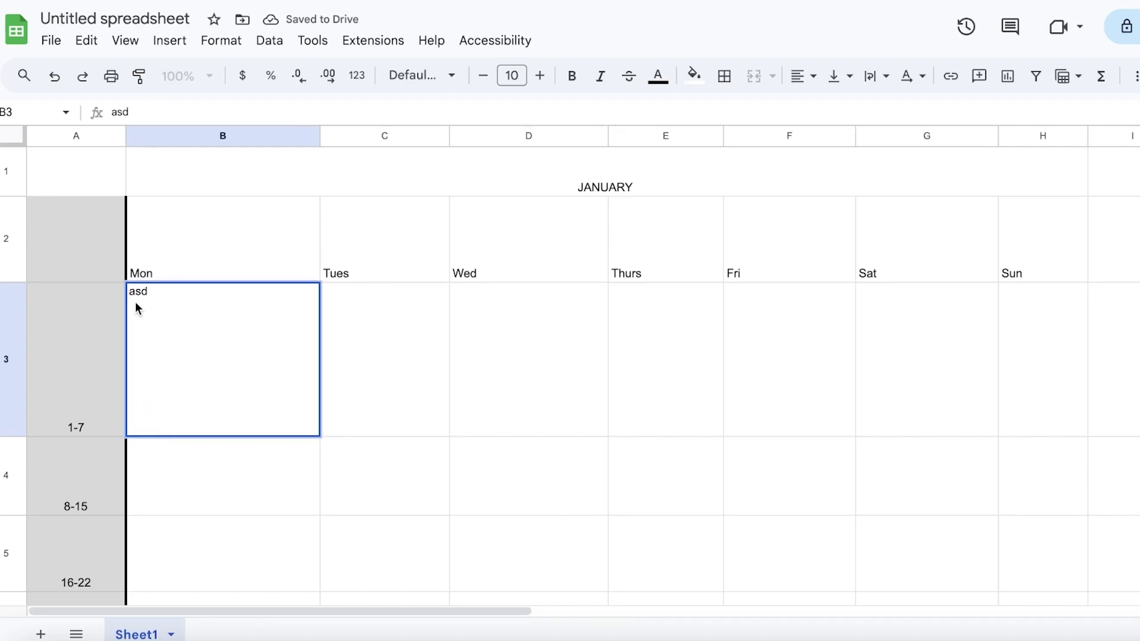
key(BackSpace)
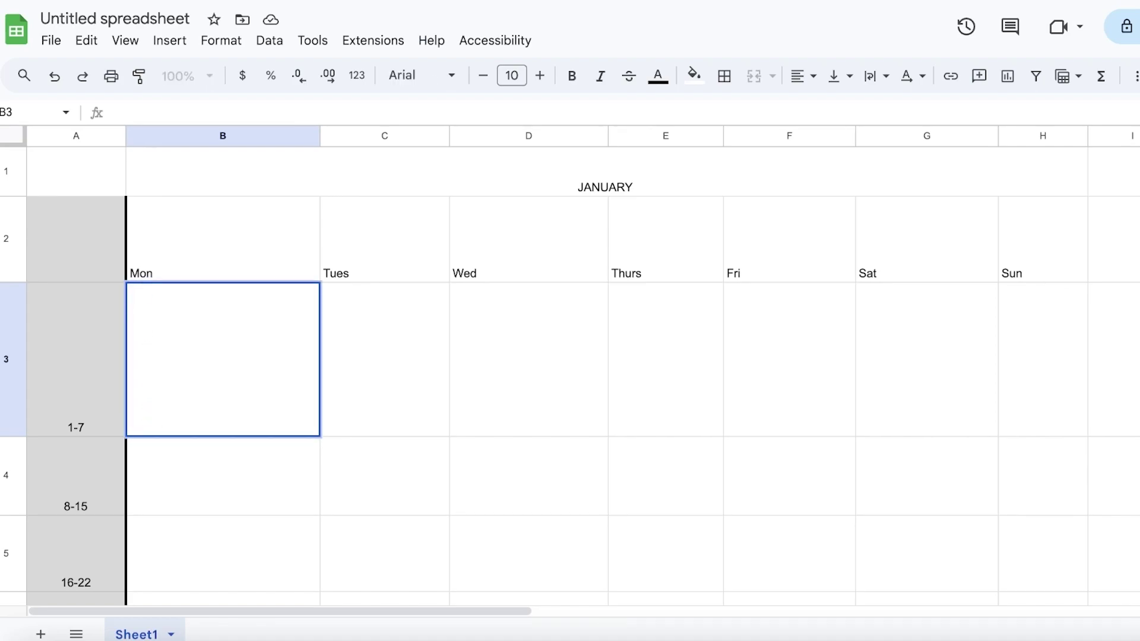
click(230, 346)
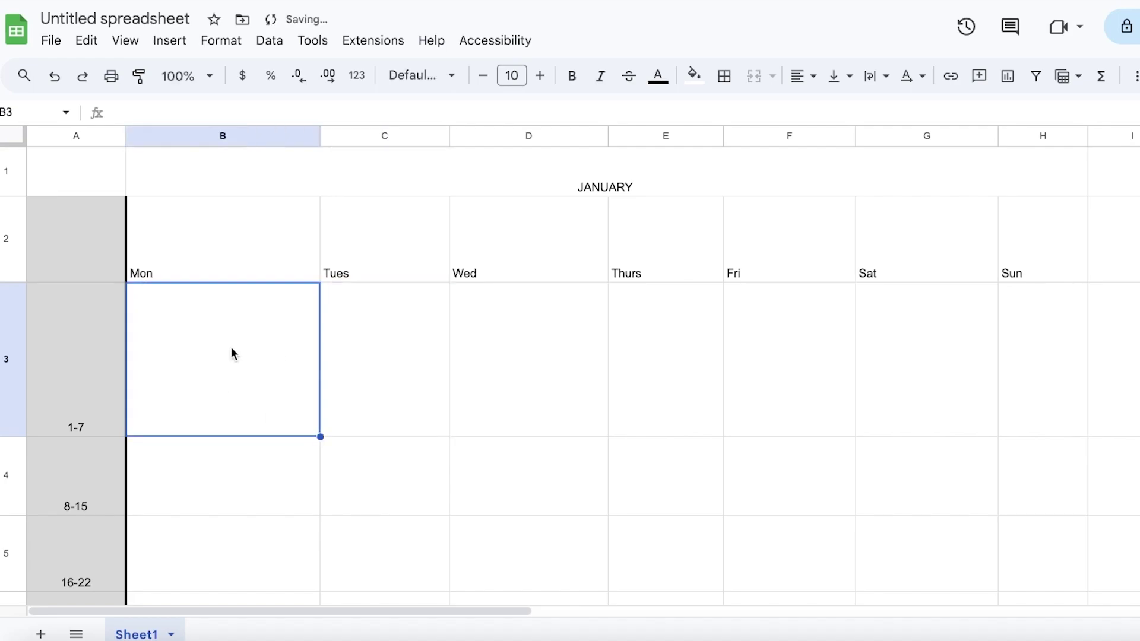
double_click(217, 394)
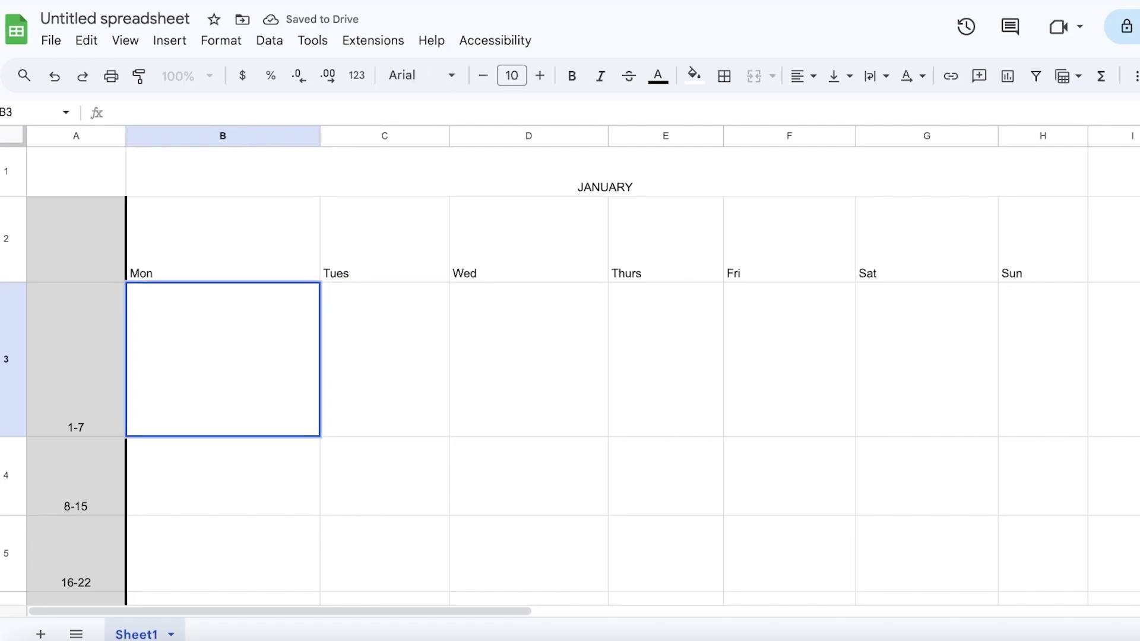
click(592, 241)
click(247, 344)
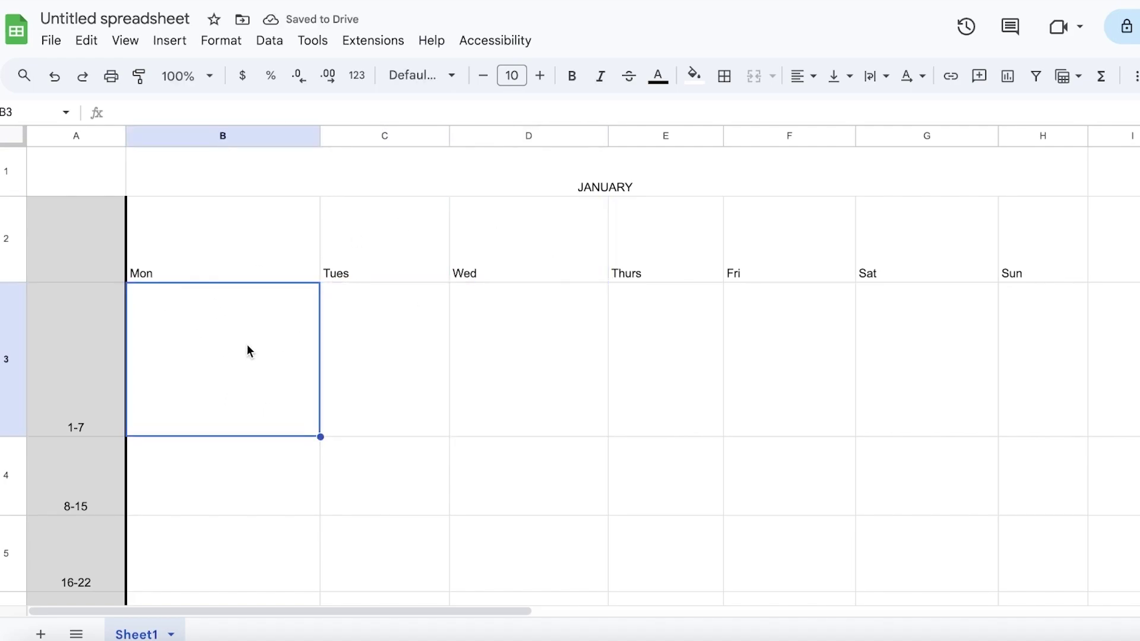
Paste the plush-toy photo back into cell B3
click(172, 40)
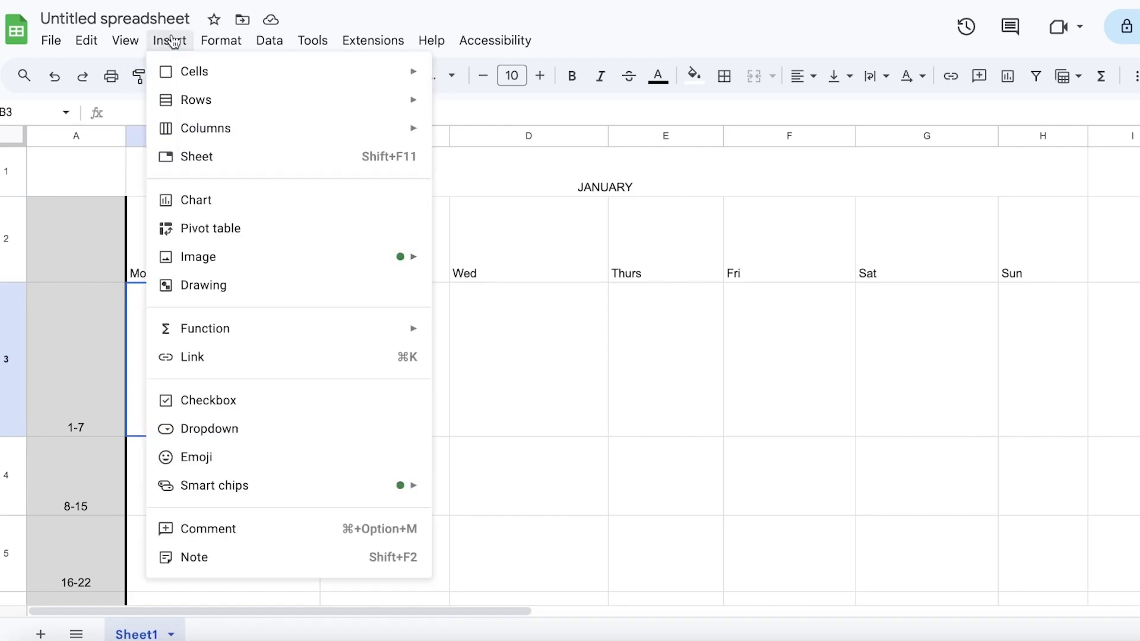
click(487, 298)
click(173, 349)
key(super+v)
click(335, 475)
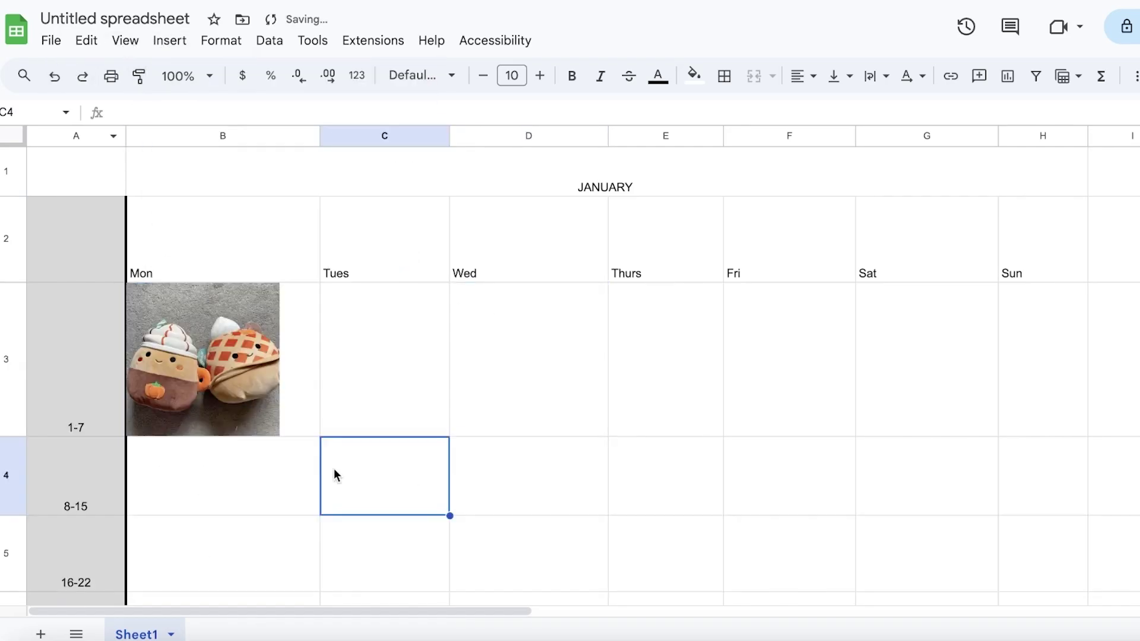
scroll(335, 475, down, 1)
click(211, 249)
Open the alt text panel for the B3 photo cell, then close it
right_click(209, 254)
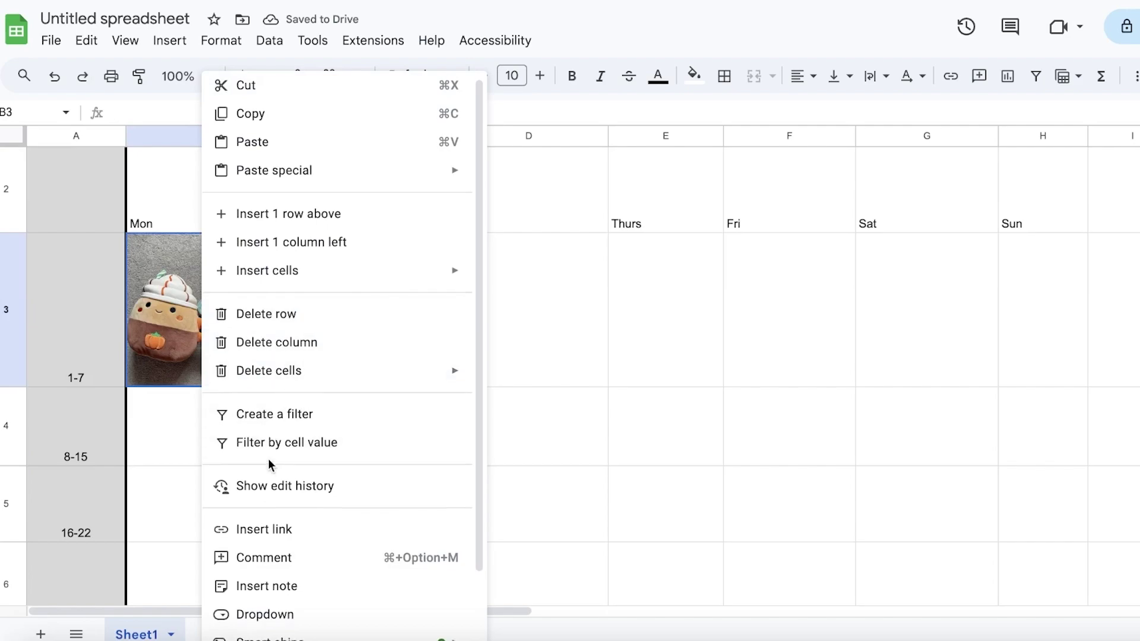
scroll(269, 464, down, 1)
scroll(156, 345, down, 5)
scroll(156, 345, up, 6)
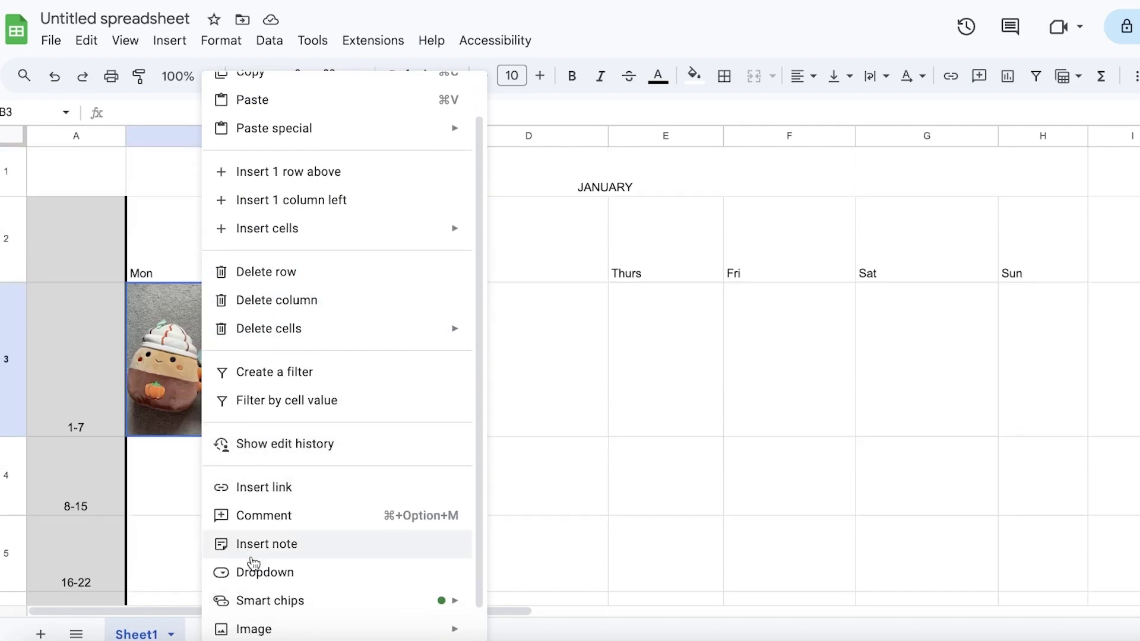
mouse_move(258, 611)
mouse_move(303, 628)
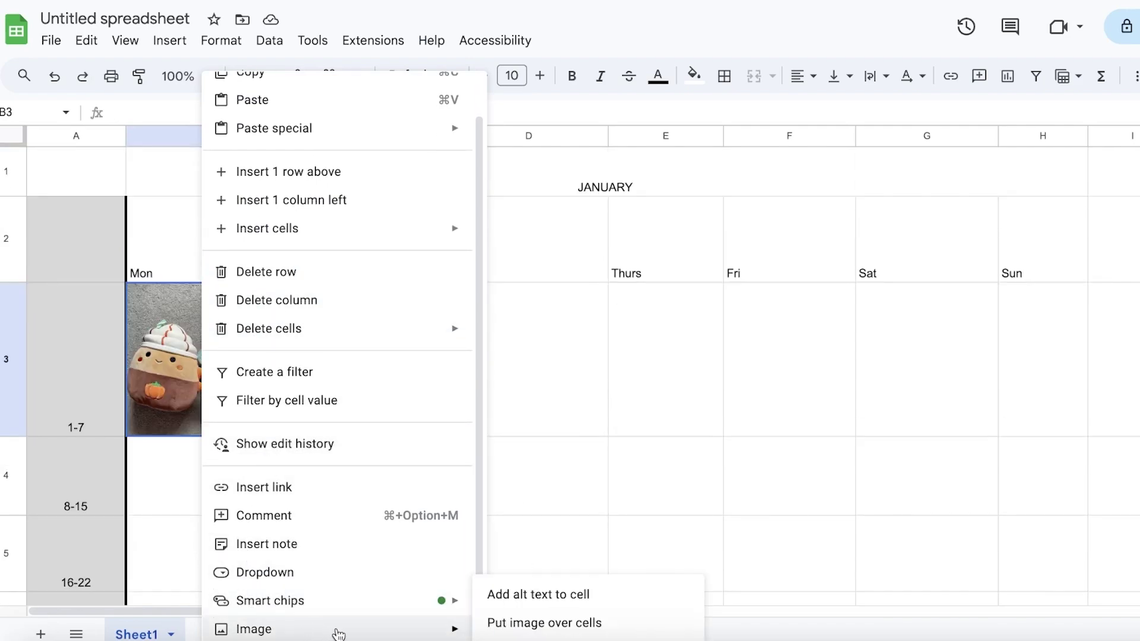
click(535, 593)
key(Escape)
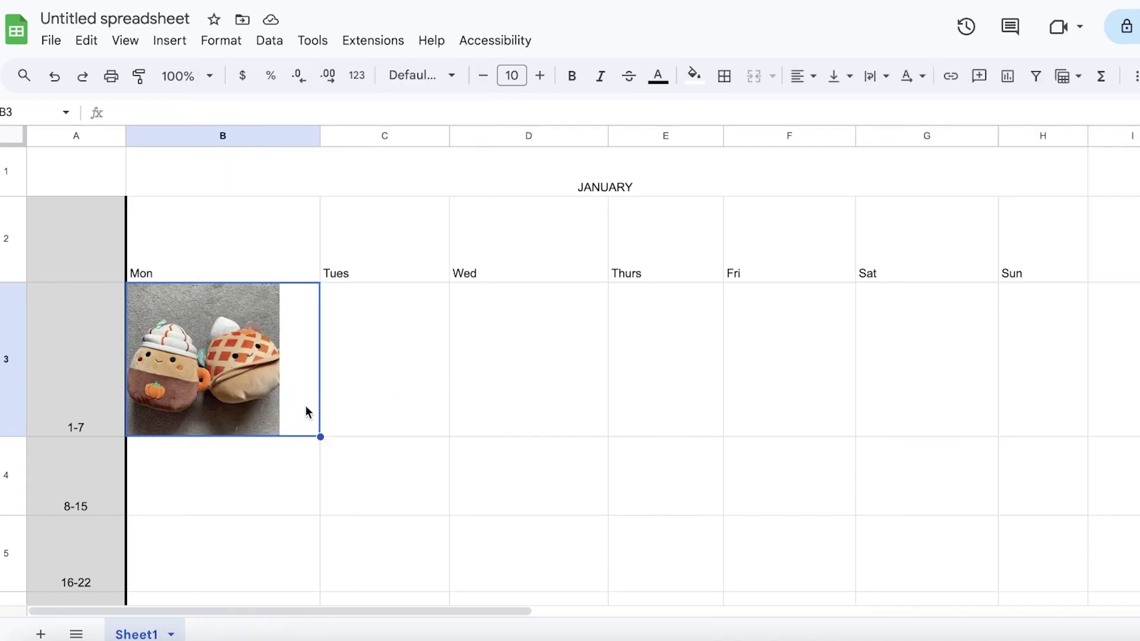
Remove the photo from cell B3 again, leaving it empty
key(Right)
click(293, 361)
key(BackSpace)
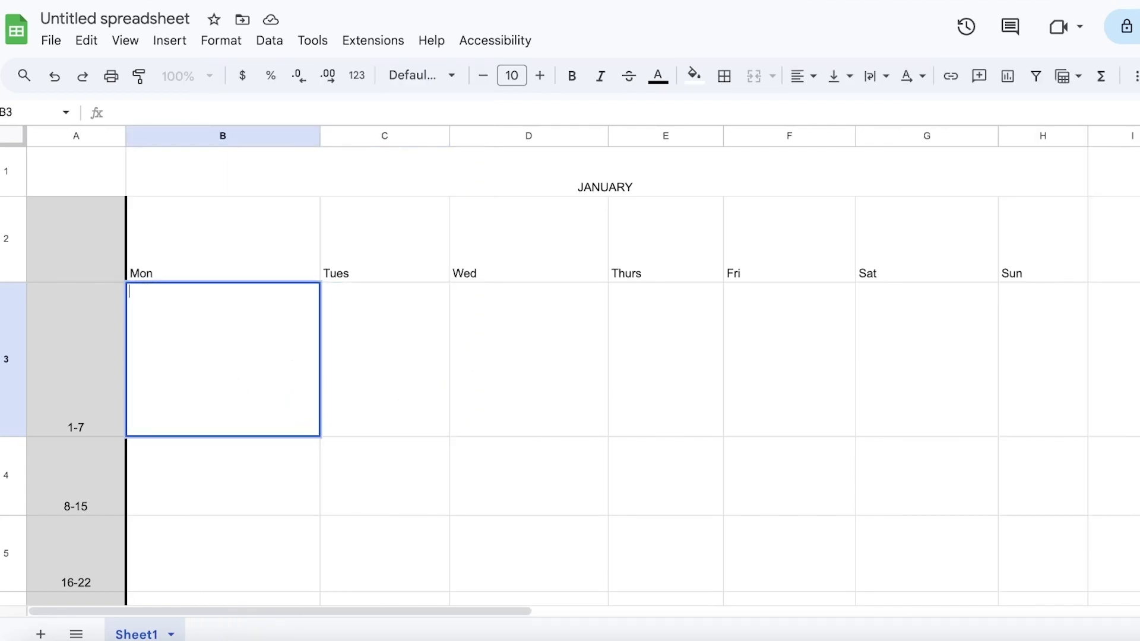
Widen column B a lot so the B3 photo displays much larger
drag(319, 136, 545, 135)
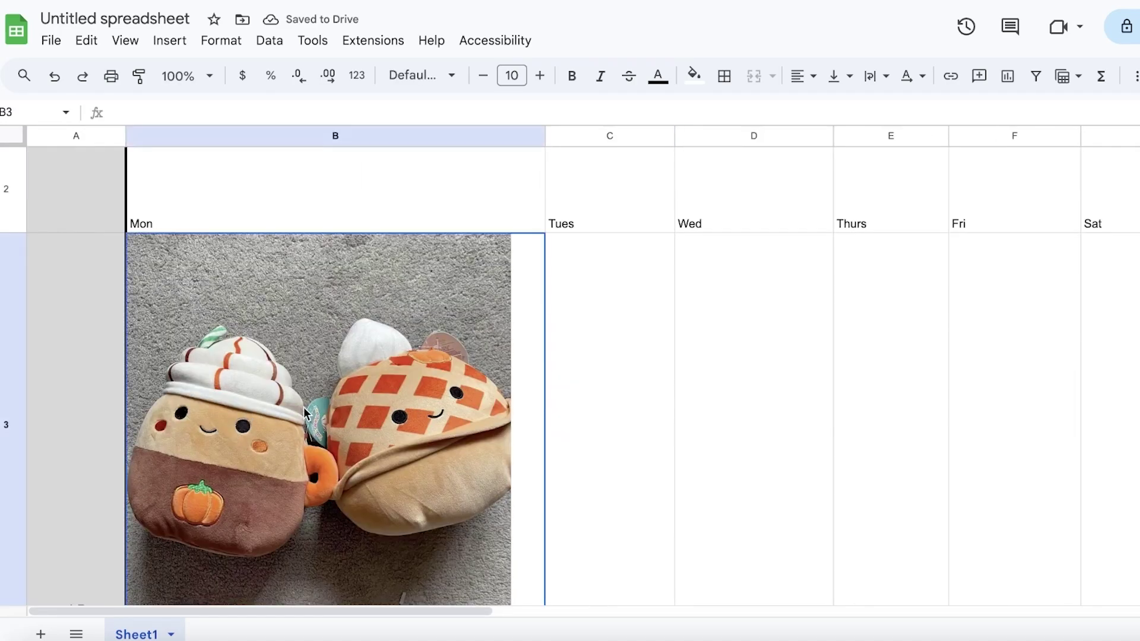
scroll(315, 386, down, 1)
double_click(330, 361)
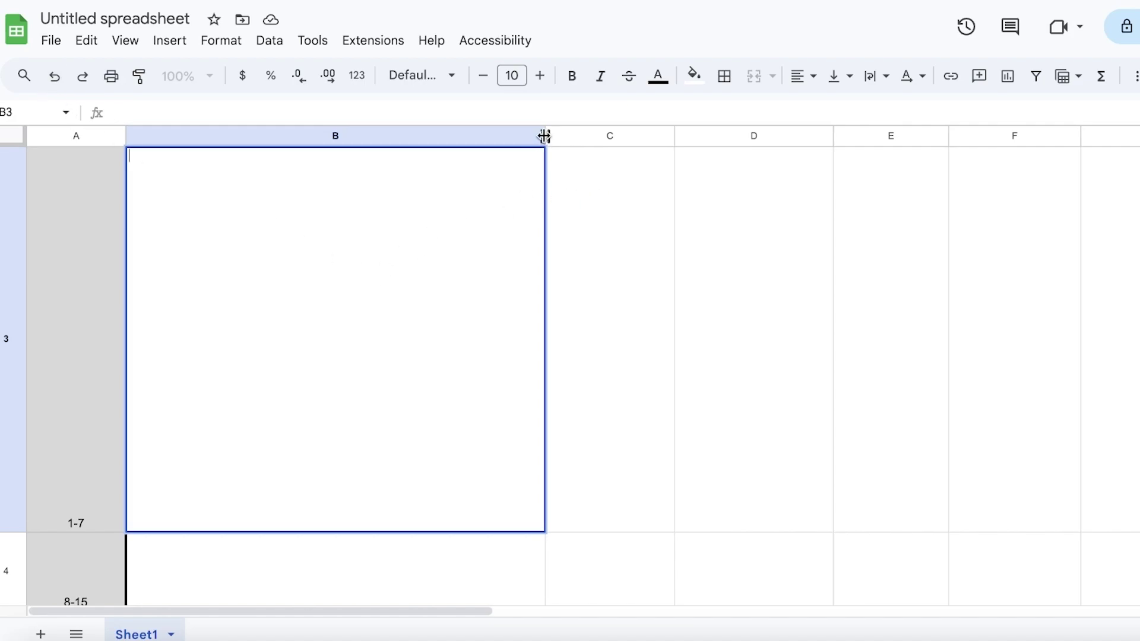
Narrow column B to a moderate width and undo to bring the photo back into B3
drag(542, 135, 431, 135)
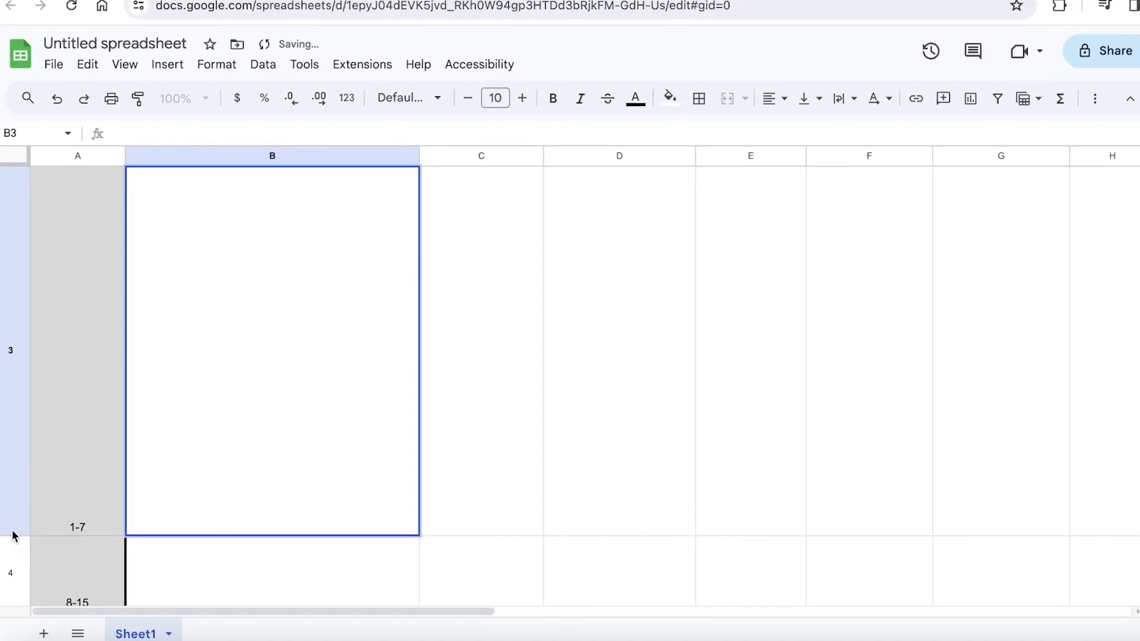
click(18, 526)
scroll(138, 213, up, 2)
click(137, 212)
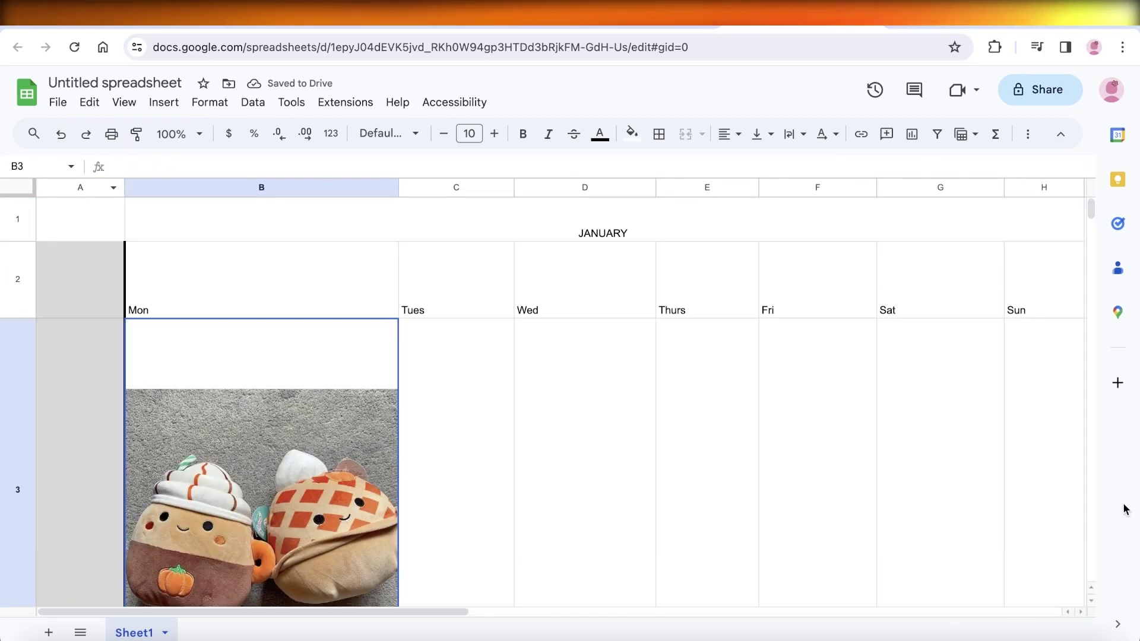
scroll(473, 404, down, 5)
scroll(468, 280, up, 5)
click(599, 234)
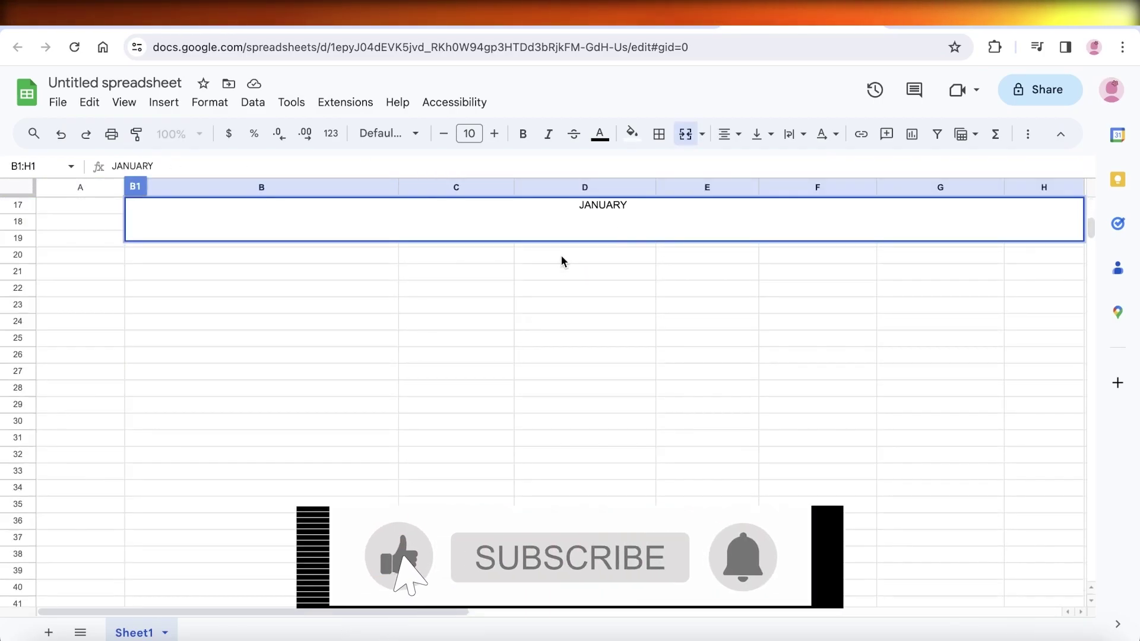
key(ctrl+z)
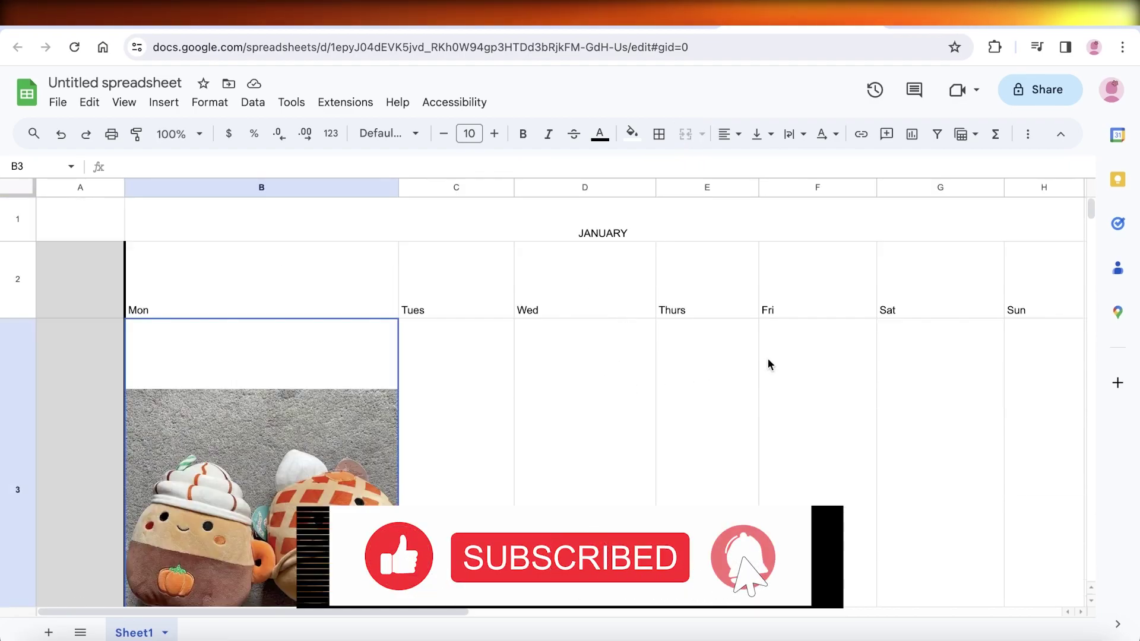